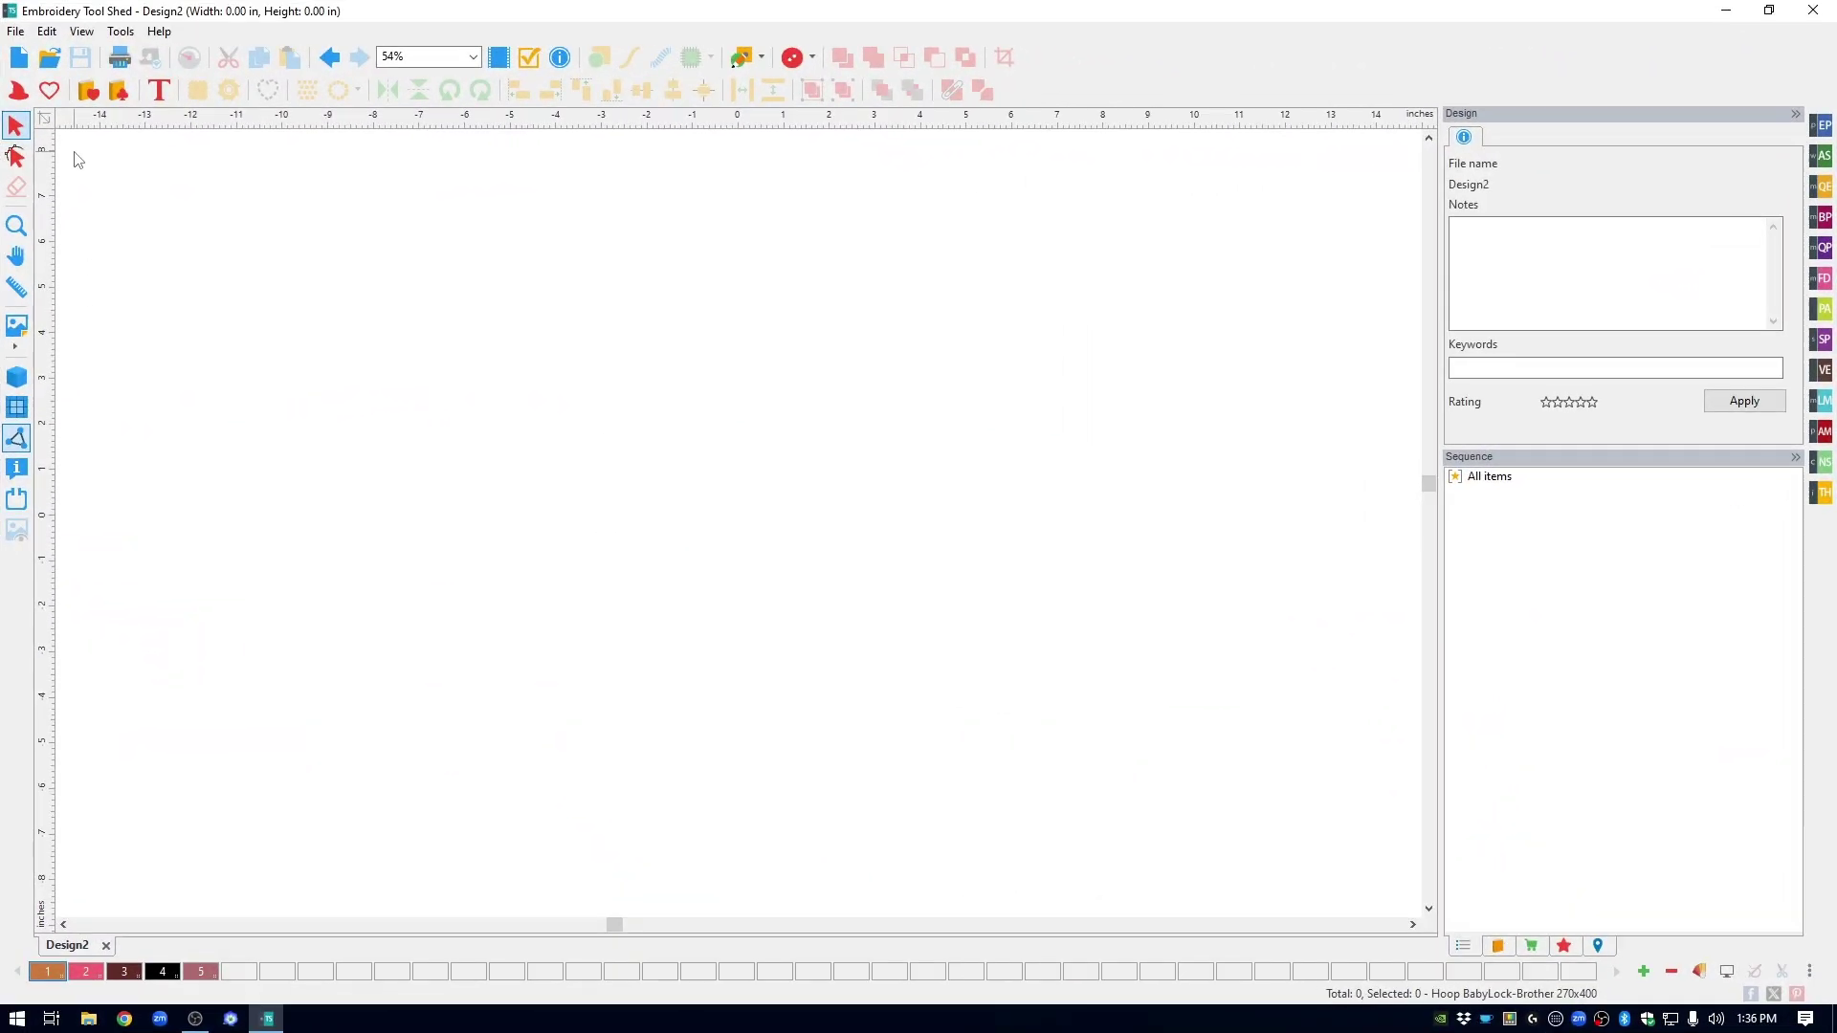
# Step: Insert the ChocBunny outline from the Easter group of the catalog's Holidays & Occasions category
pyautogui.click(50, 91)
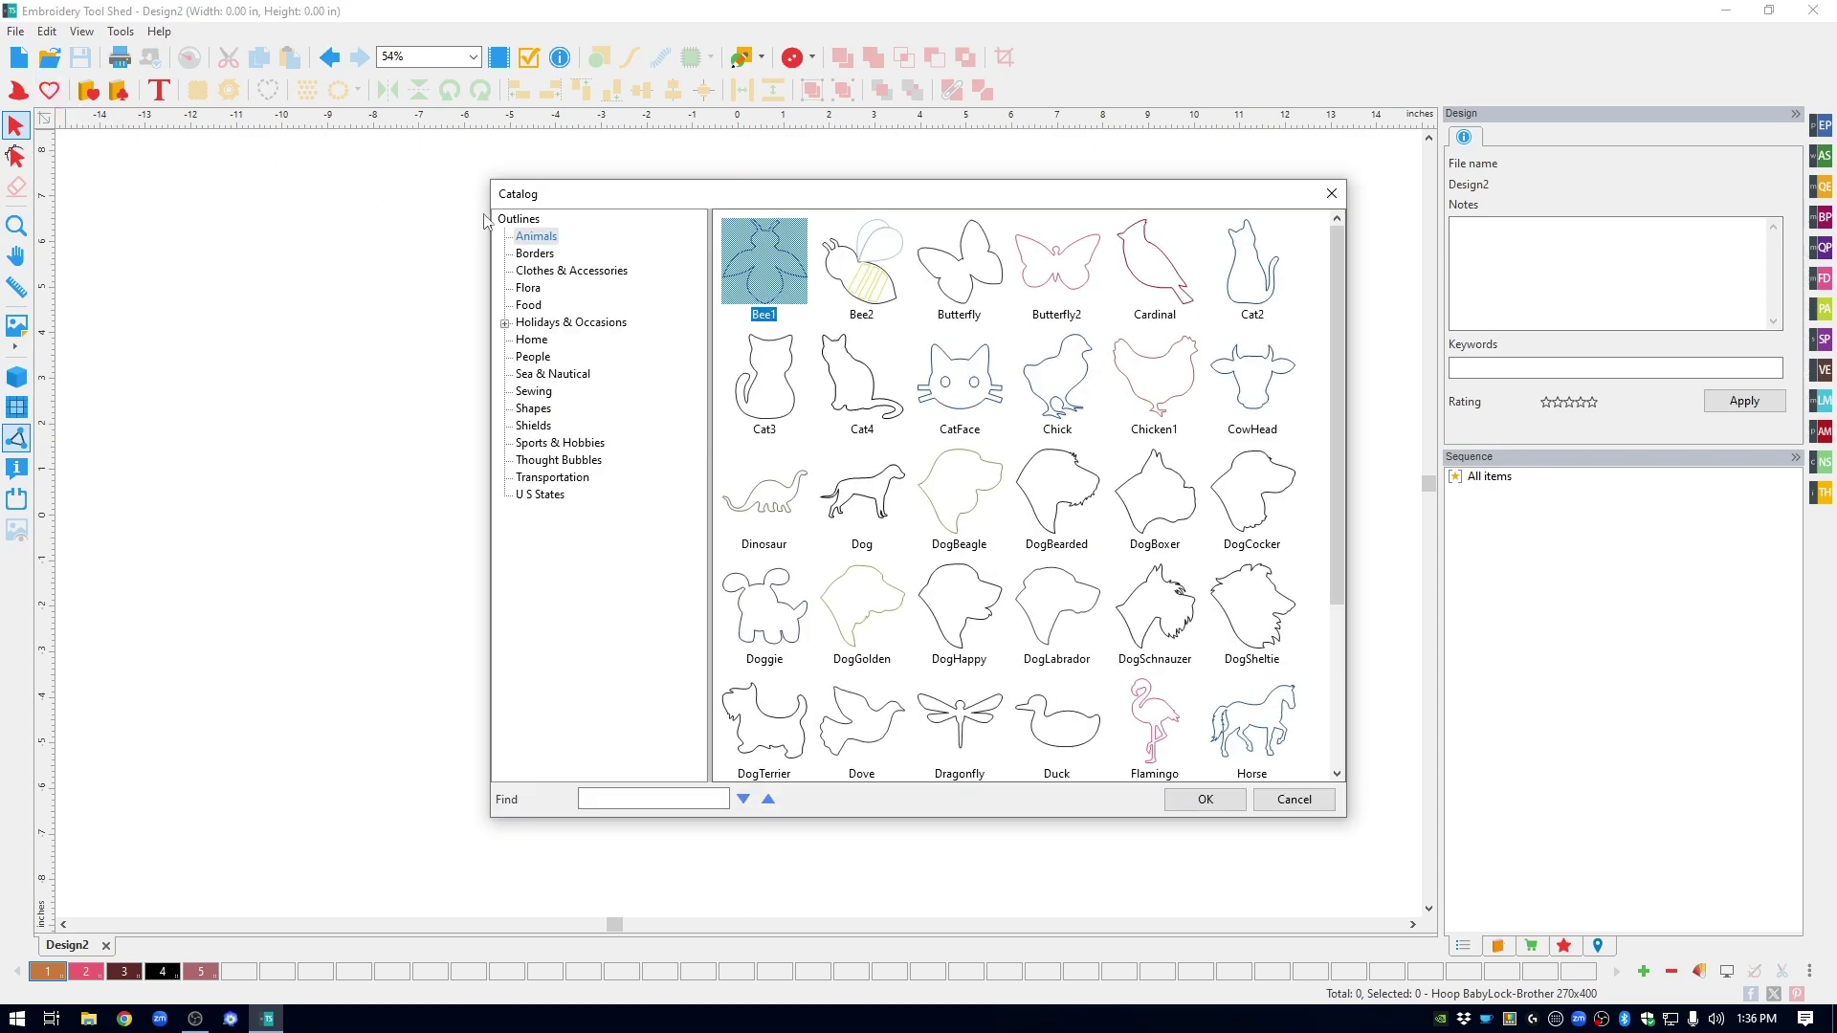
pyautogui.click(505, 324)
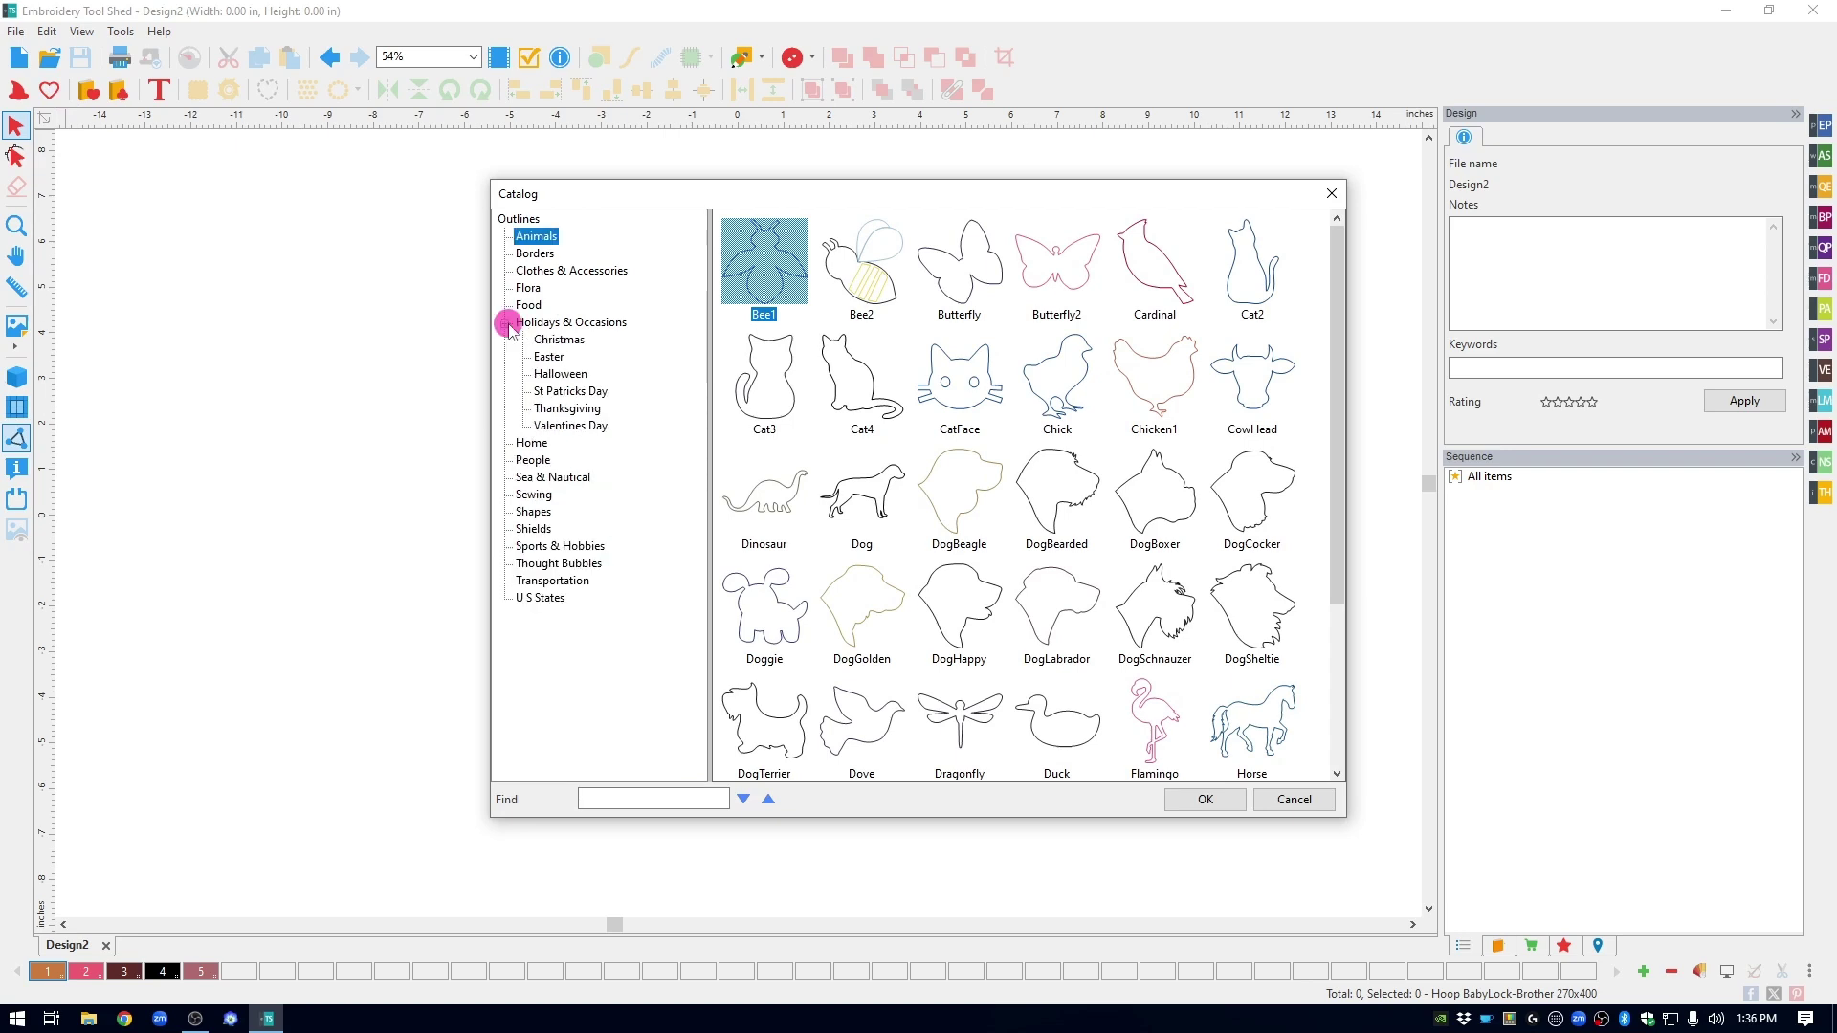
pyautogui.click(548, 358)
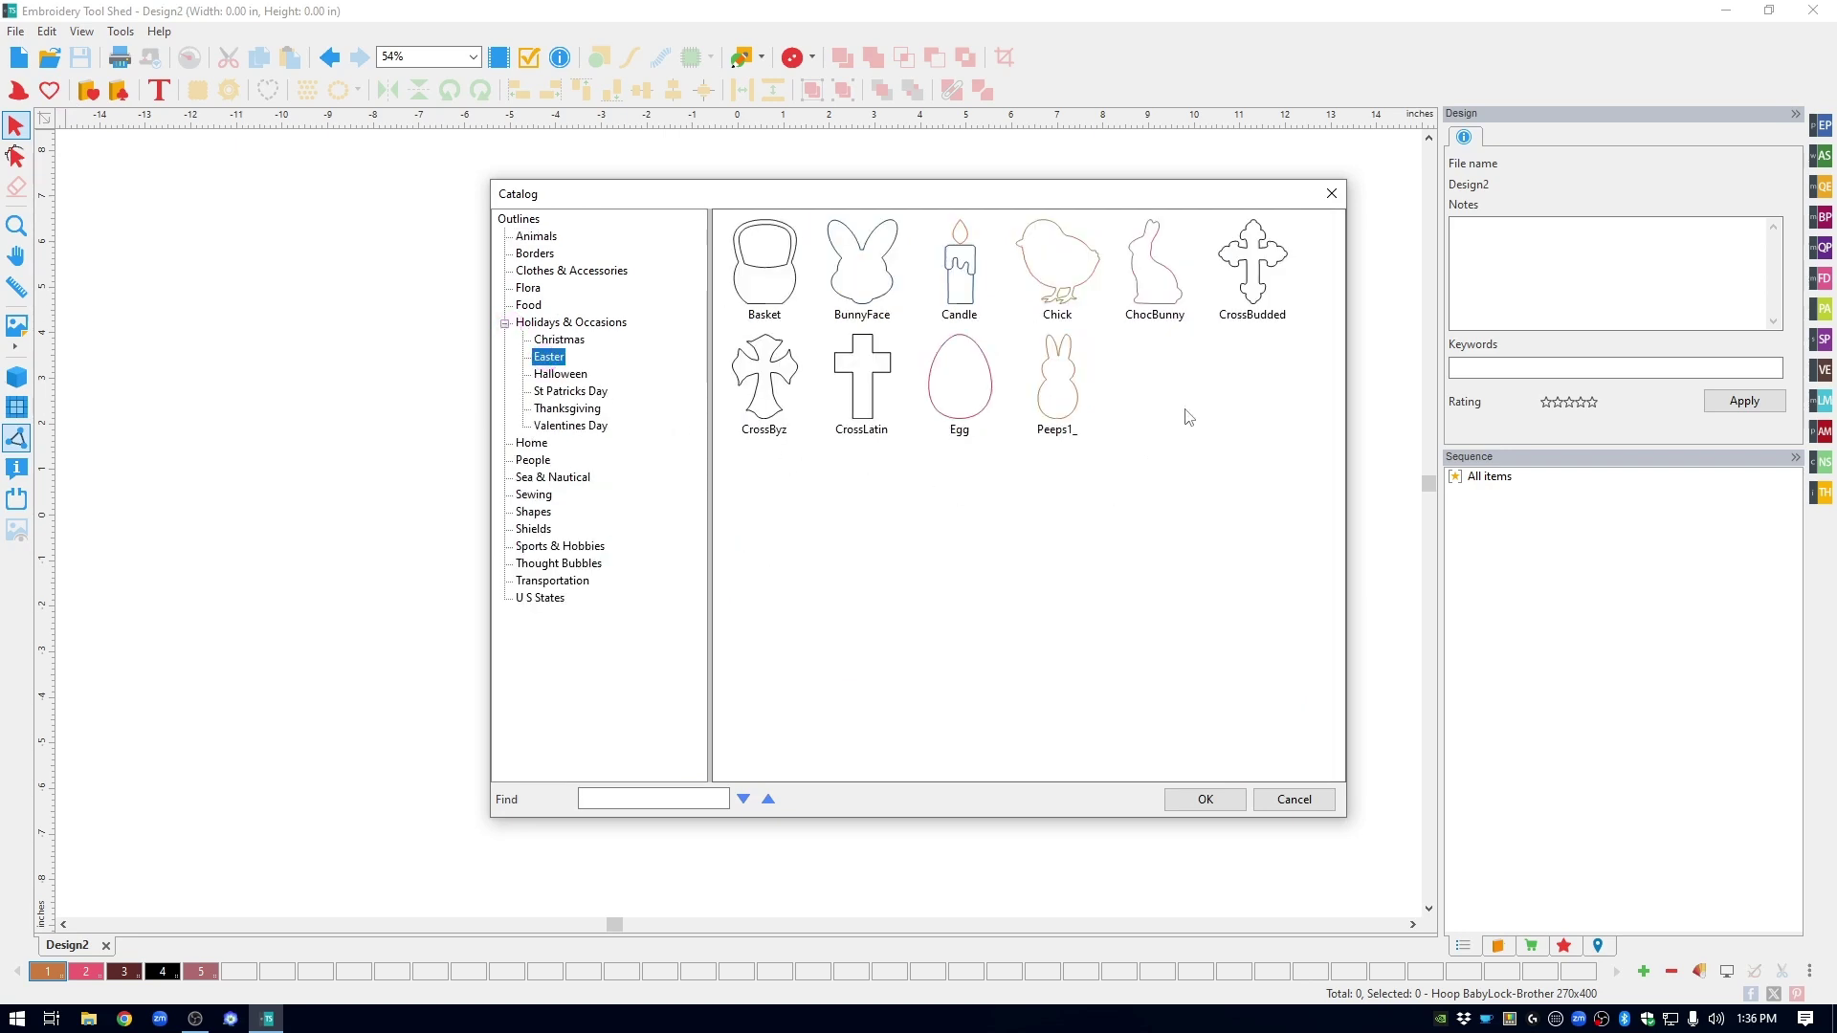
pyautogui.click(1160, 289)
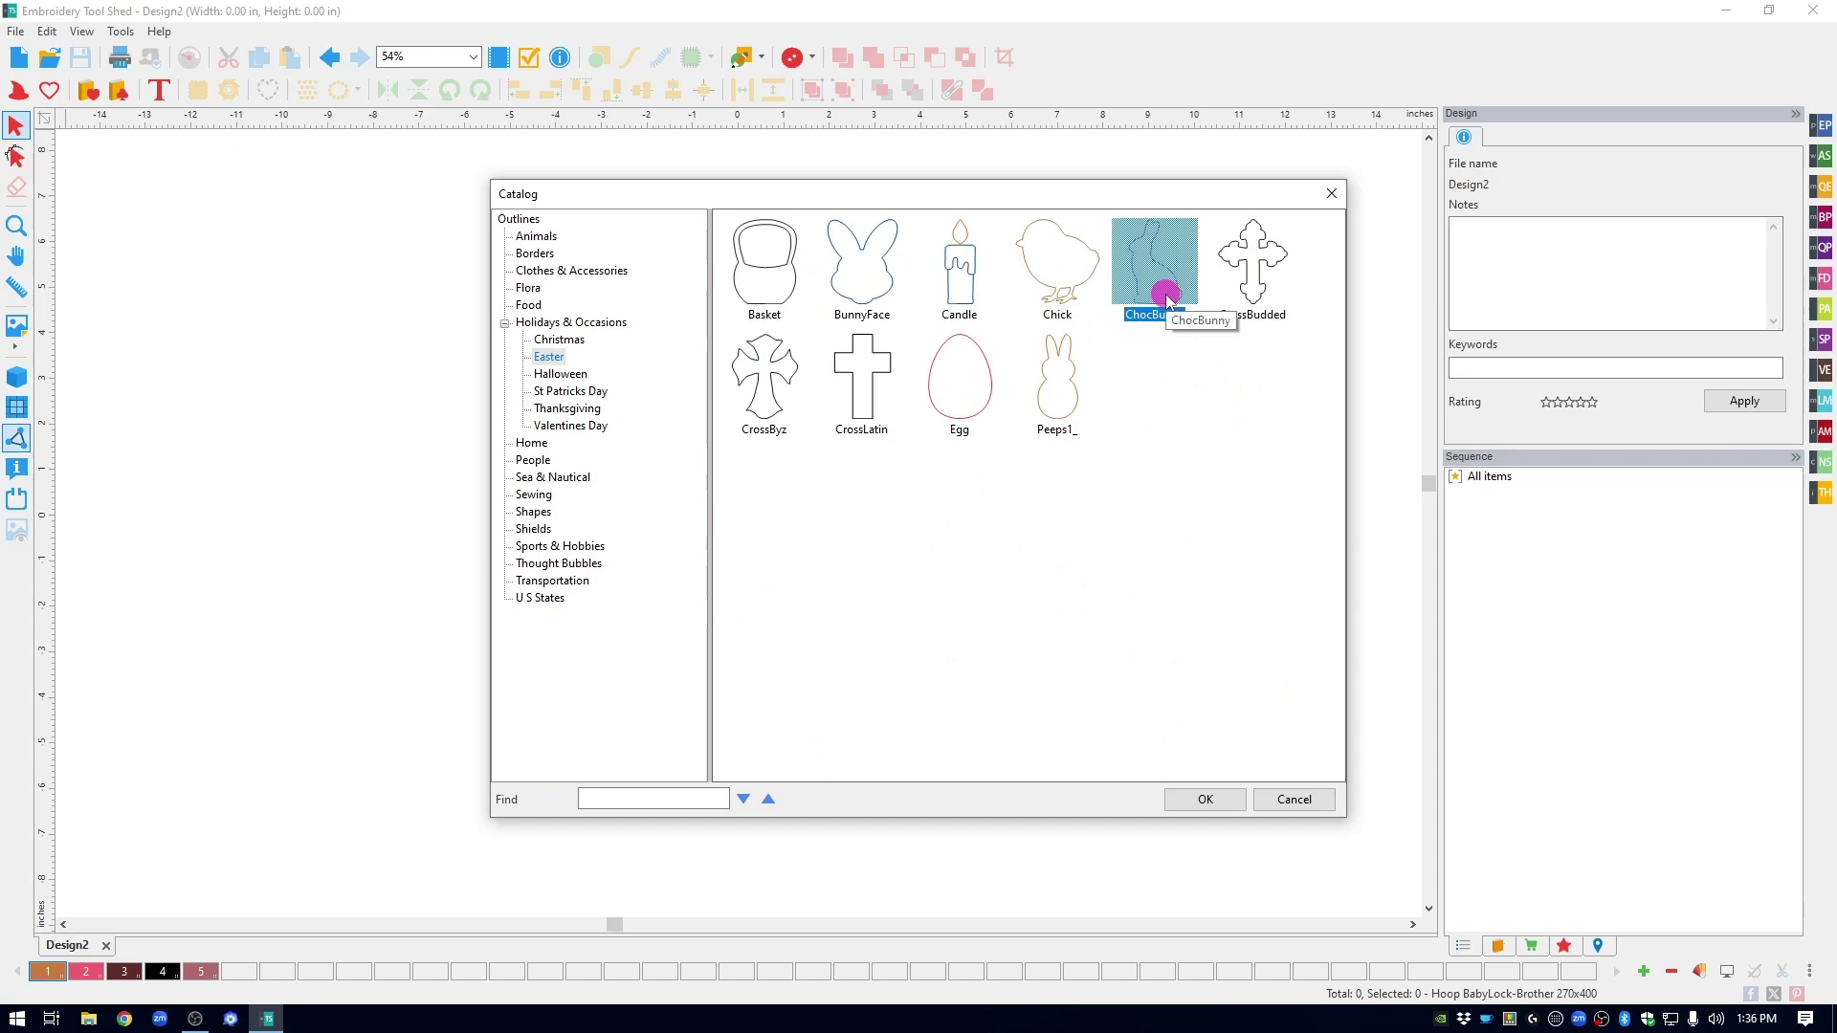
pyautogui.click(1237, 802)
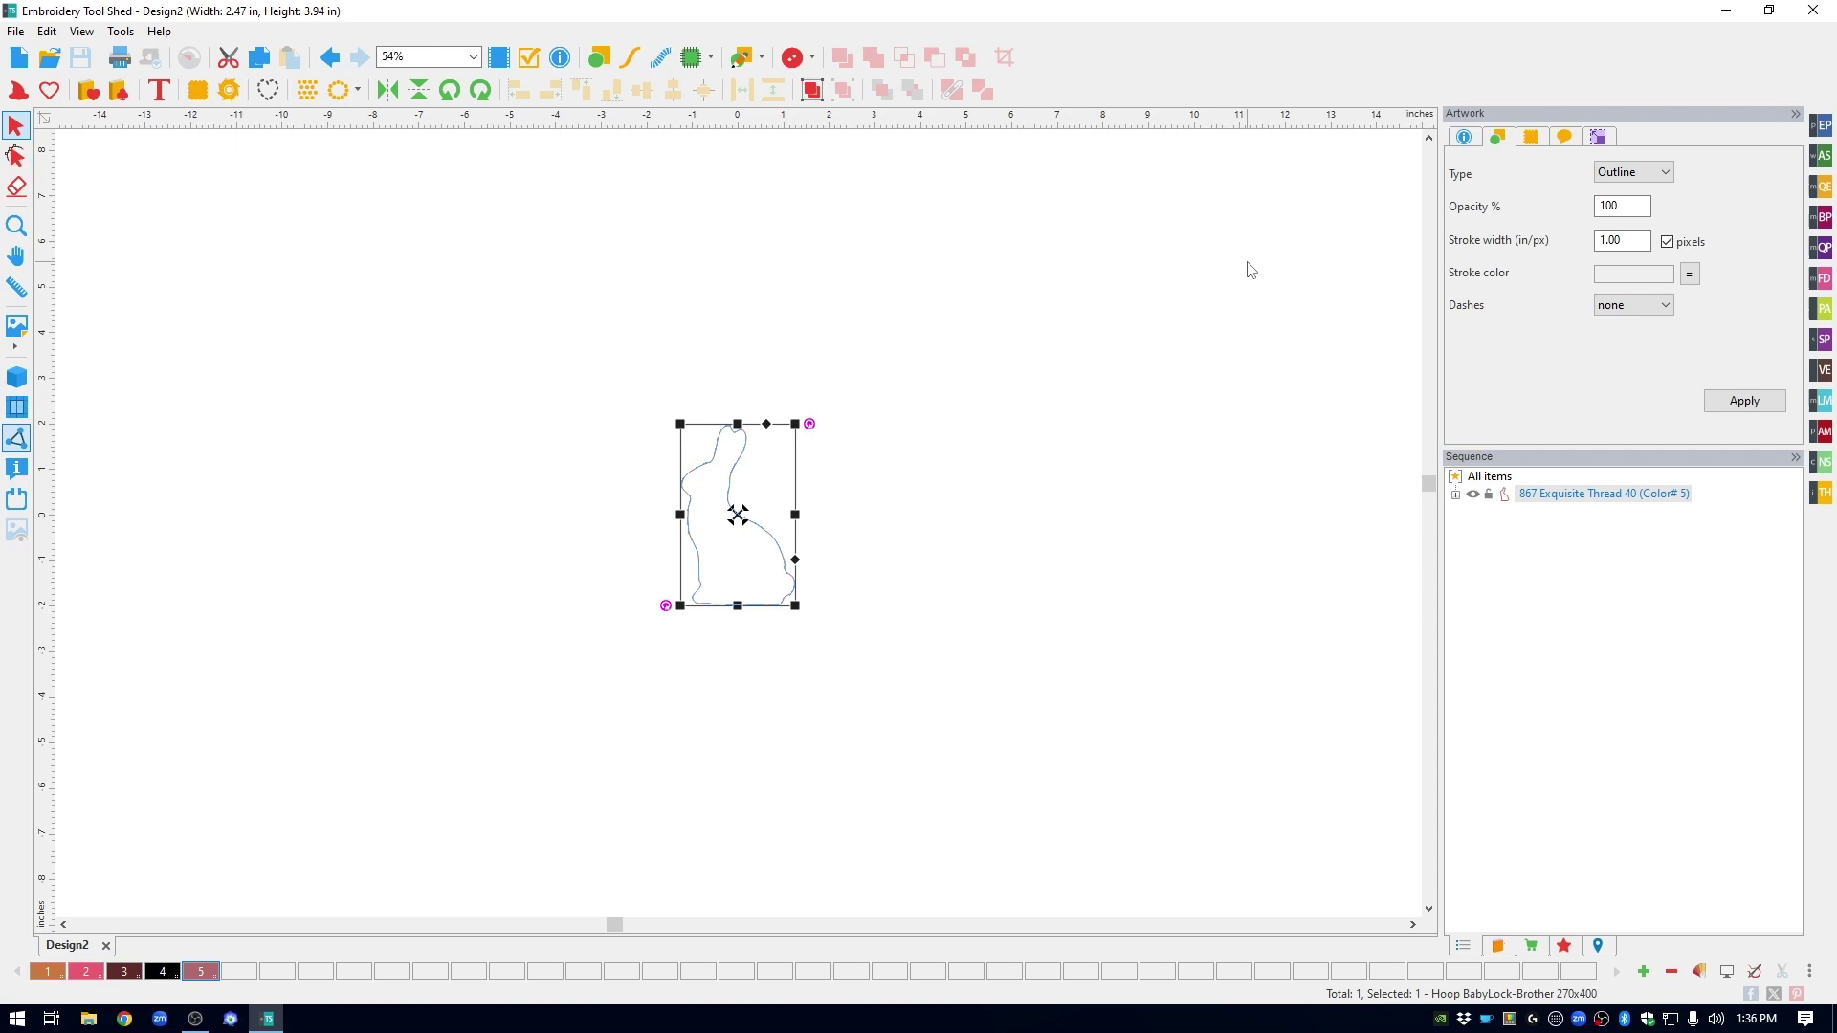
# Step: Set the bunny outline's height to 11.75 in with aspect ratio maintained, and enlarge it freehand to about 9.69 by 15.42 in
pyautogui.click(1624, 137)
pyautogui.click(1554, 204)
pyautogui.write('11.75')
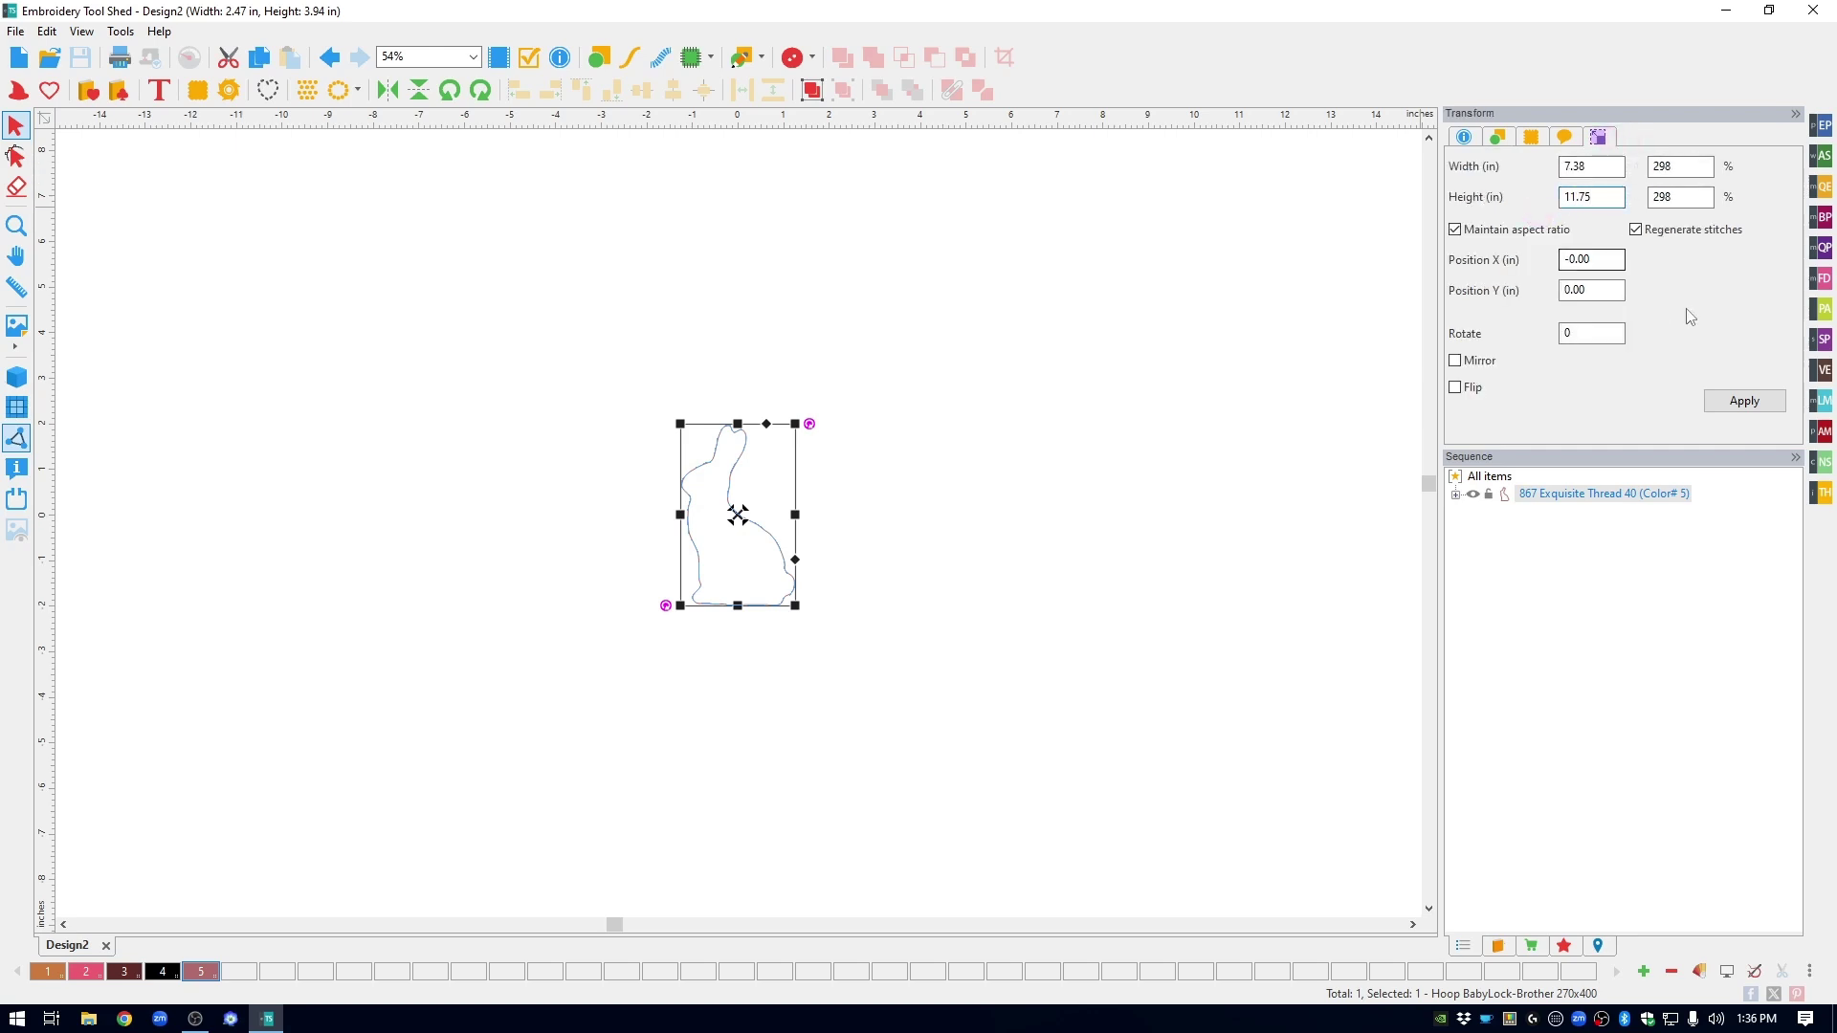
pyautogui.click(1743, 400)
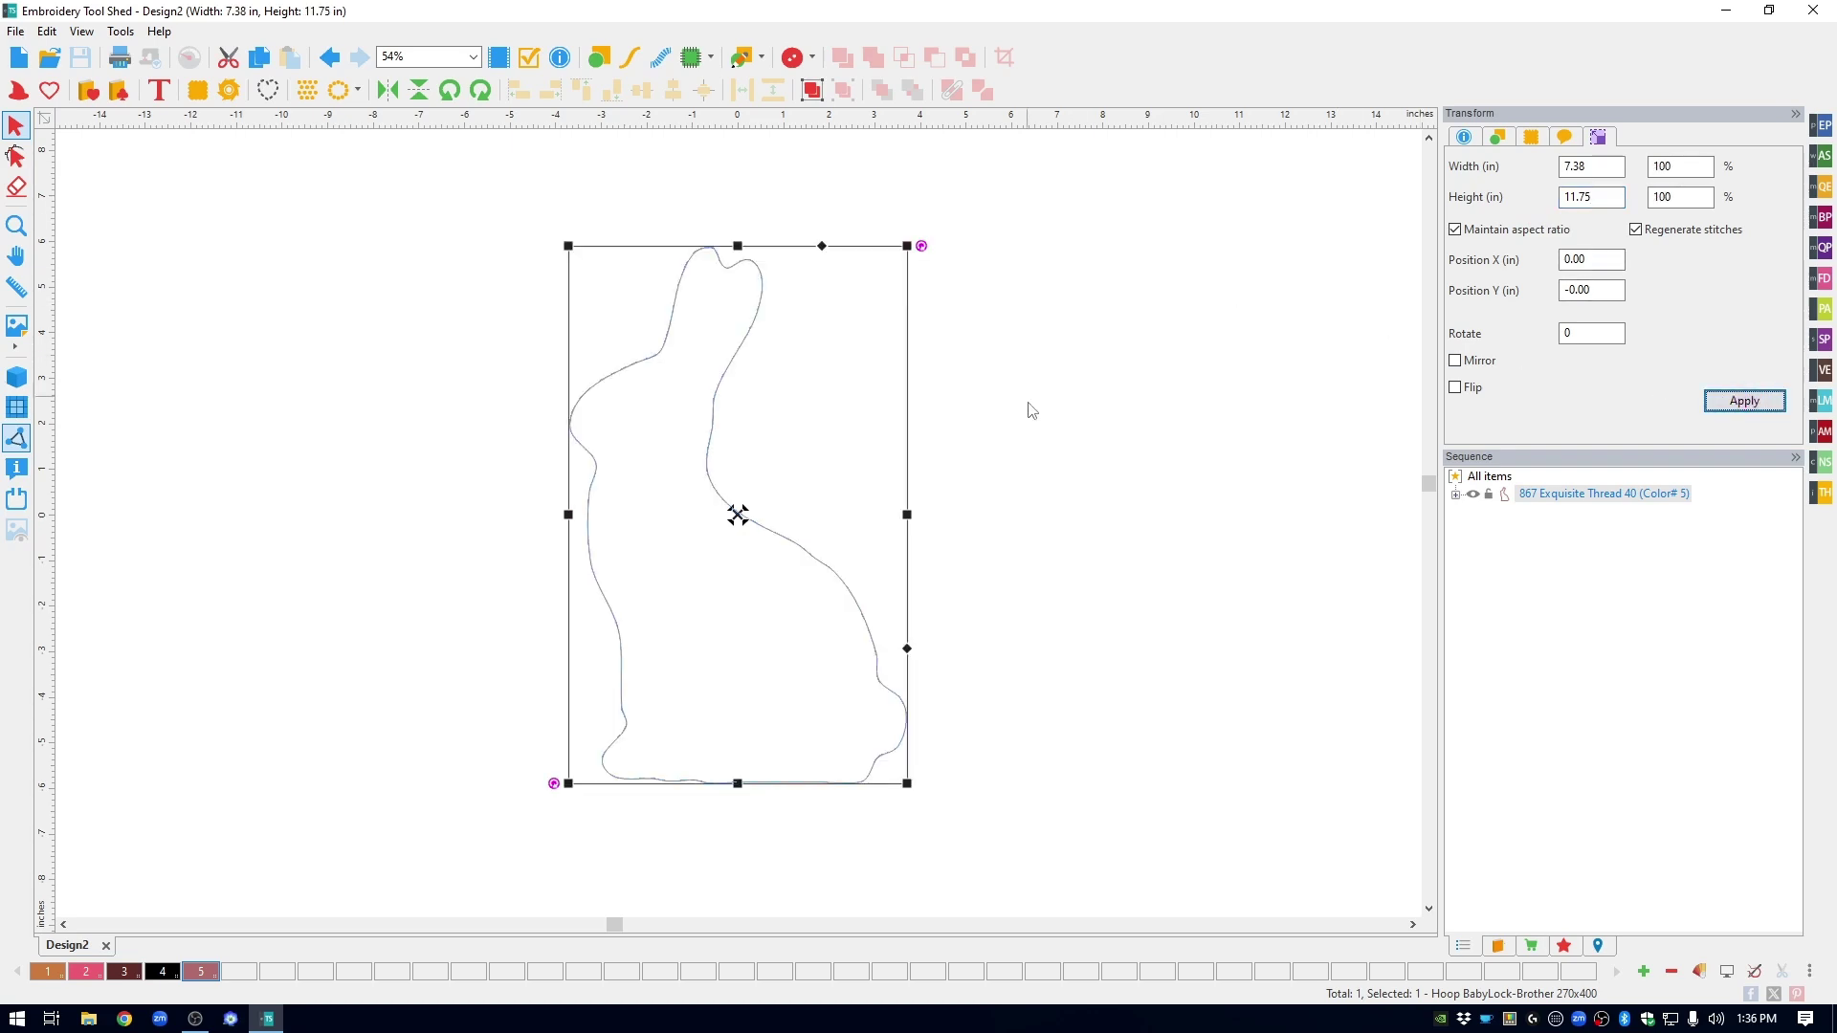
pyautogui.moveTo(907, 783); pyautogui.dragTo(987, 859)
pyautogui.moveTo(567, 245); pyautogui.dragTo(490, 191)
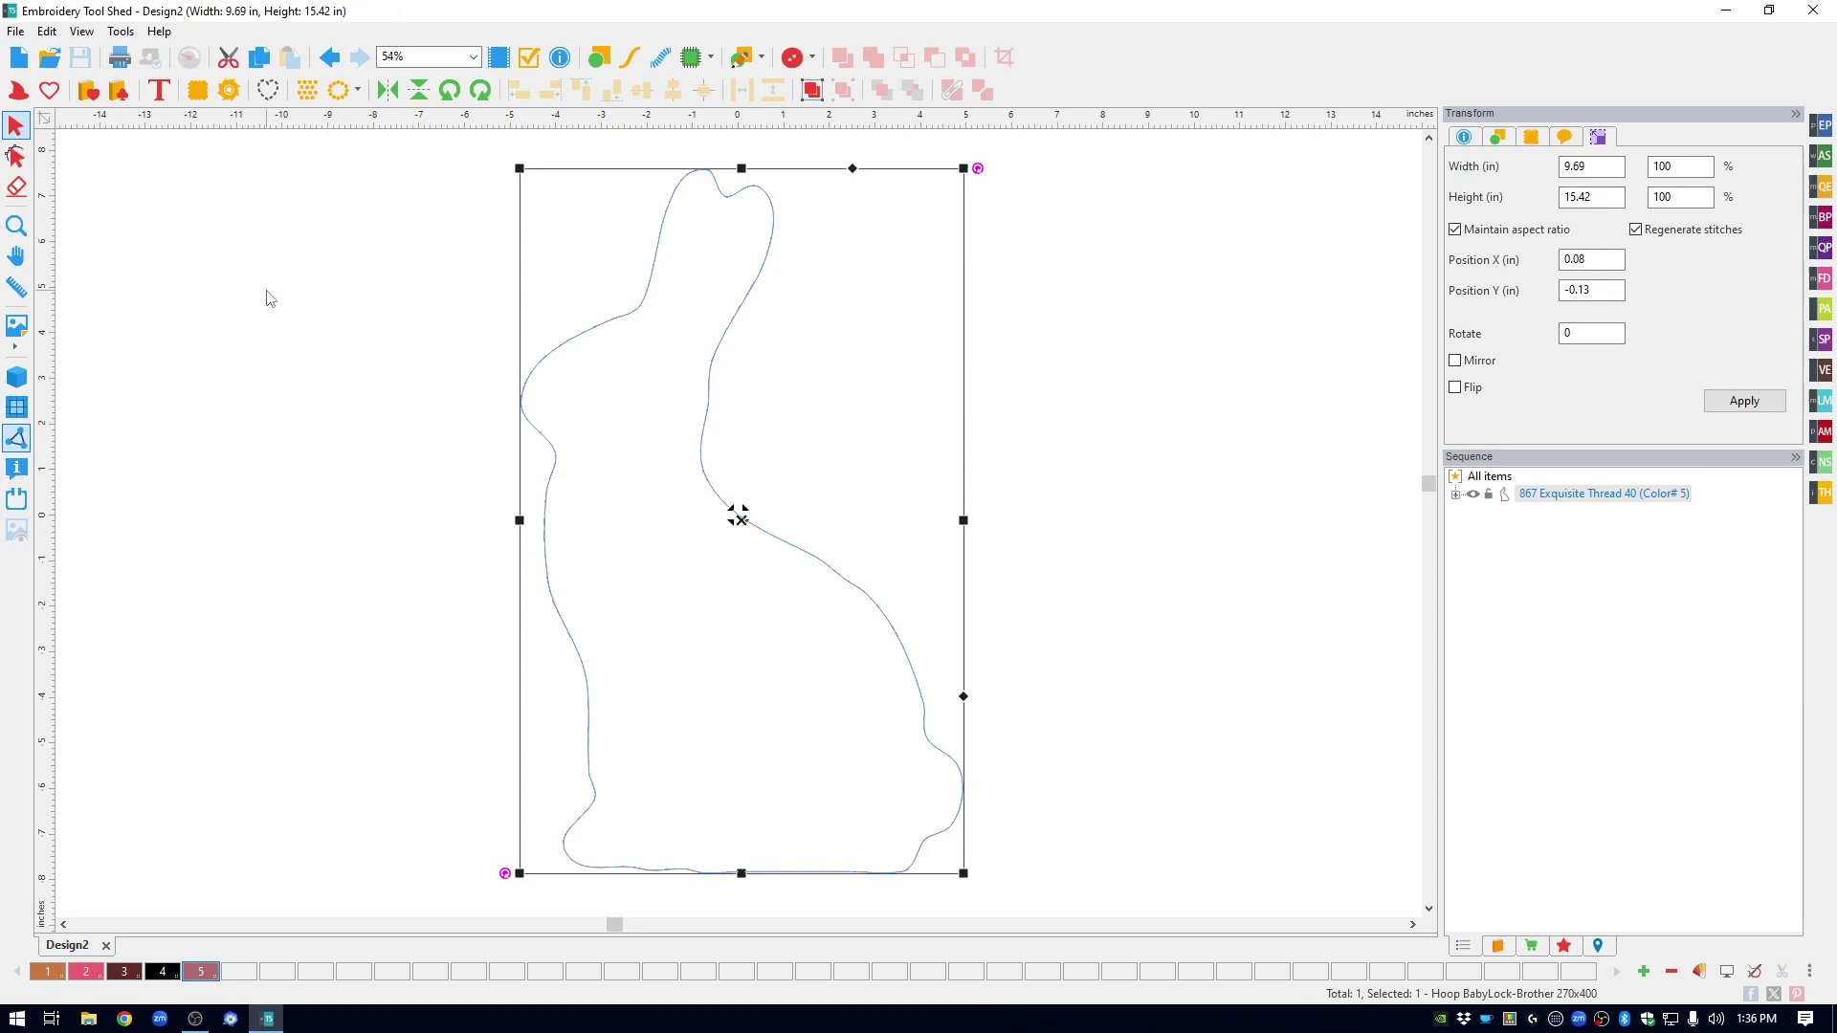
# Step: Use the BabyLock-Brother 270x400 hoop to reposition the bunny inside it at about X 0.29, Y 0.04 in, and hide the hoop
pyautogui.click(17, 498)
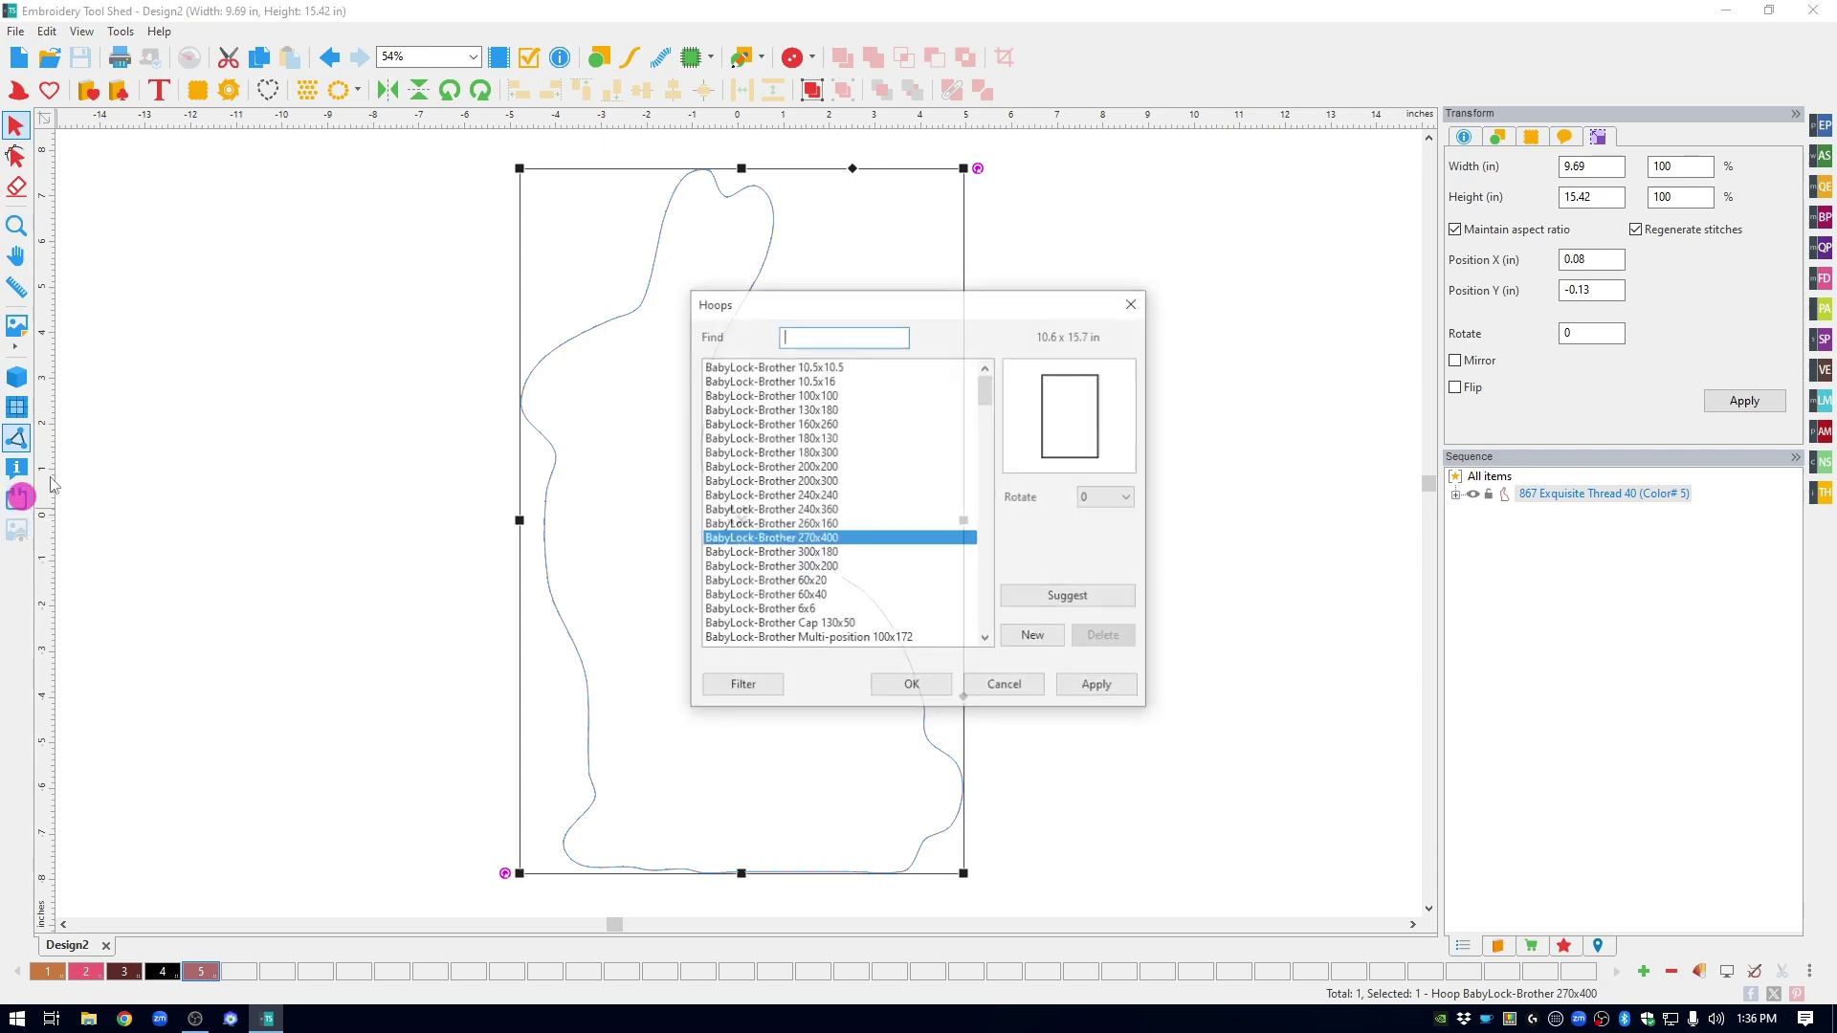
pyautogui.moveTo(984, 409)
pyautogui.mouseDown()
pyautogui.moveTo(982, 607)
pyautogui.moveTo(983, 410)
pyautogui.mouseUp()
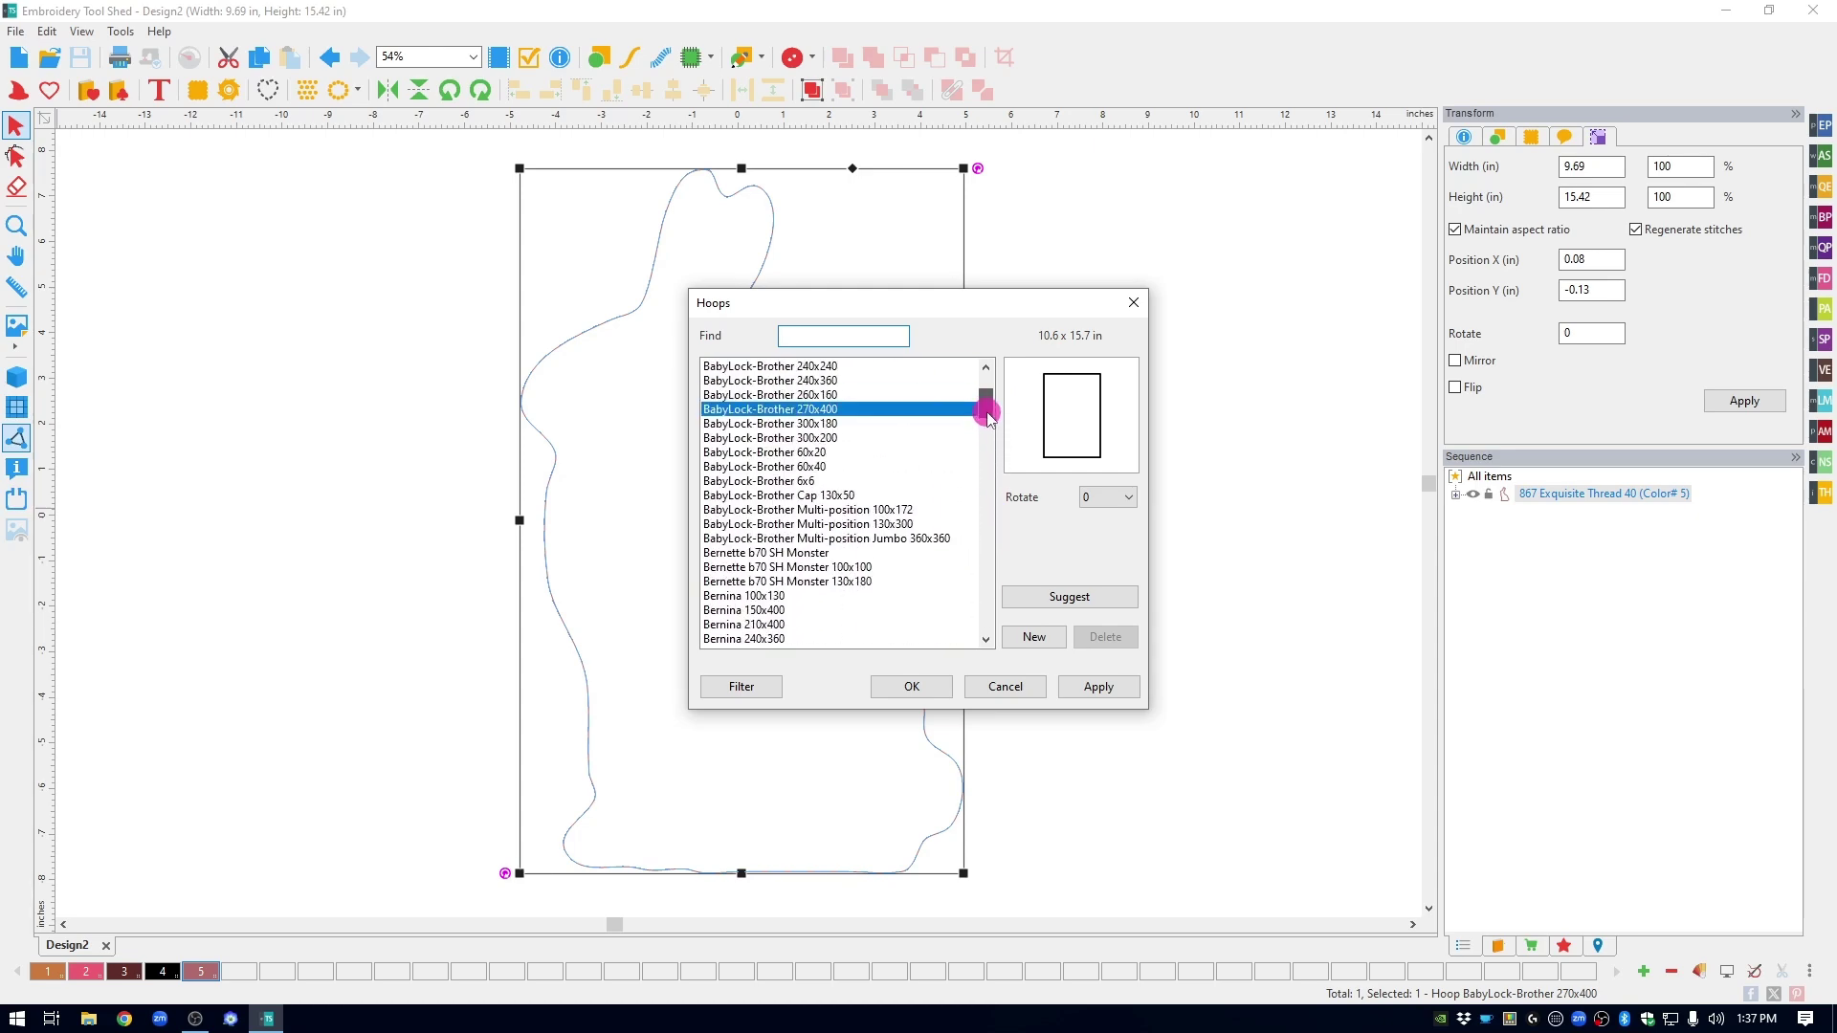
pyautogui.click(914, 688)
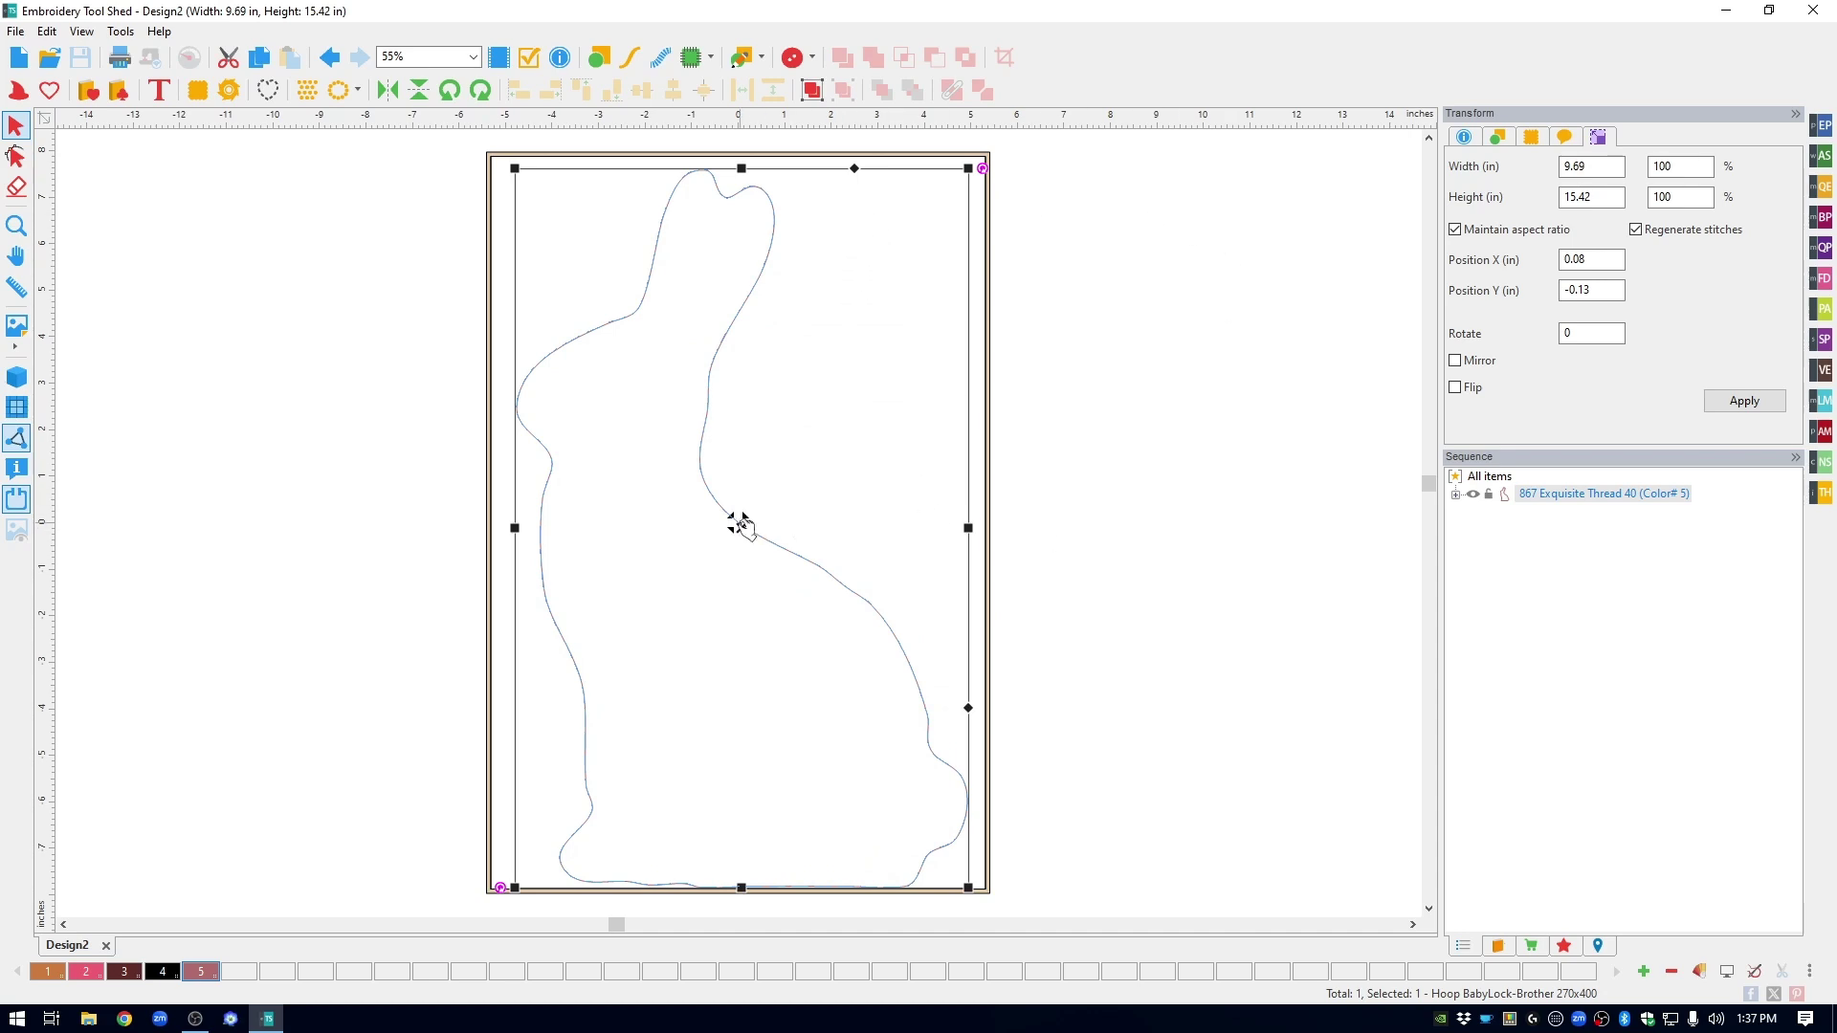
pyautogui.moveTo(738, 522); pyautogui.dragTo(749, 515)
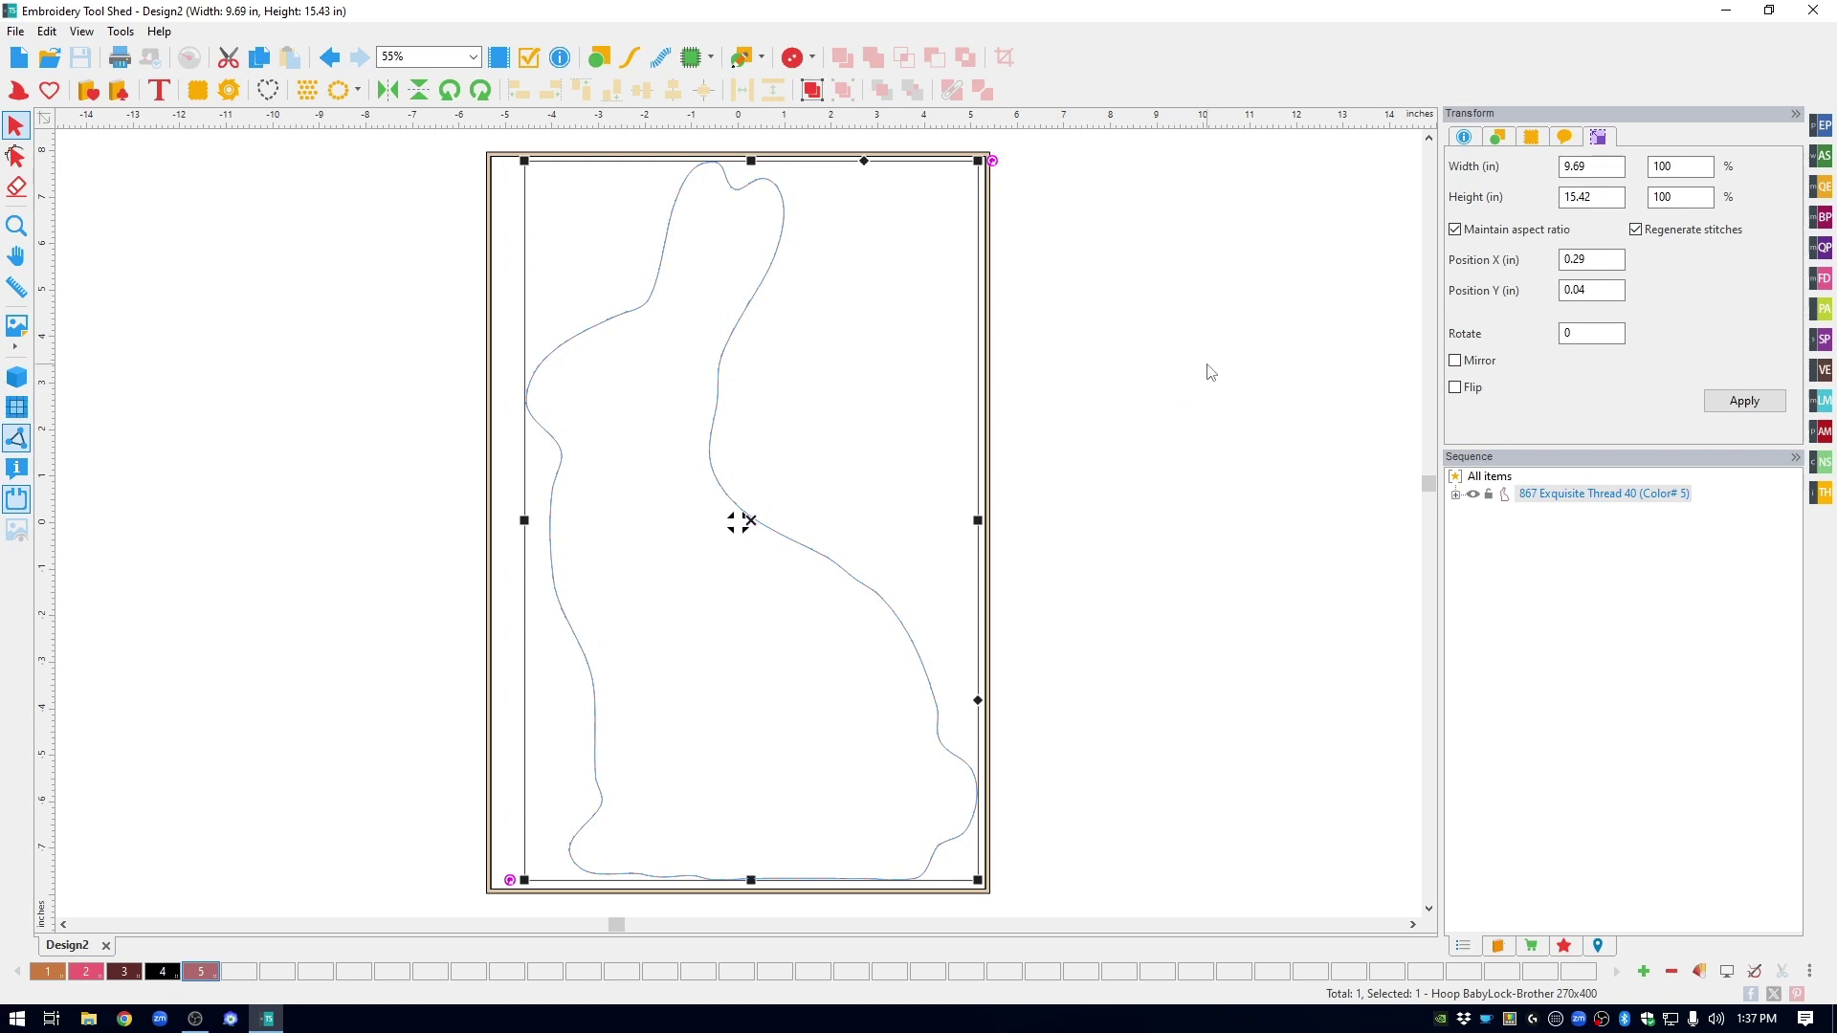
pyautogui.click(16, 498)
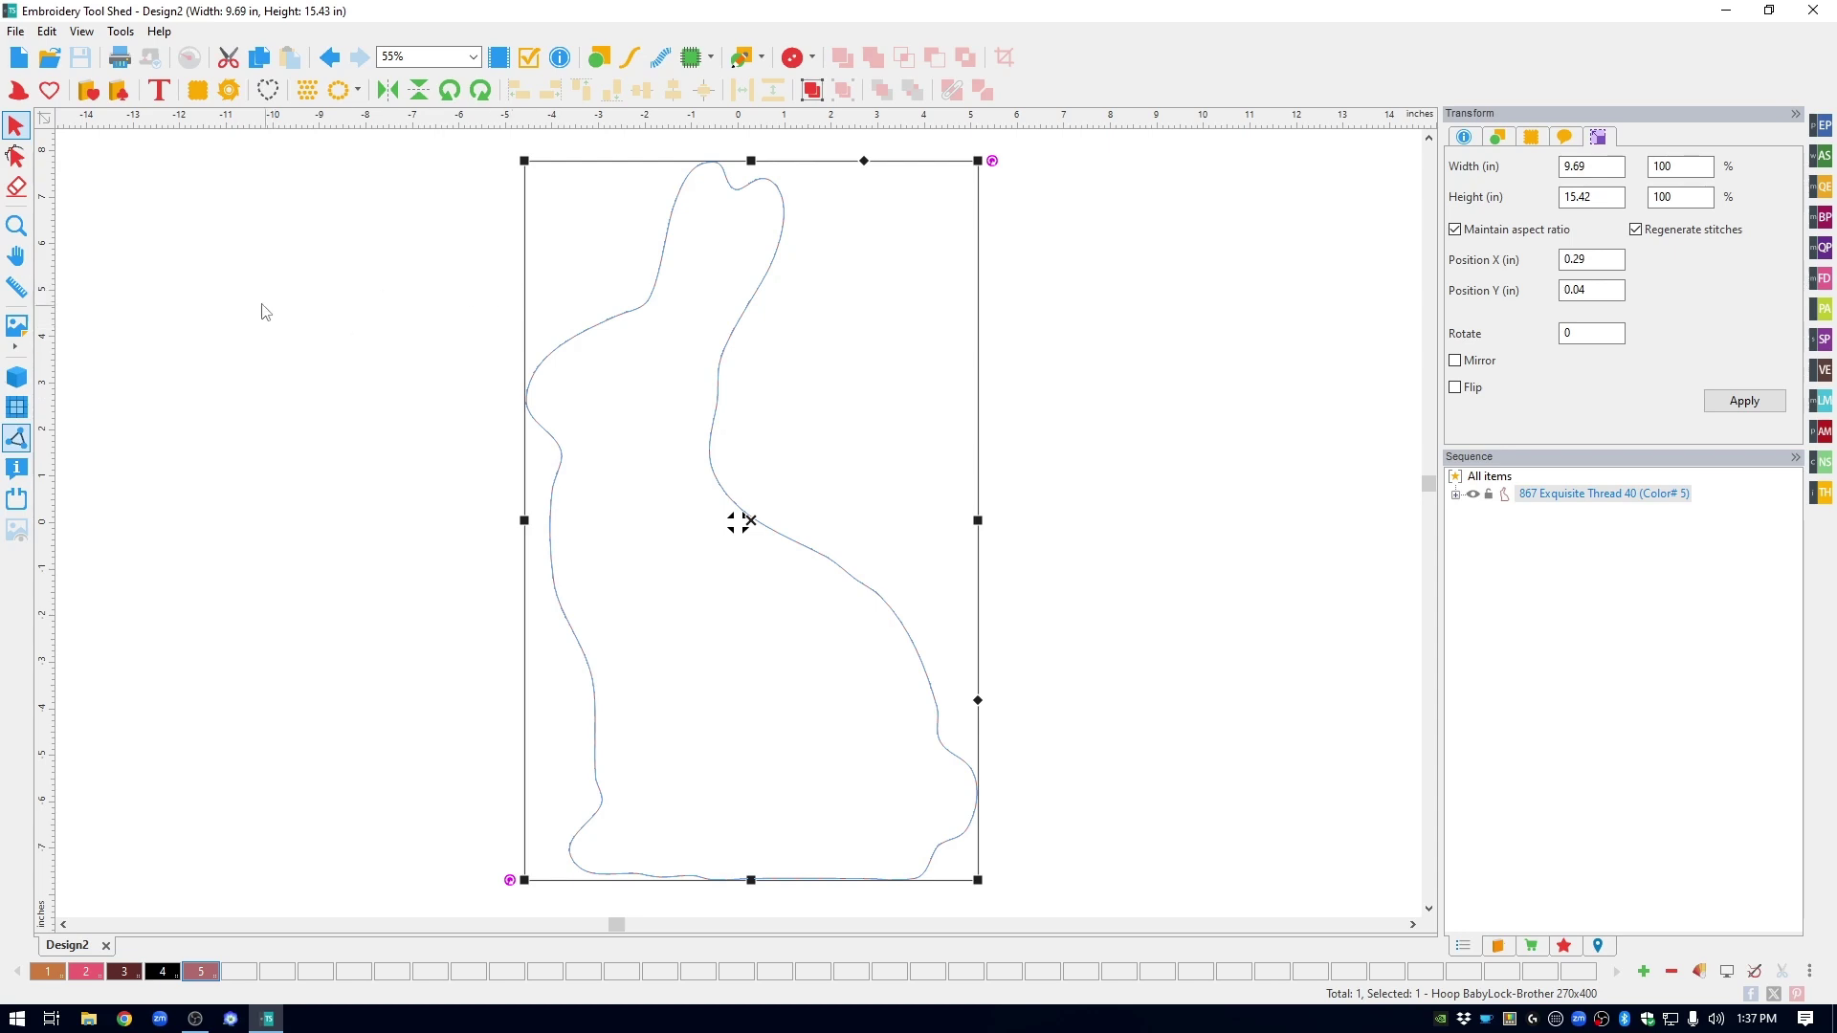
pyautogui.click(226, 327)
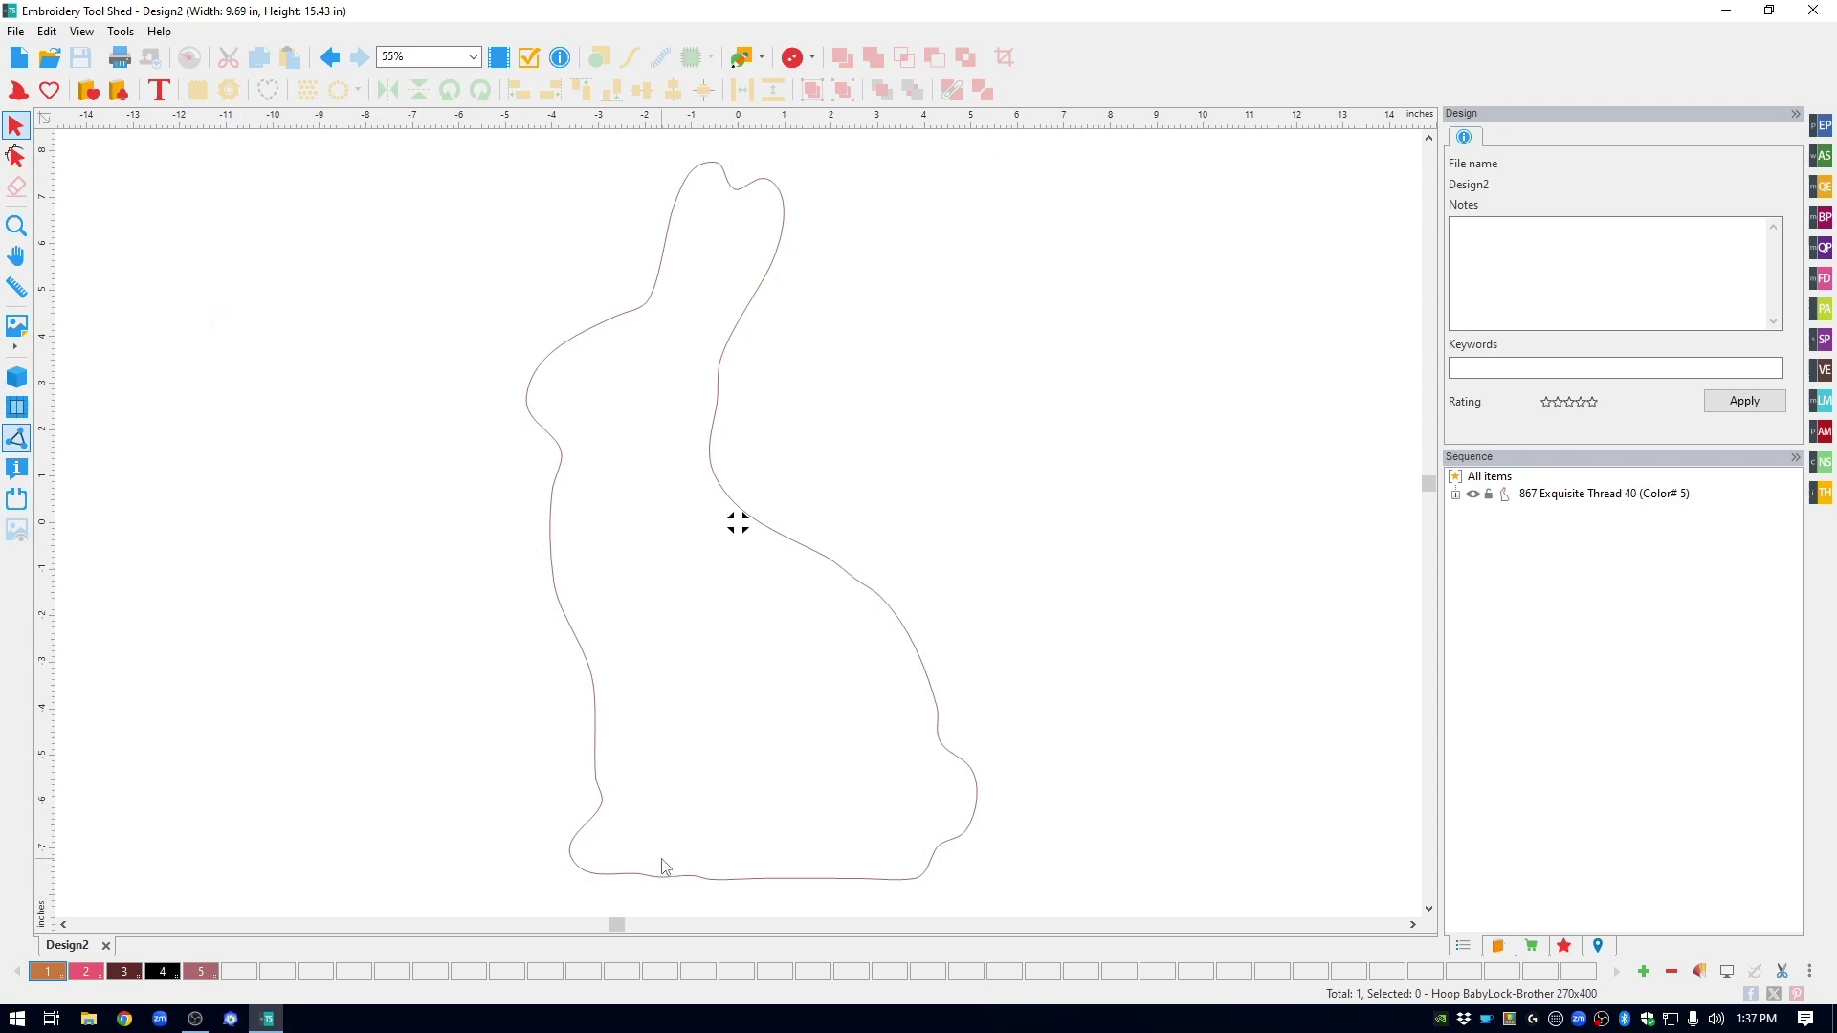
# Step: Erase a gap about 4 in wide from the middle of the bunny outline's bottom edge
pyautogui.click(539, 368)
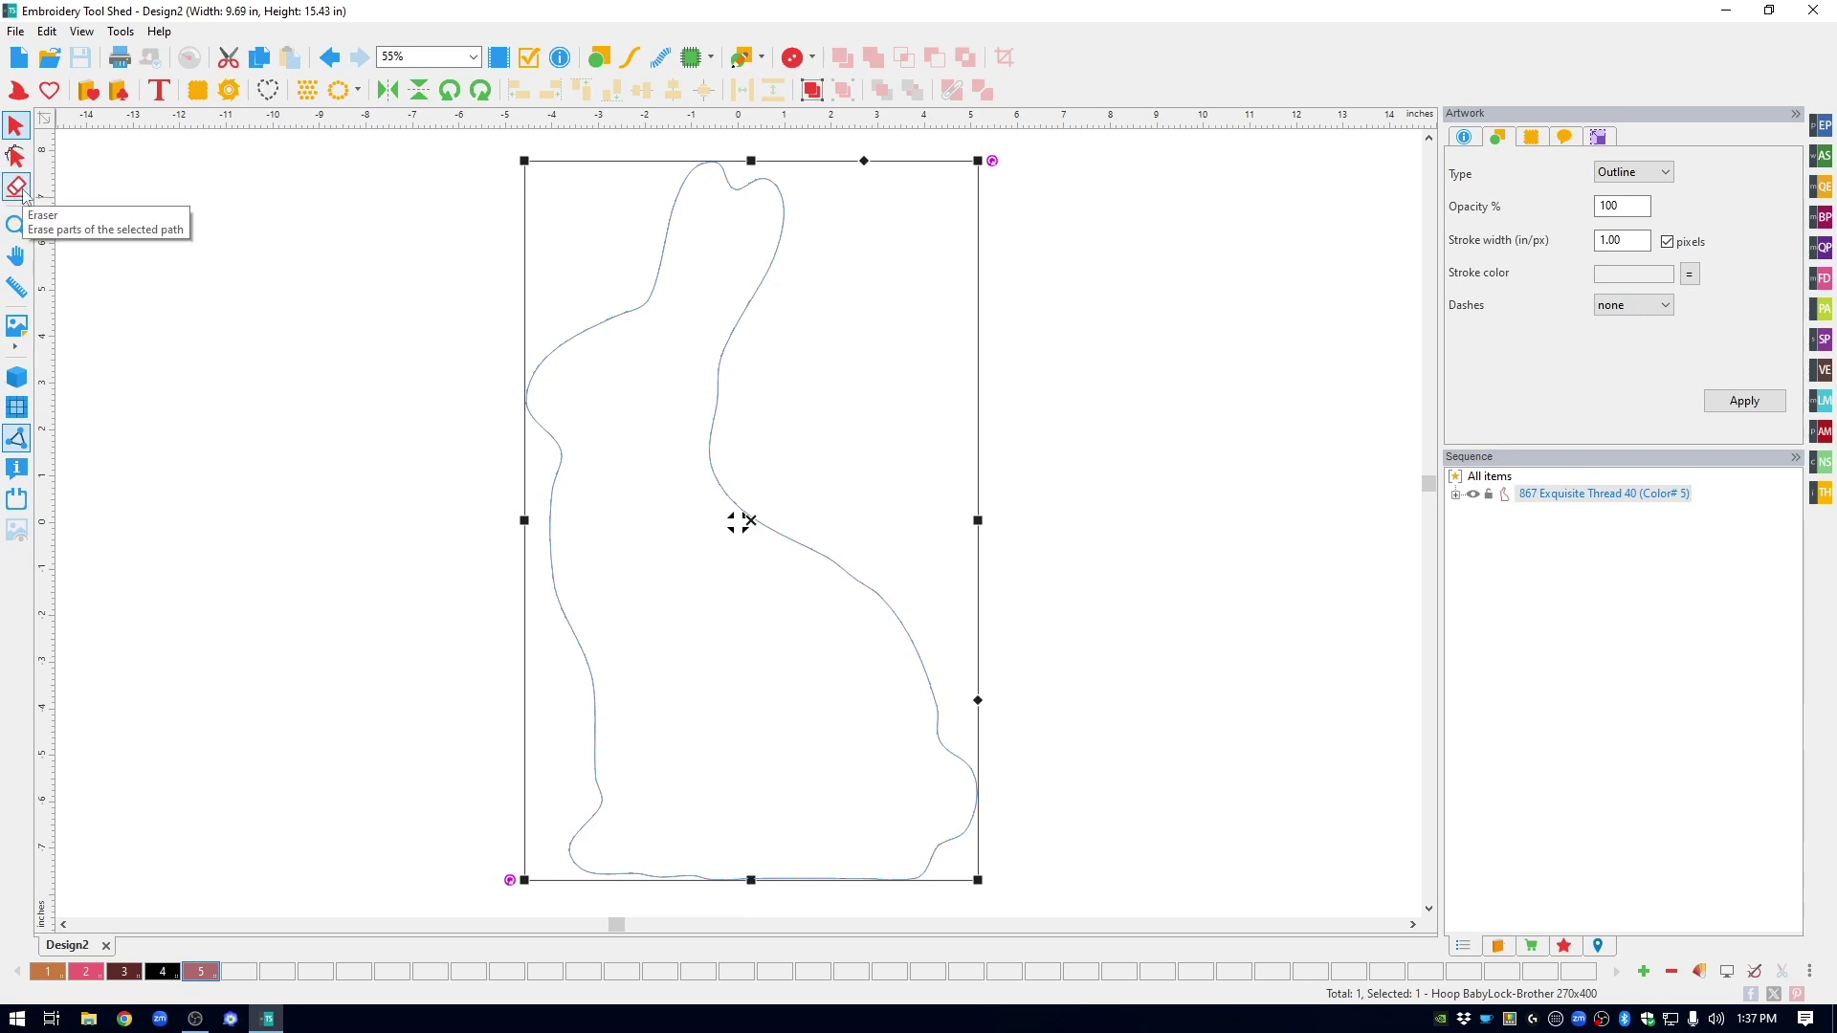
pyautogui.click(17, 187)
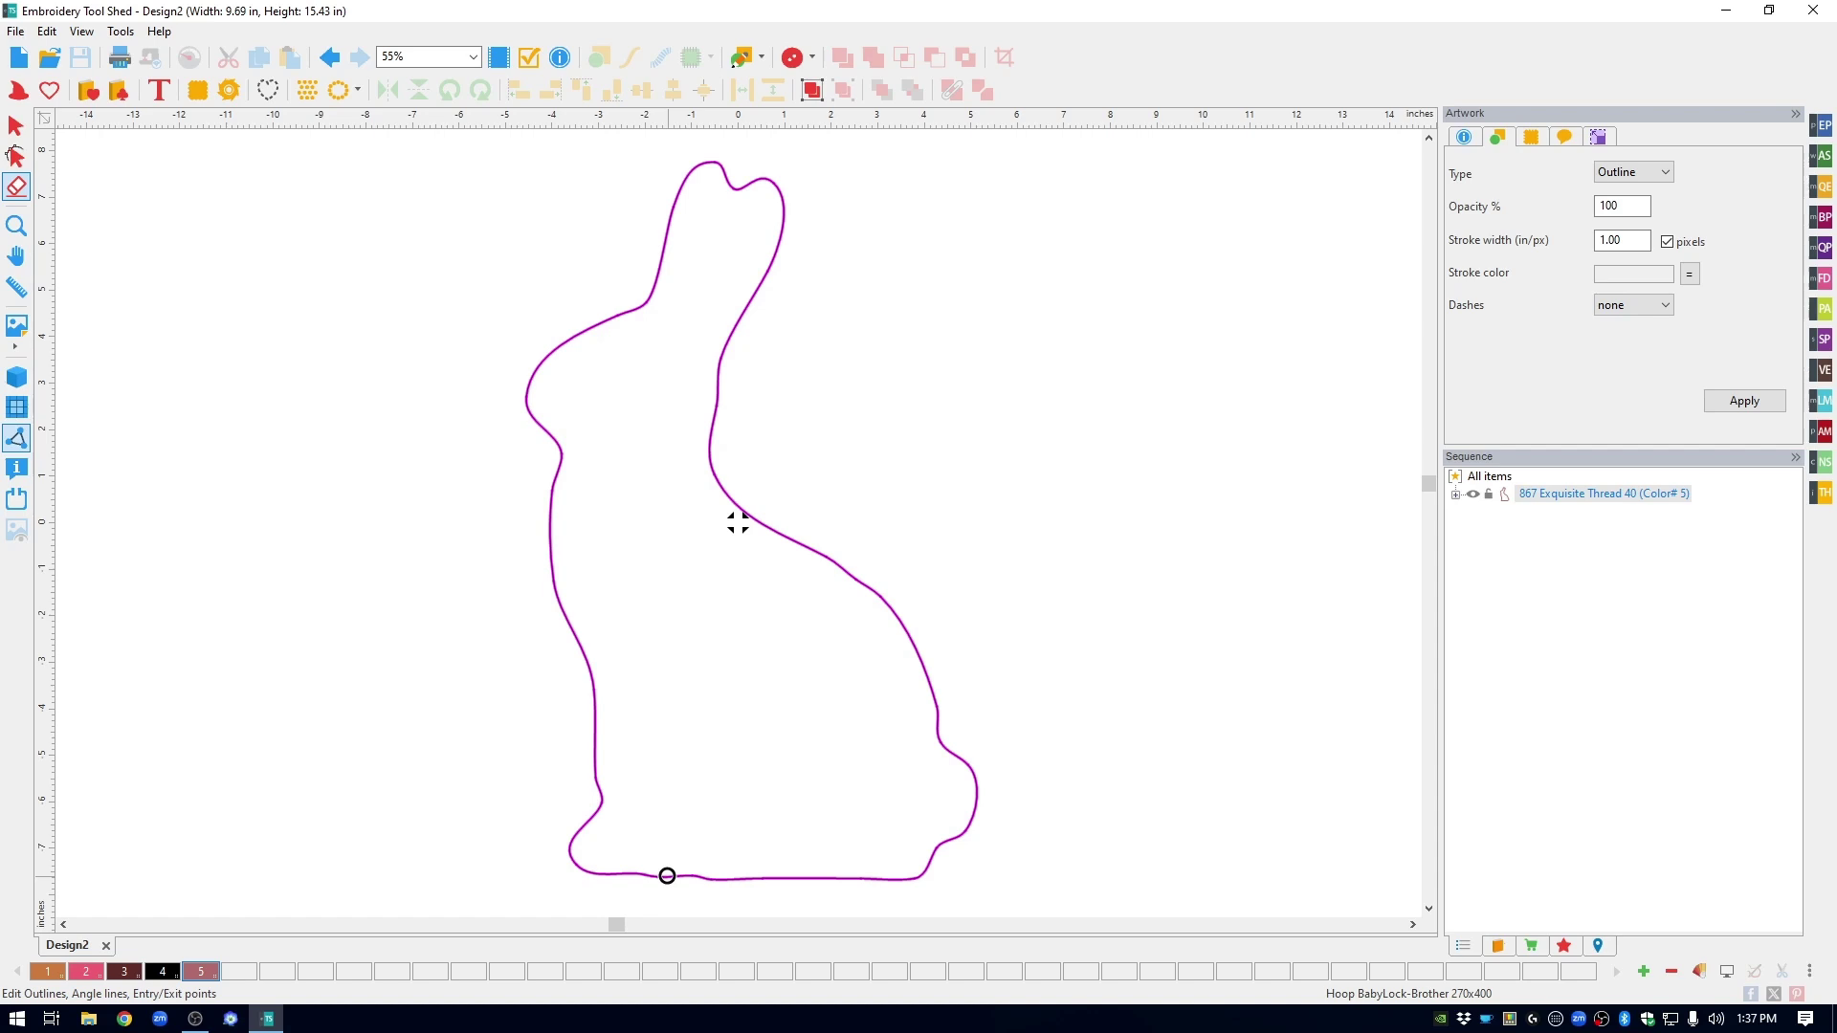
pyautogui.moveTo(668, 875); pyautogui.dragTo(852, 876)
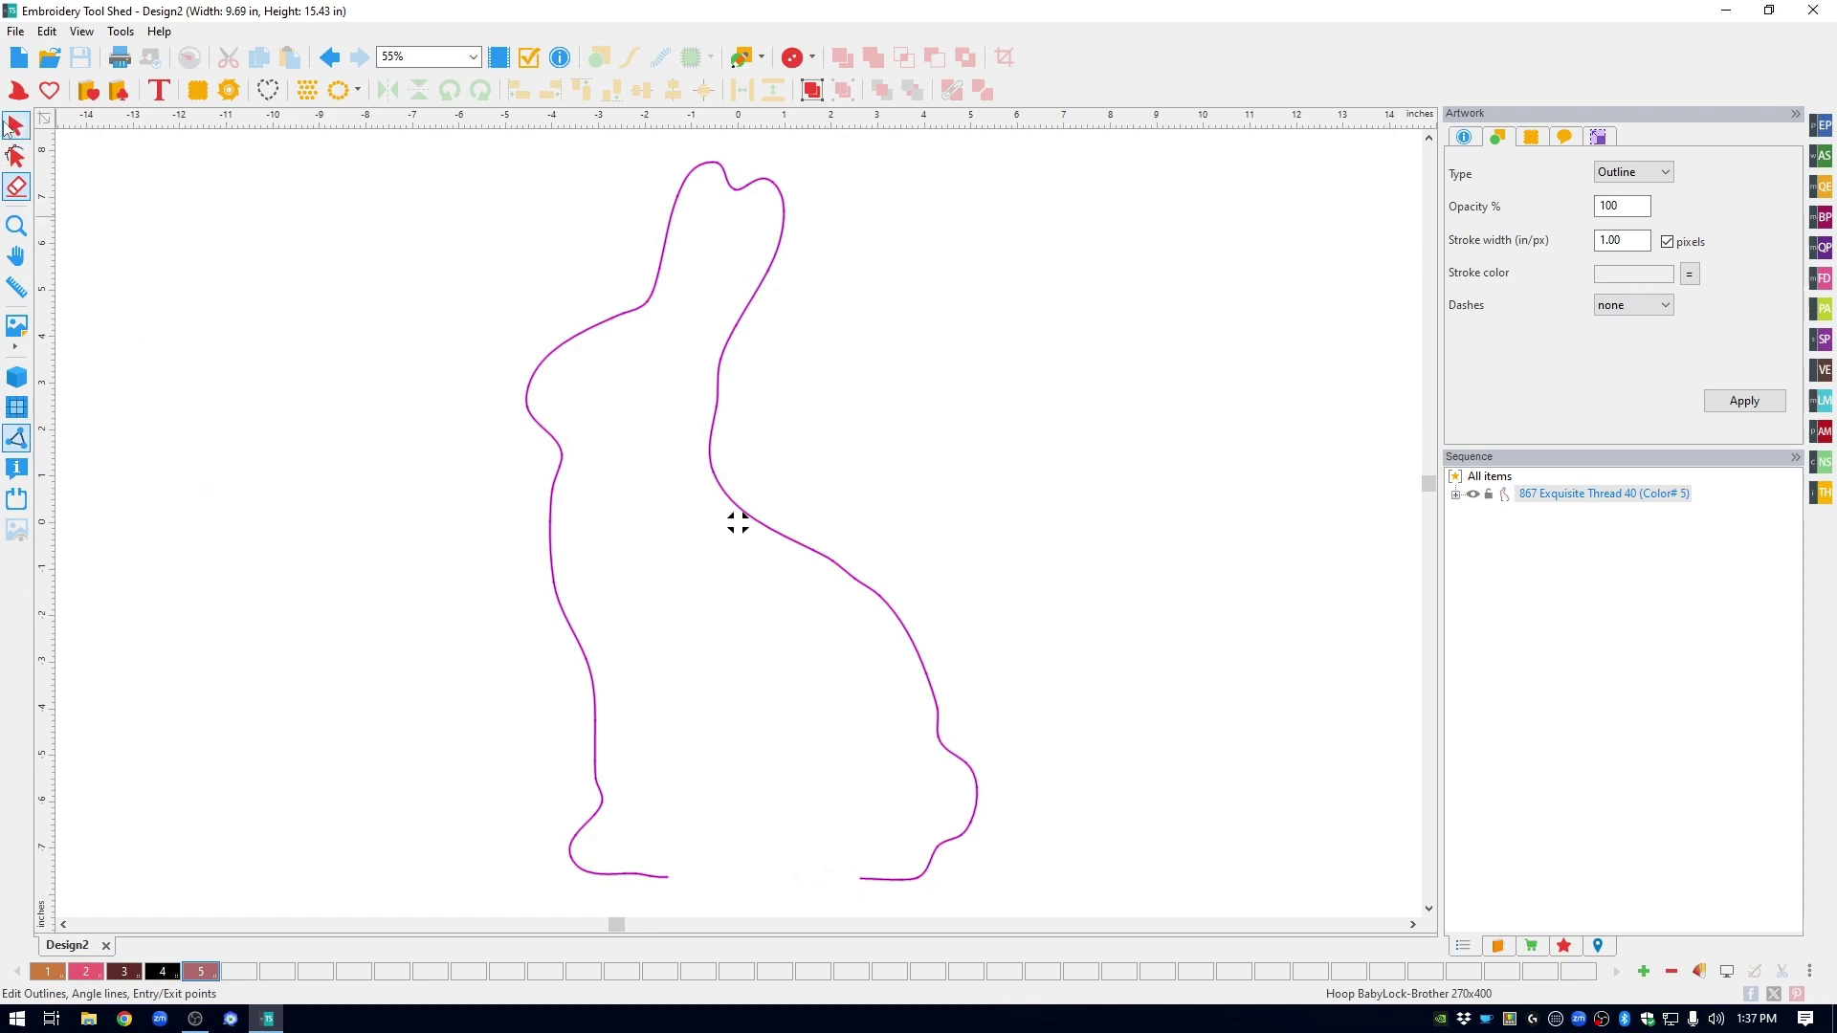
pyautogui.click(16, 127)
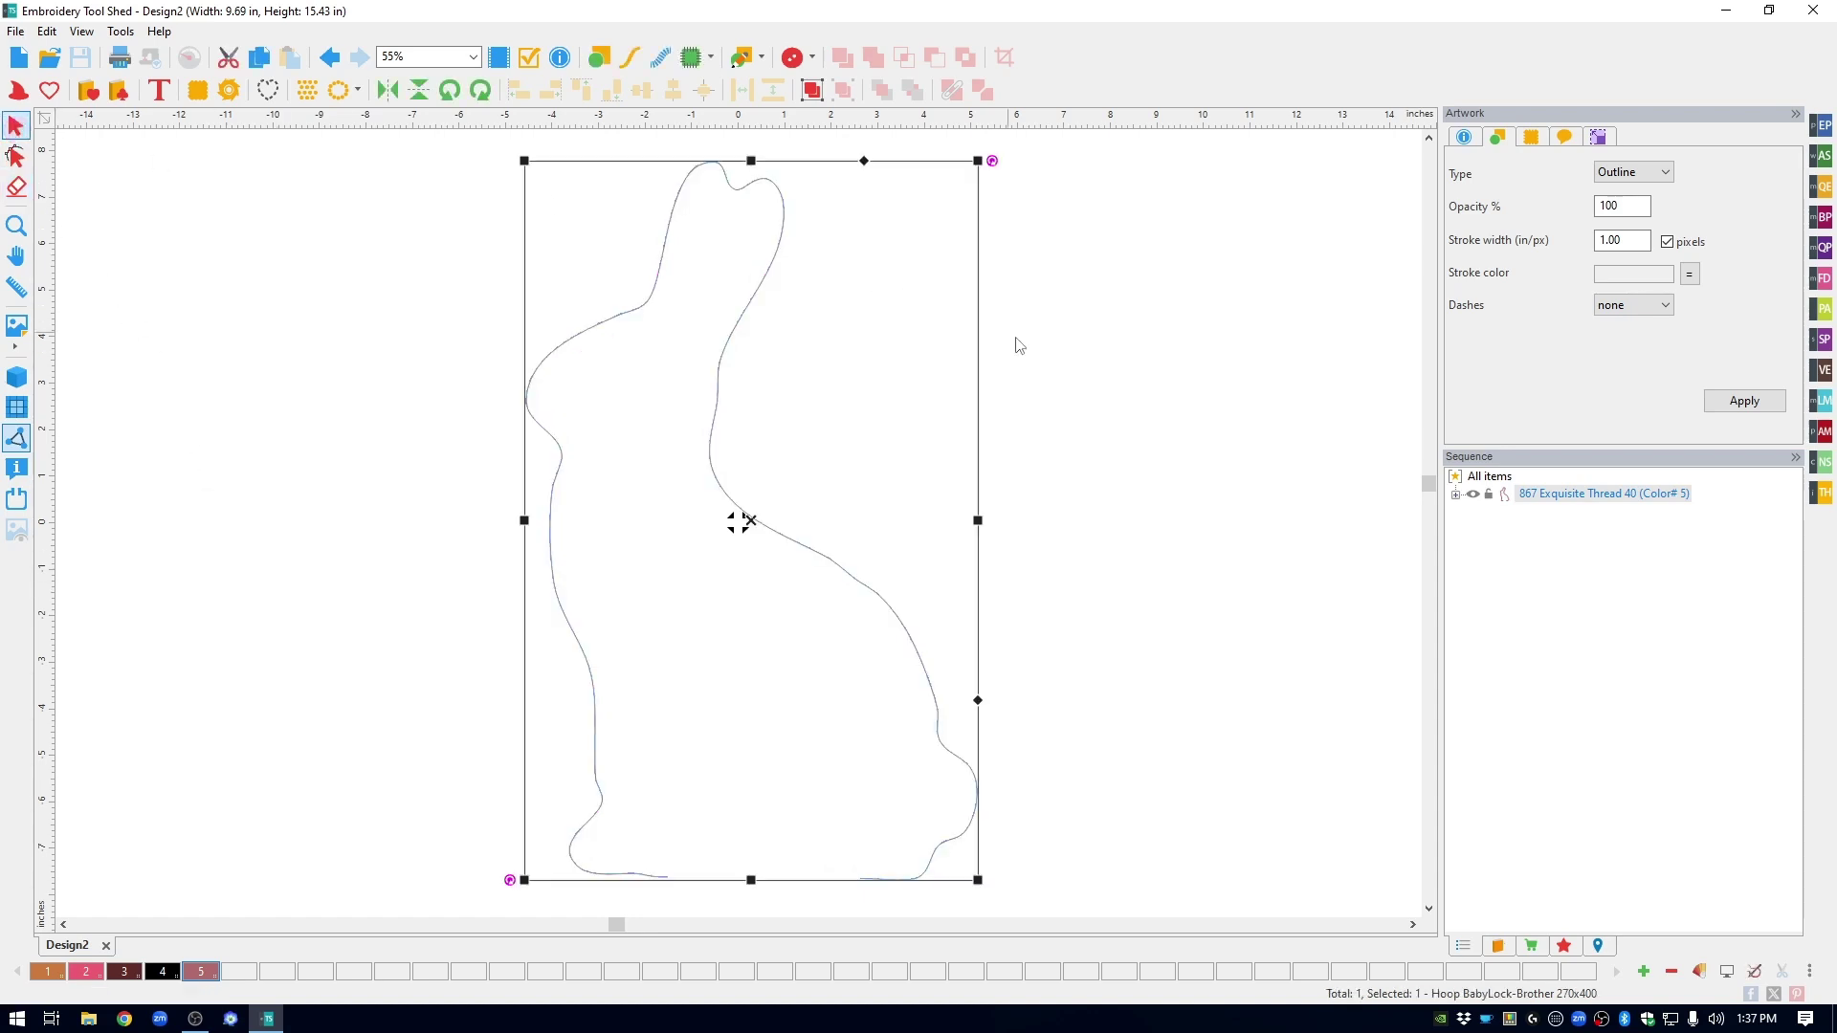
pyautogui.click(1485, 565)
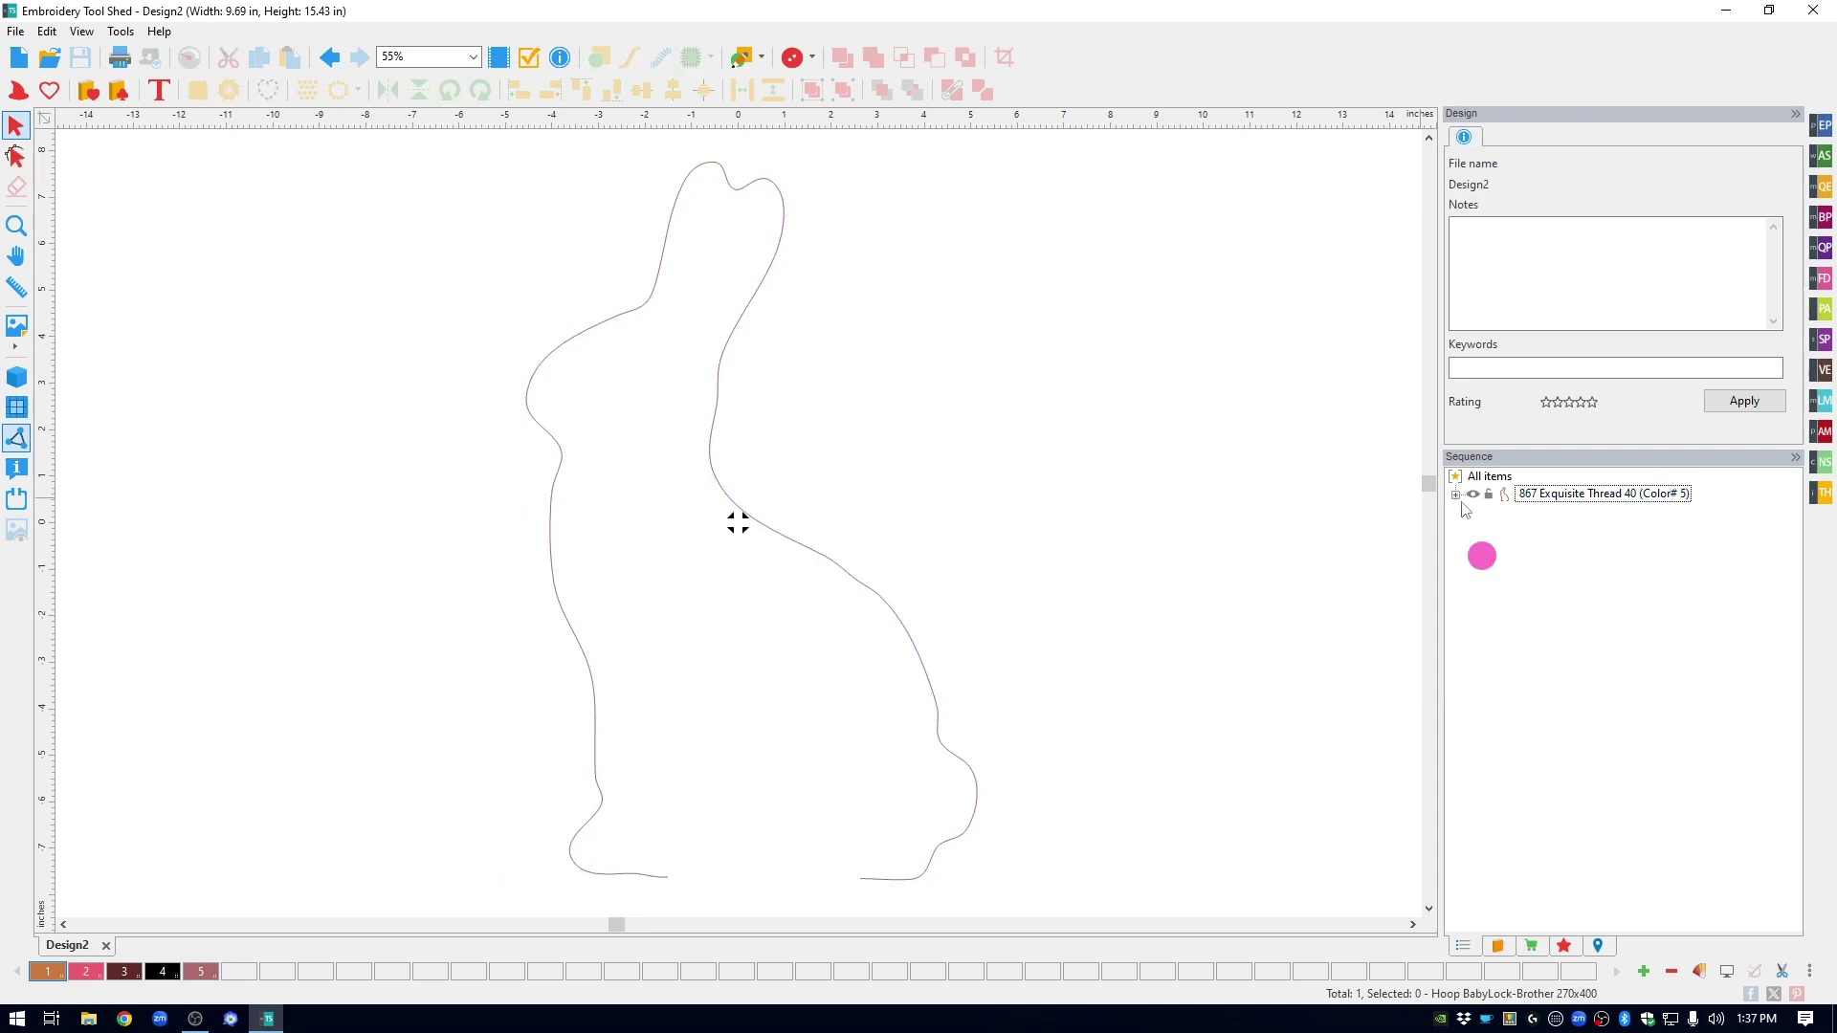
# Step: Convert the open bunny artwork outline to a Run stitch
pyautogui.click(1456, 496)
pyautogui.click(1542, 513)
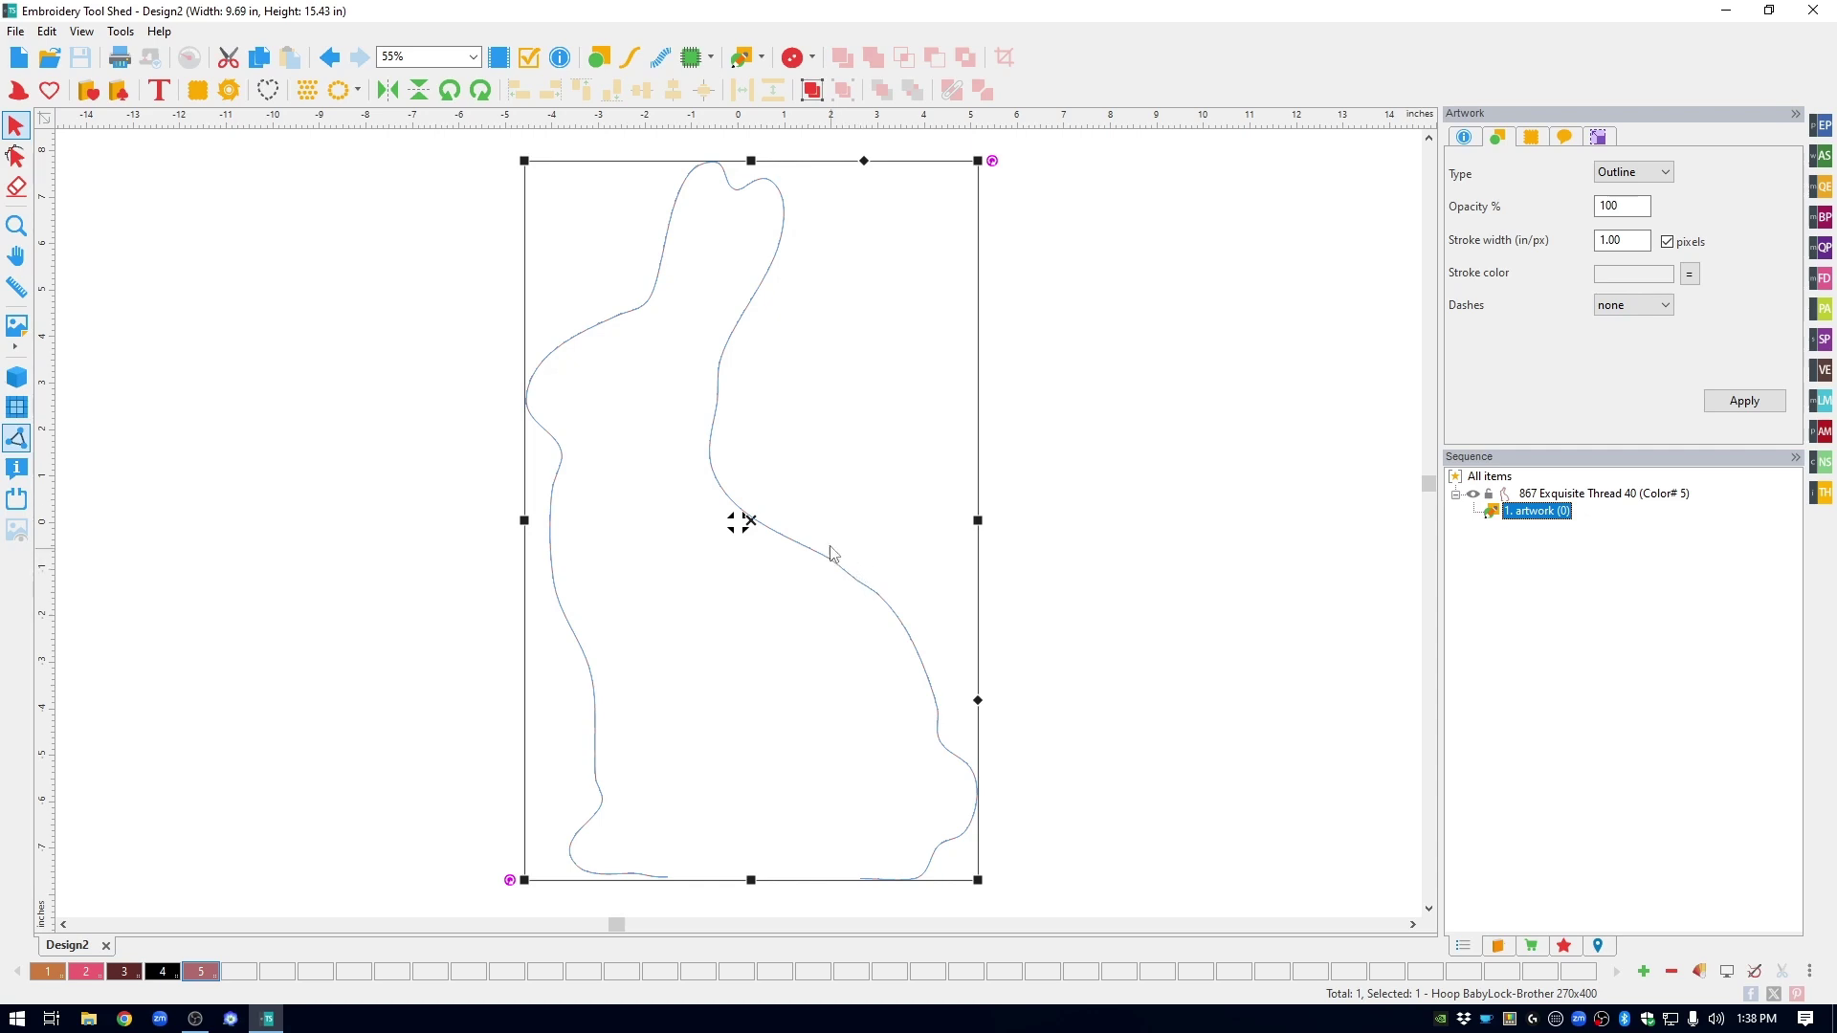
pyautogui.rightClick(907, 635)
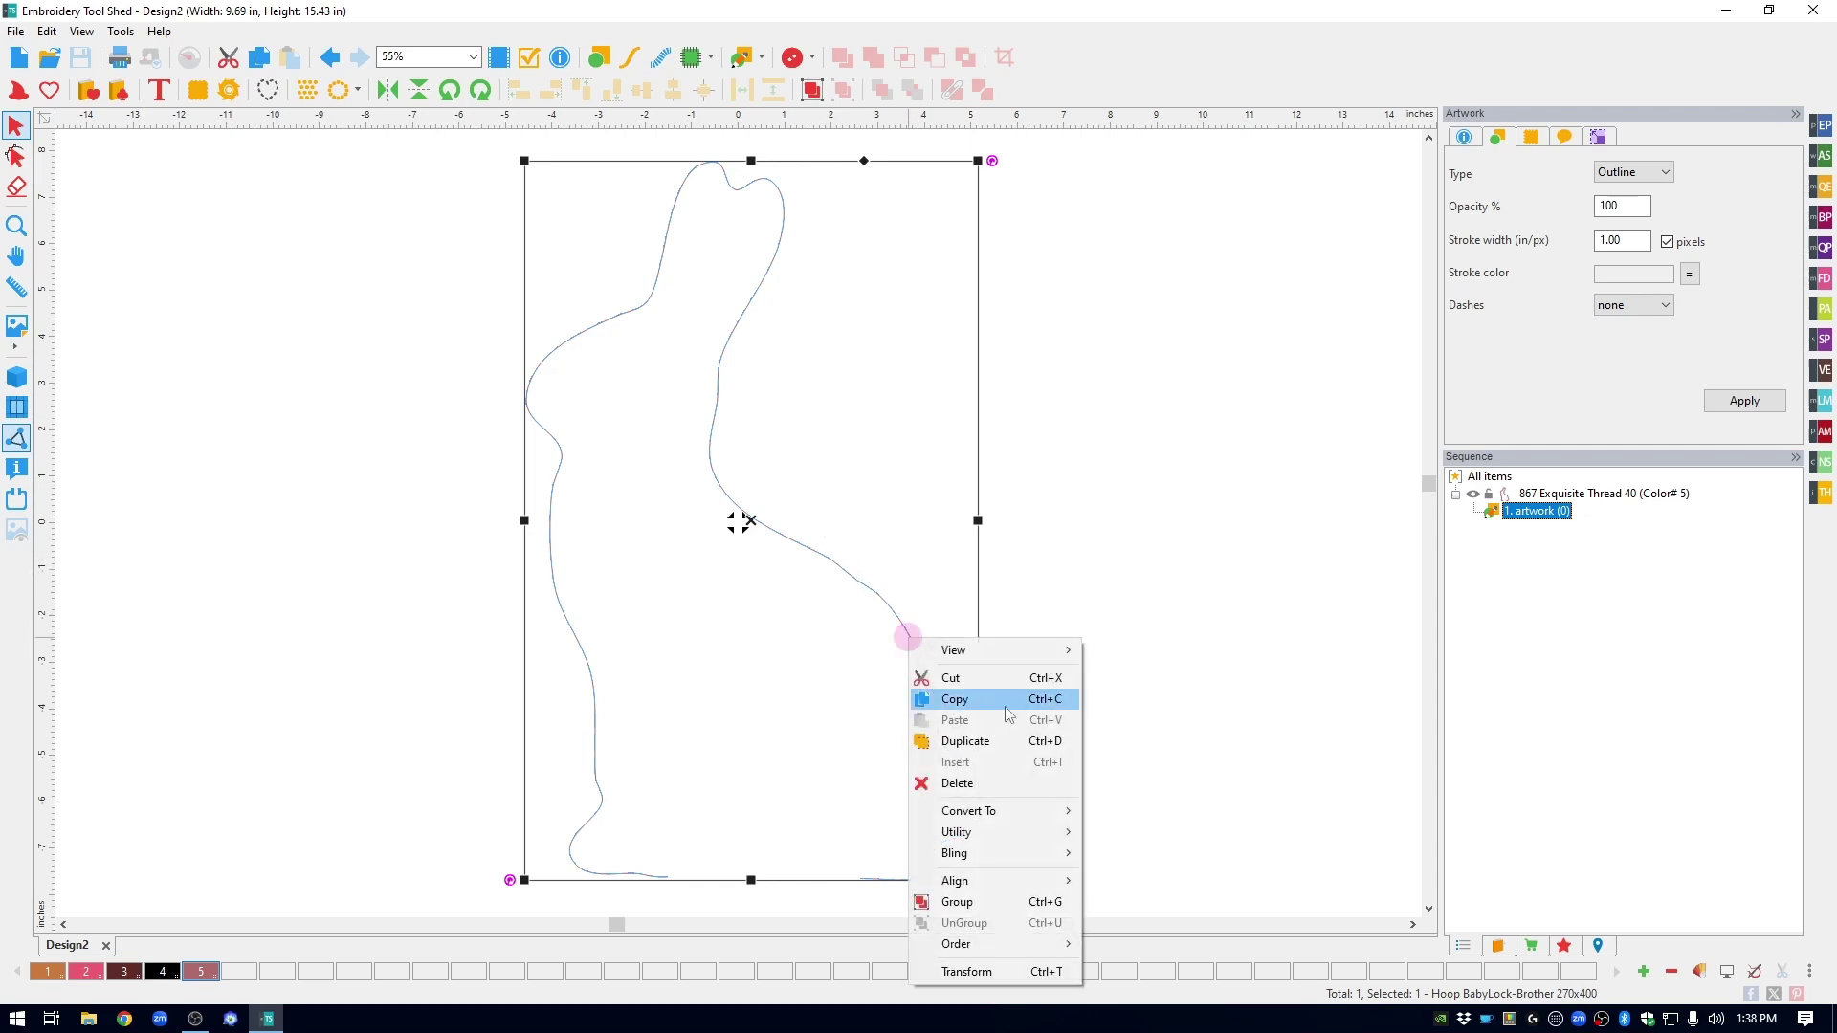
pyautogui.moveTo(969, 810)
pyautogui.click(1112, 809)
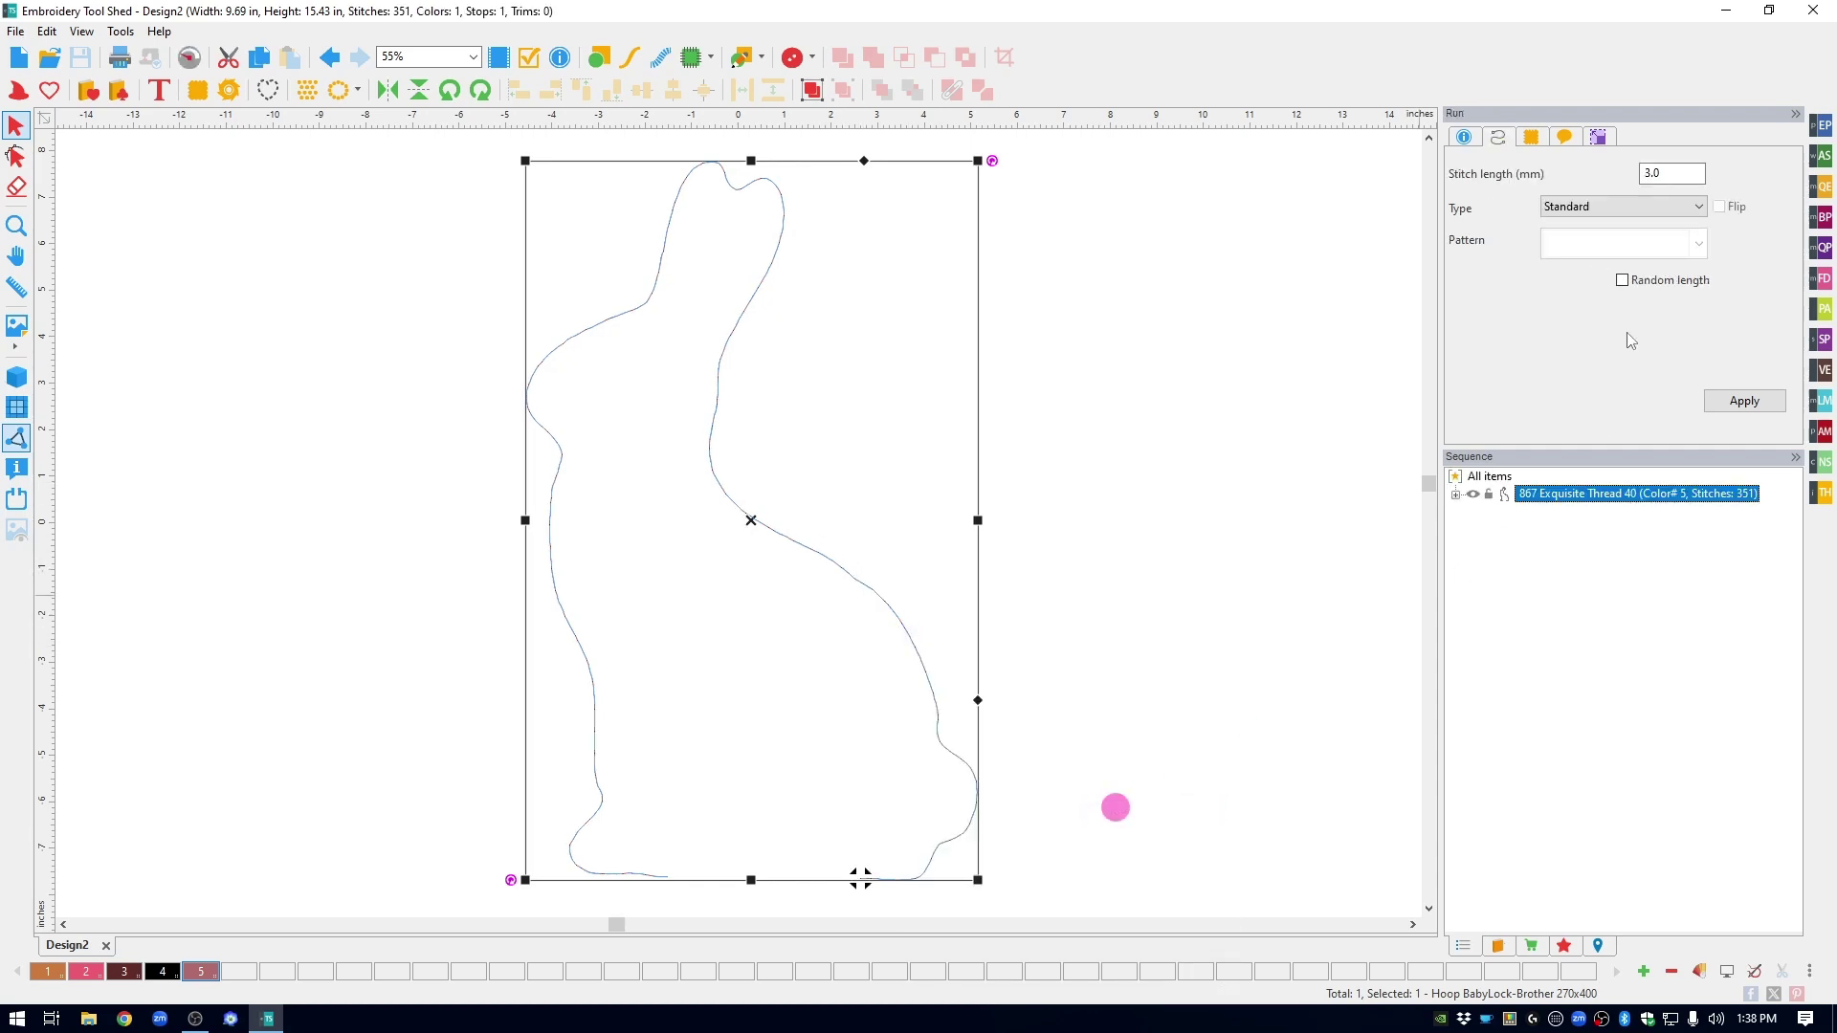
# Step: Change the bunny's run type to Bean and assign it thread color 3, 859 Exquisite Thread 40
pyautogui.click(1504, 292)
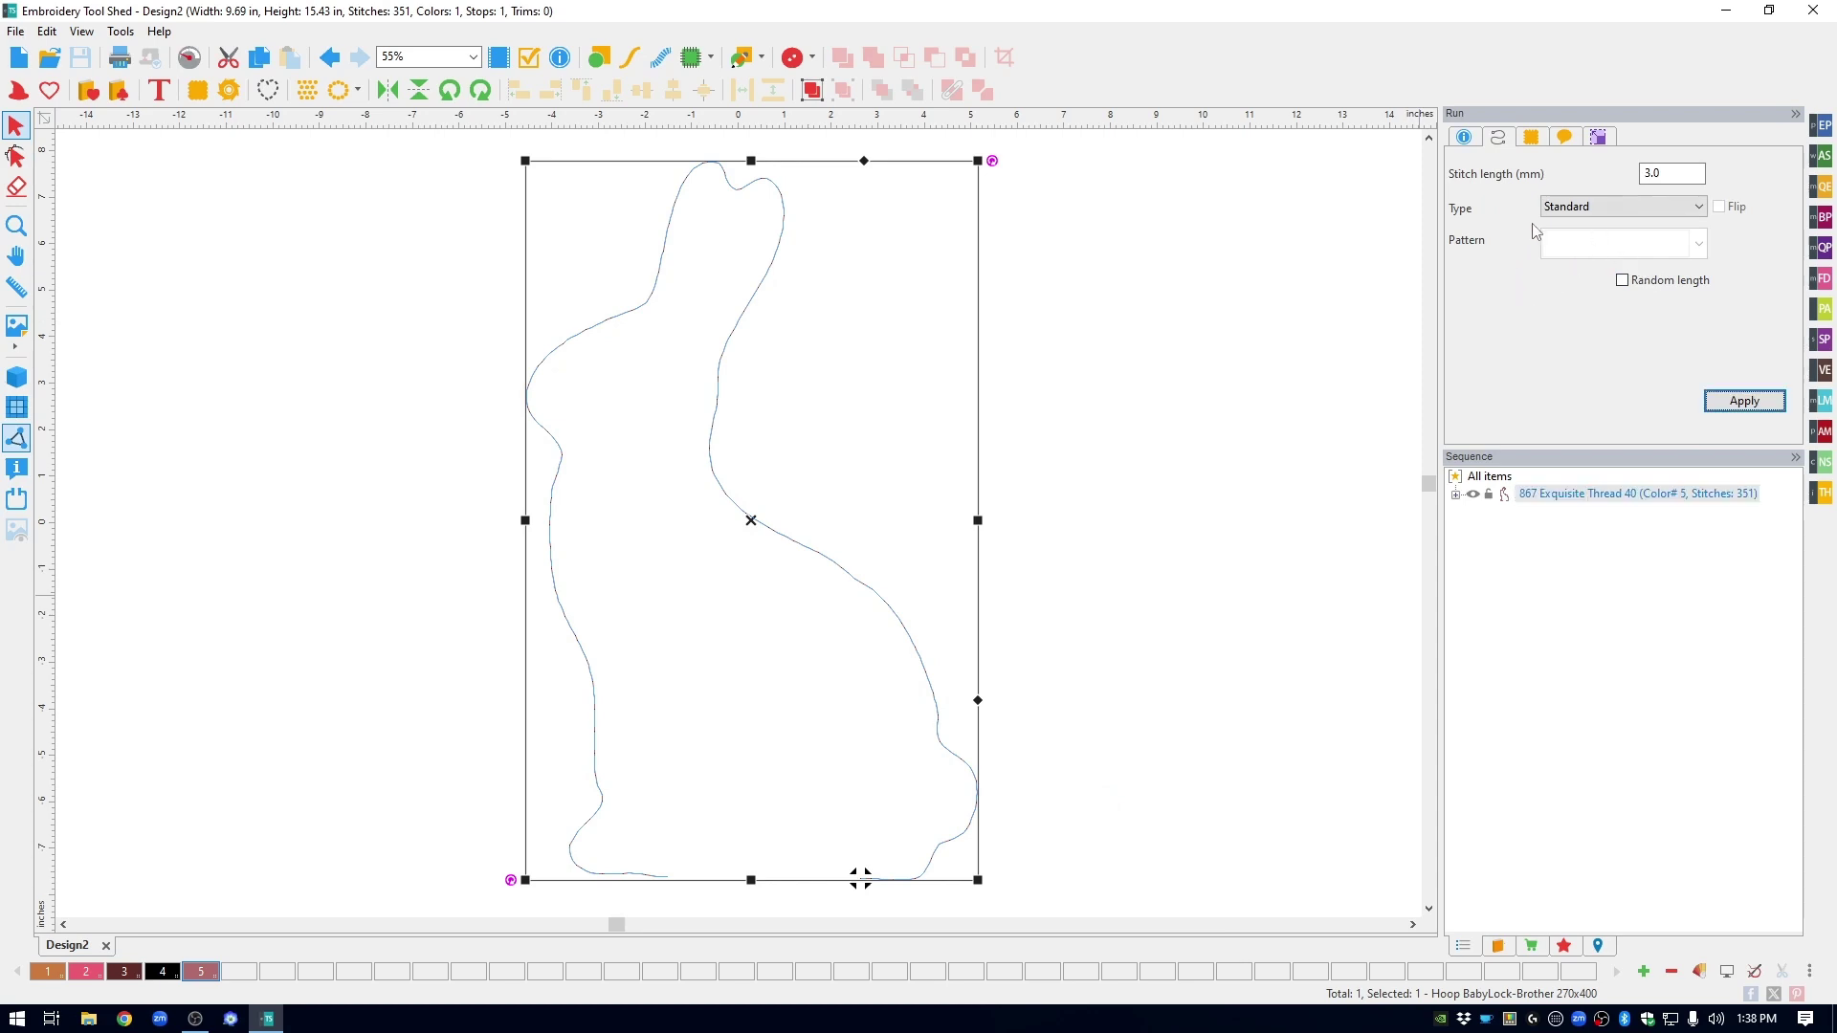
pyautogui.click(1613, 208)
pyautogui.click(1585, 254)
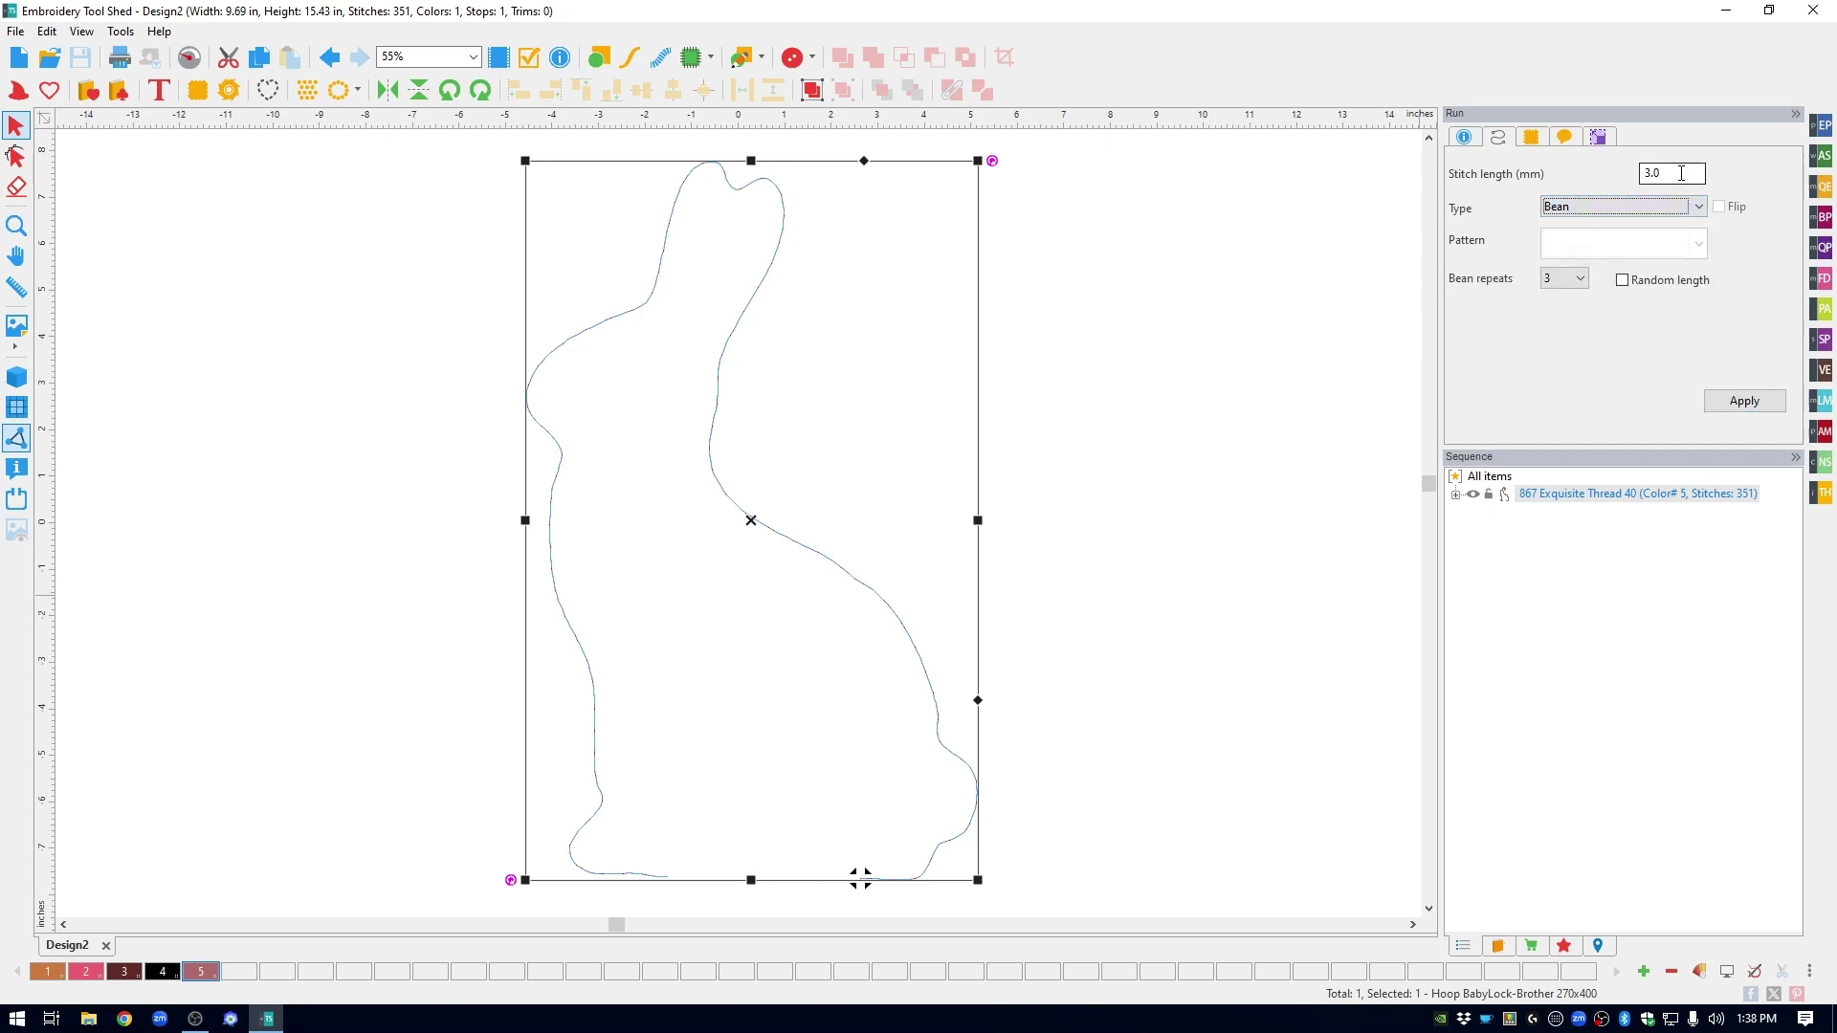
pyautogui.click(1680, 173)
pyautogui.click(1747, 400)
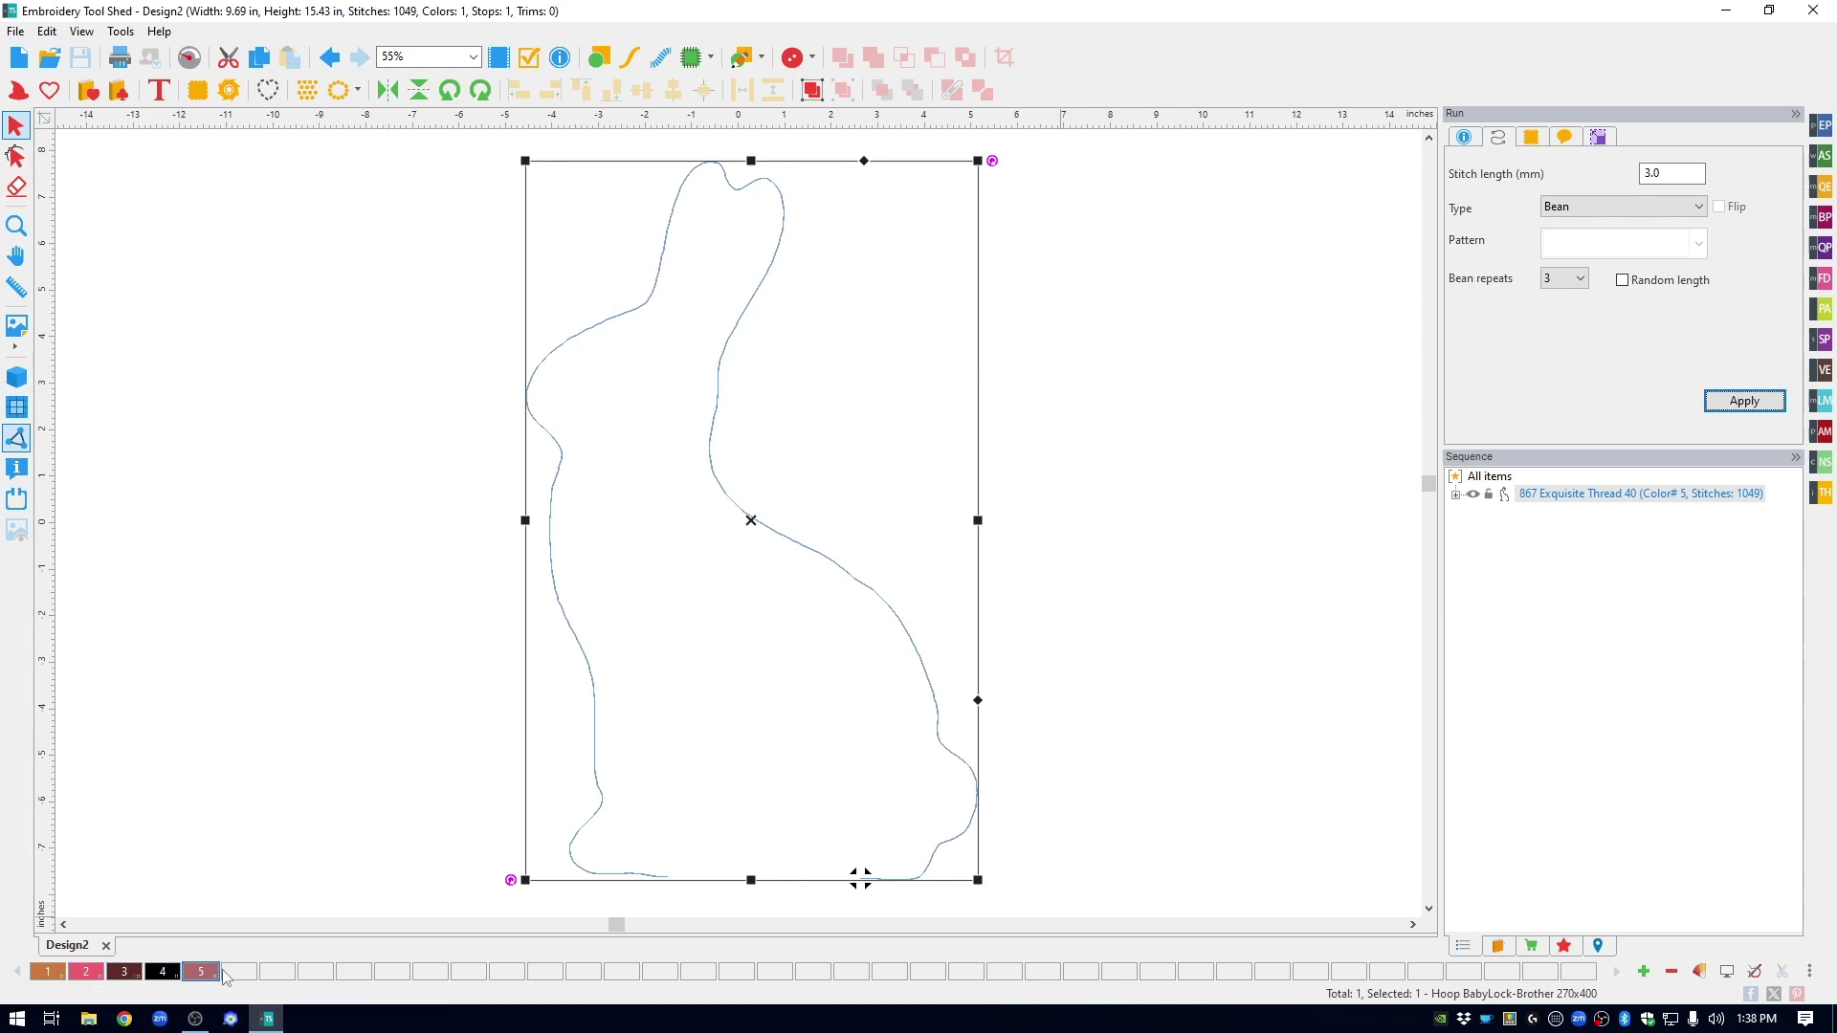
pyautogui.click(125, 972)
pyautogui.click(1072, 524)
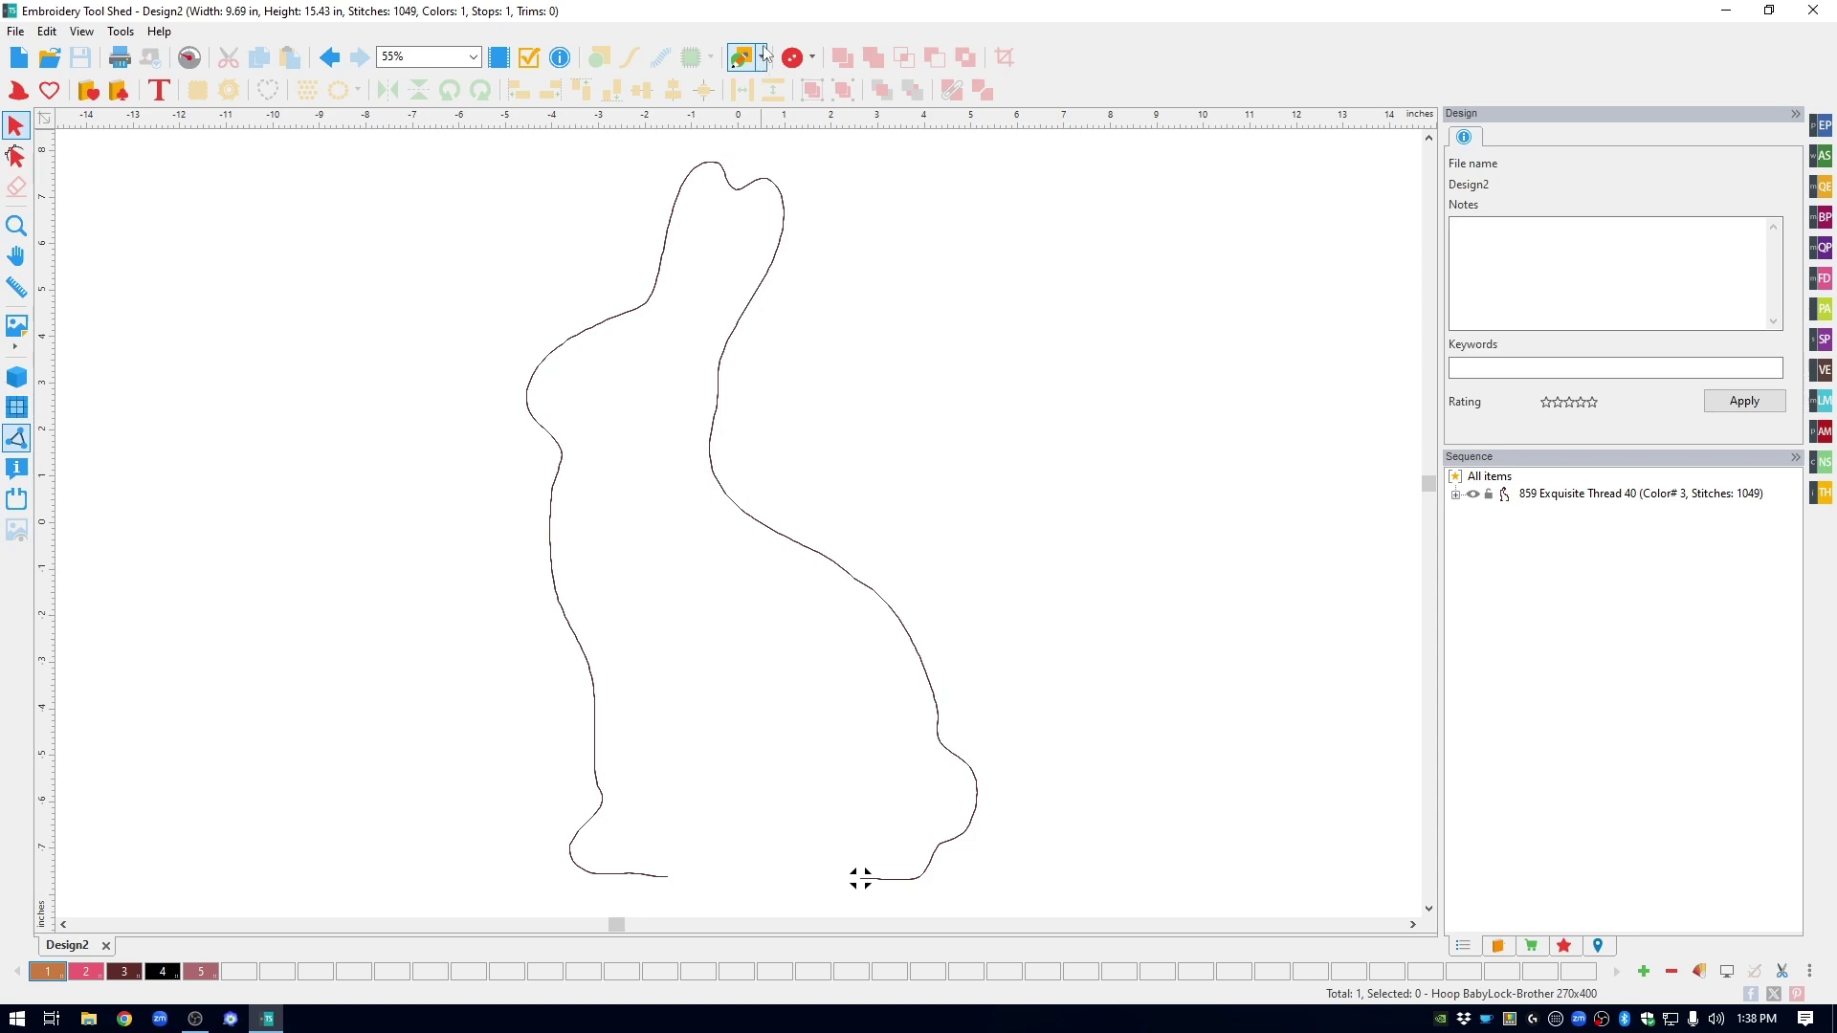
# Step: Draw a curved five-point artwork line about 2.5 in long from the notch between the bunny's ears down toward the head
pyautogui.click(763, 58)
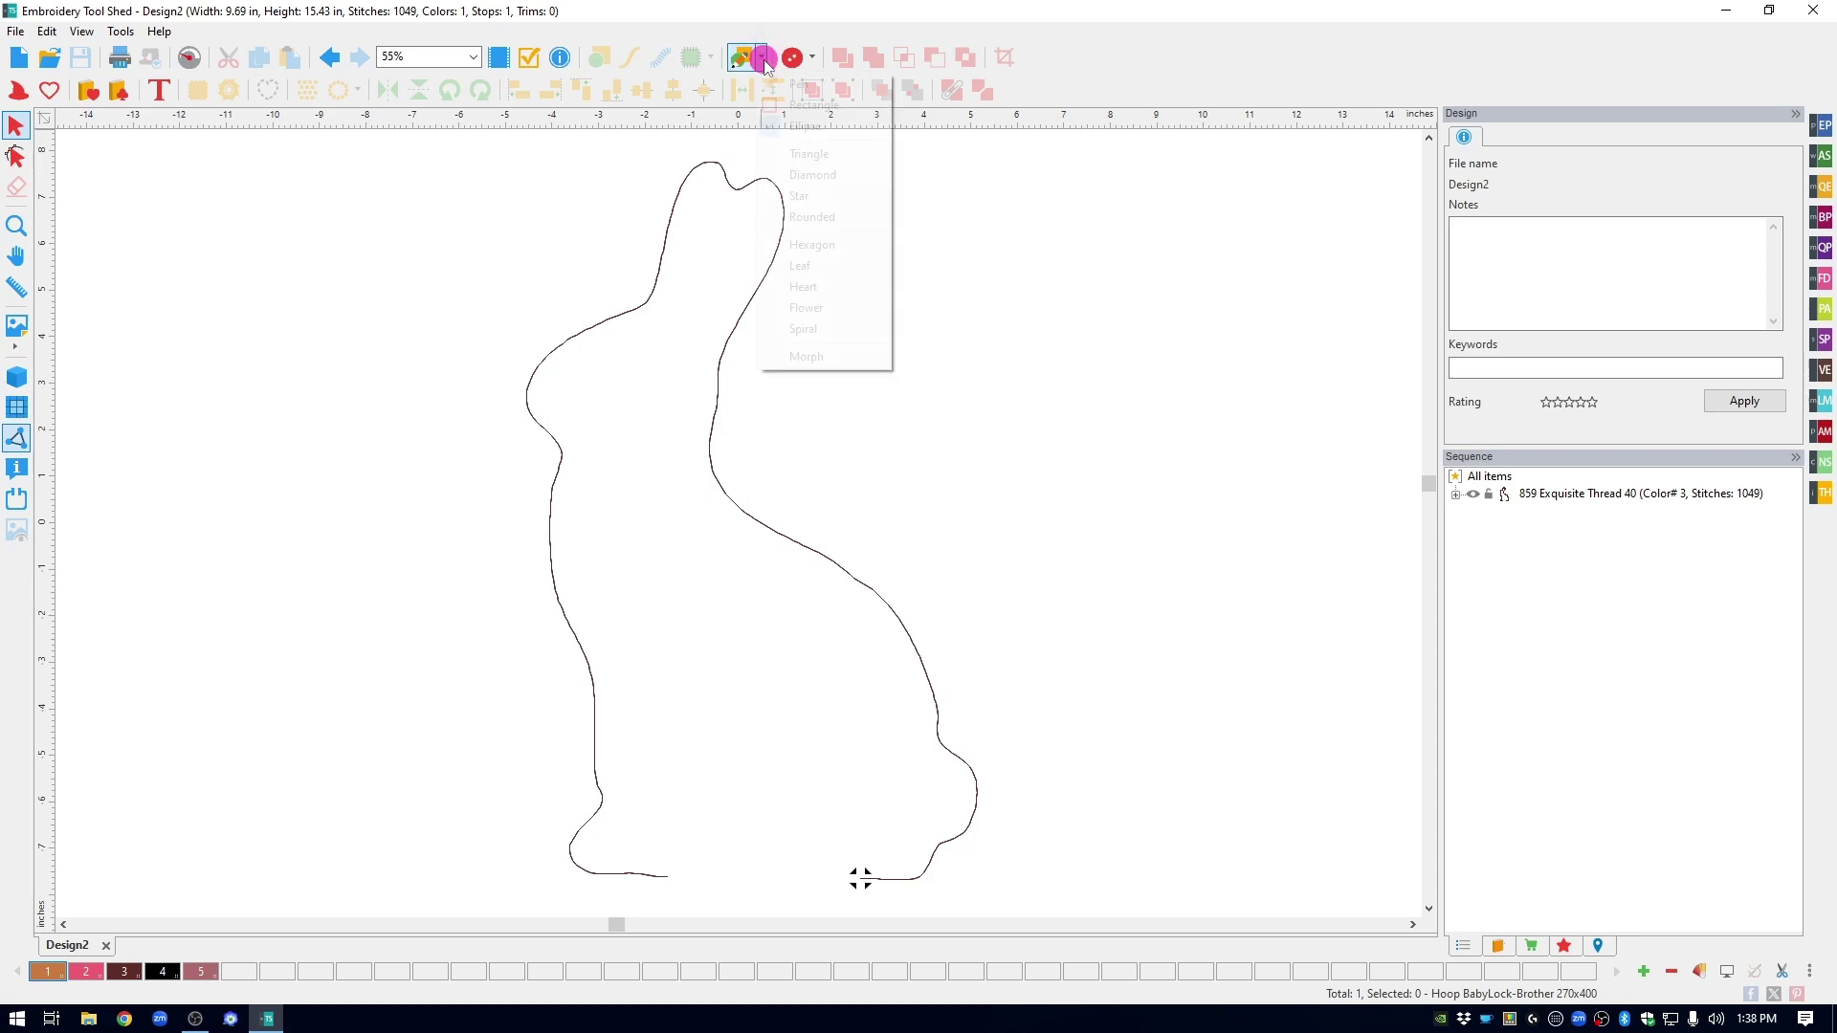
pyautogui.click(800, 85)
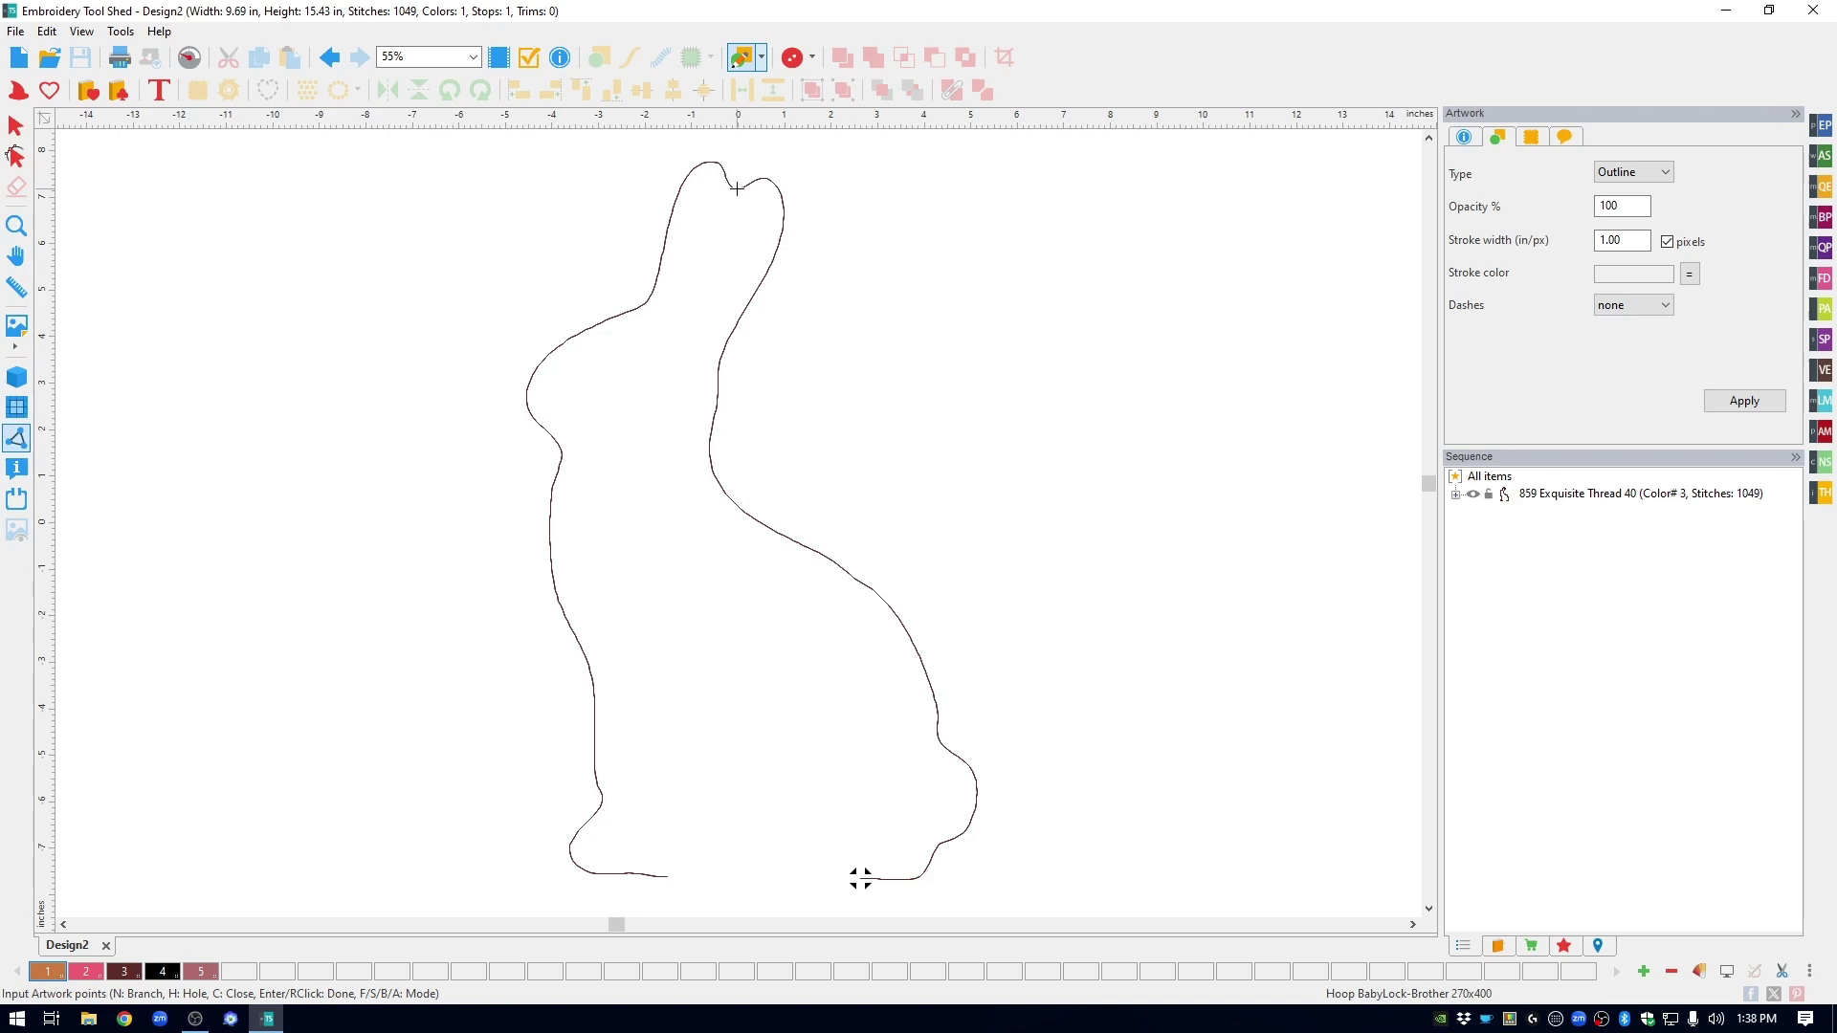
pyautogui.moveTo(737, 184); pyautogui.dragTo(718, 229)
pyautogui.click(715, 232)
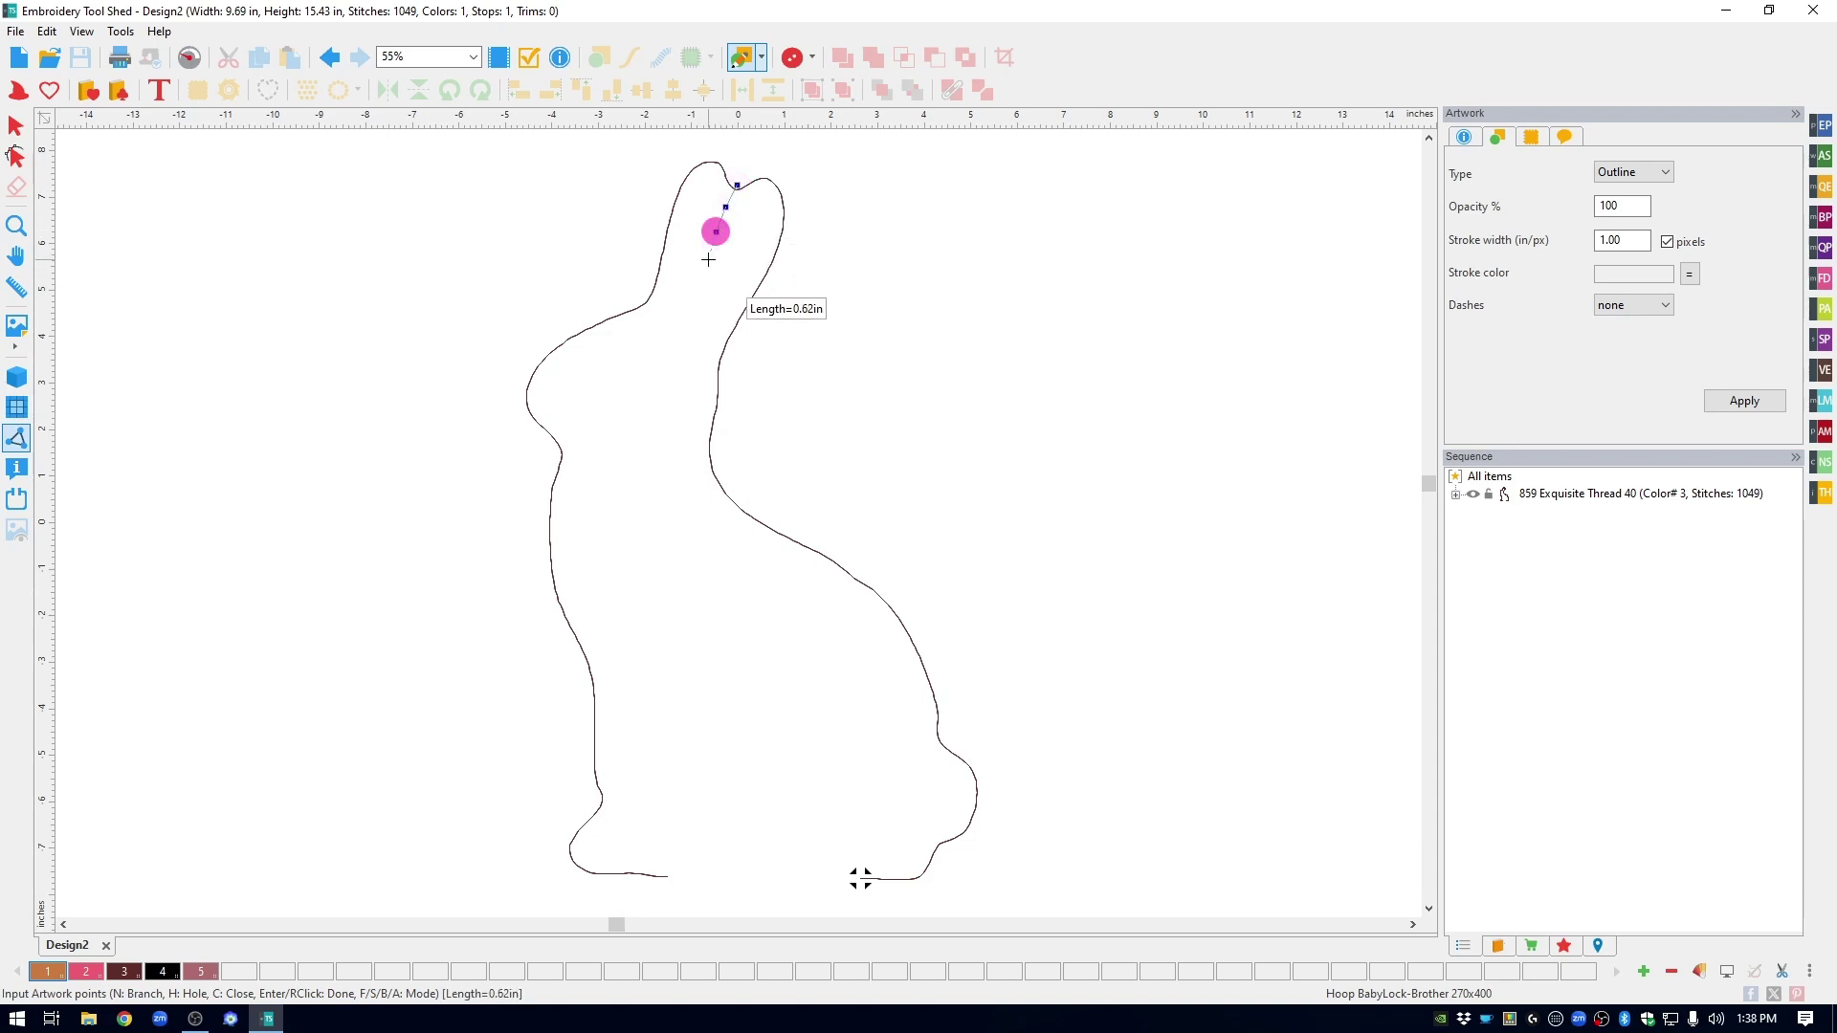
pyautogui.click(708, 261)
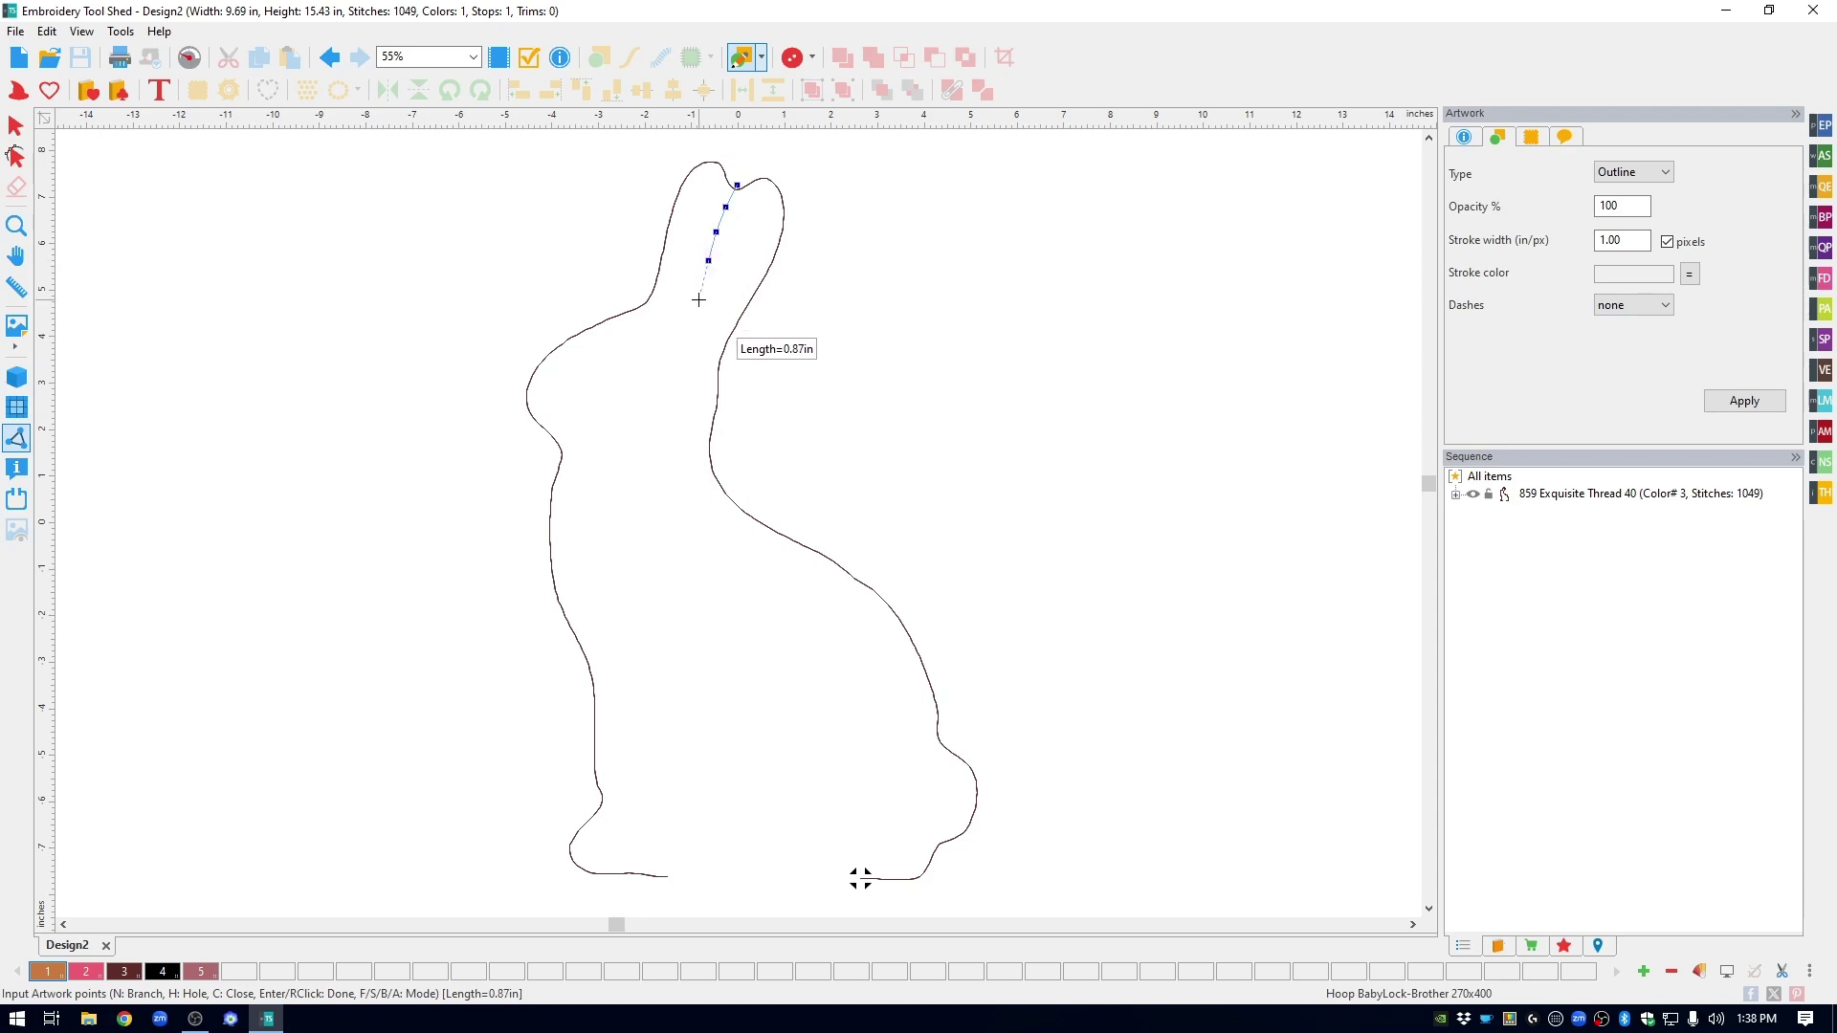
pyautogui.rightClick(700, 299)
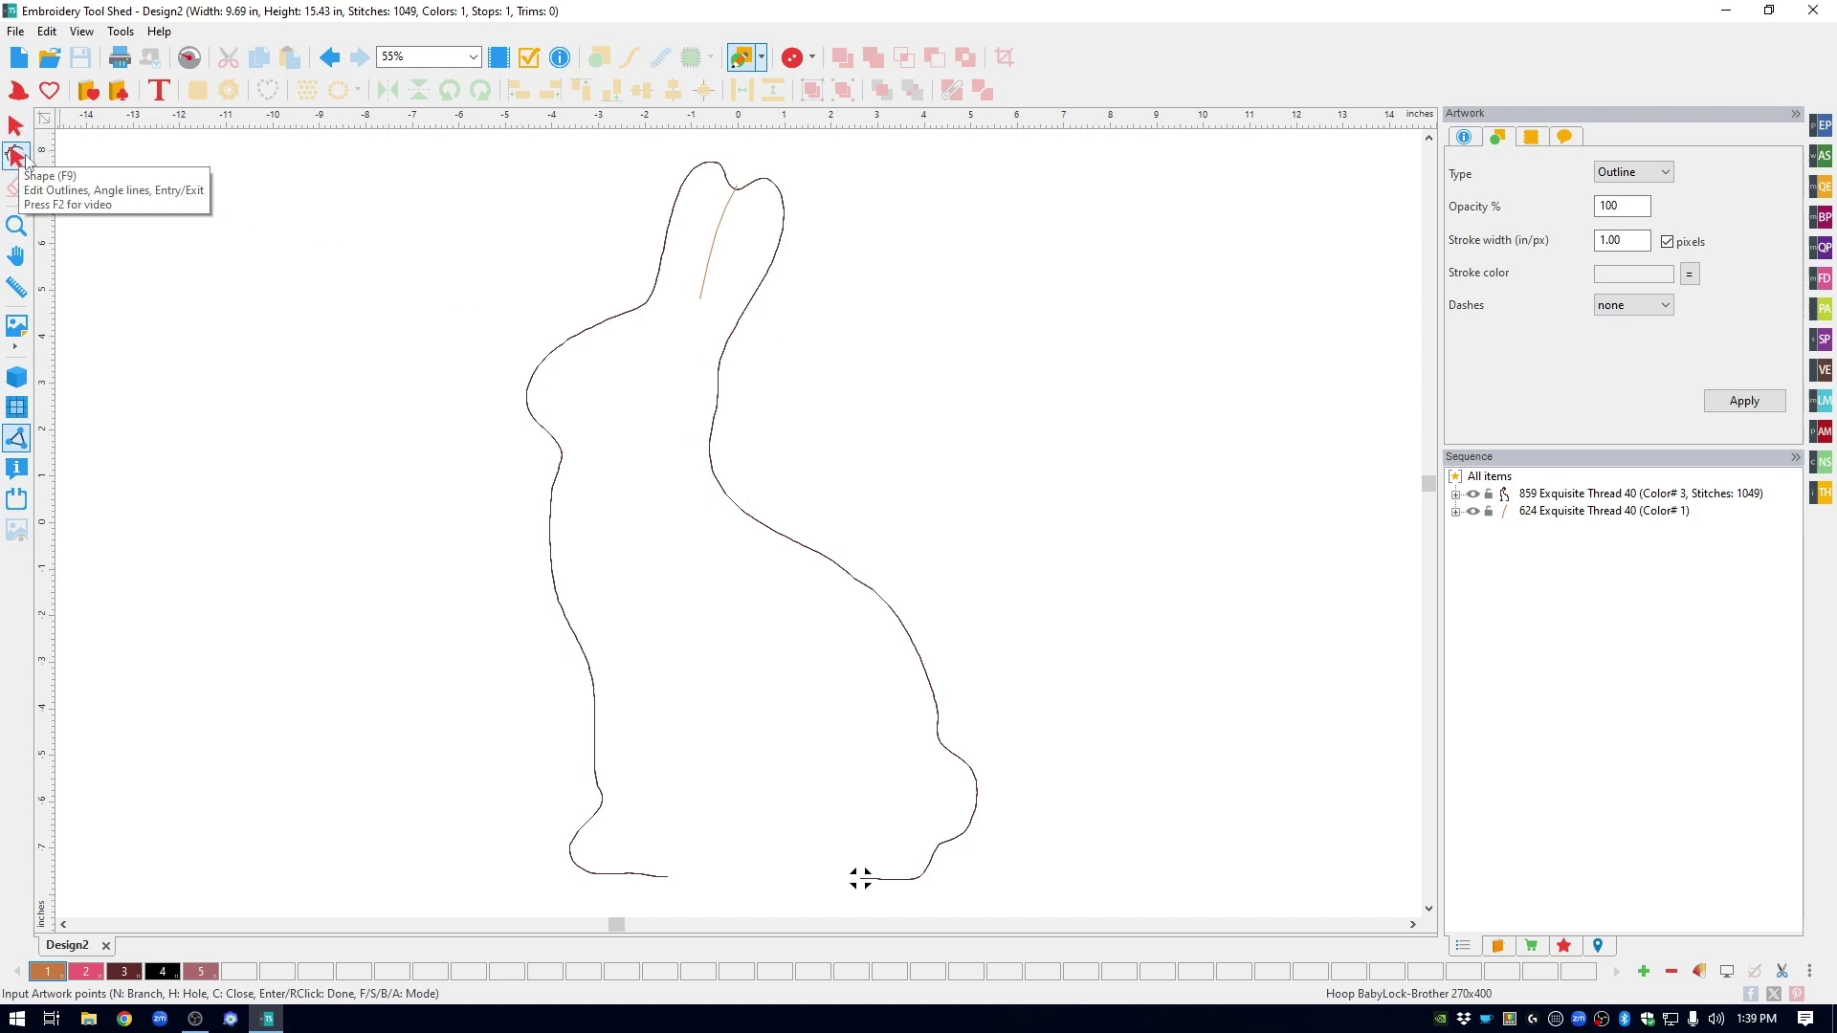
# Step: Check the ear line's points in Shape mode and convert the line to a Steil stitch 4.0 mm wide
pyautogui.click(16, 158)
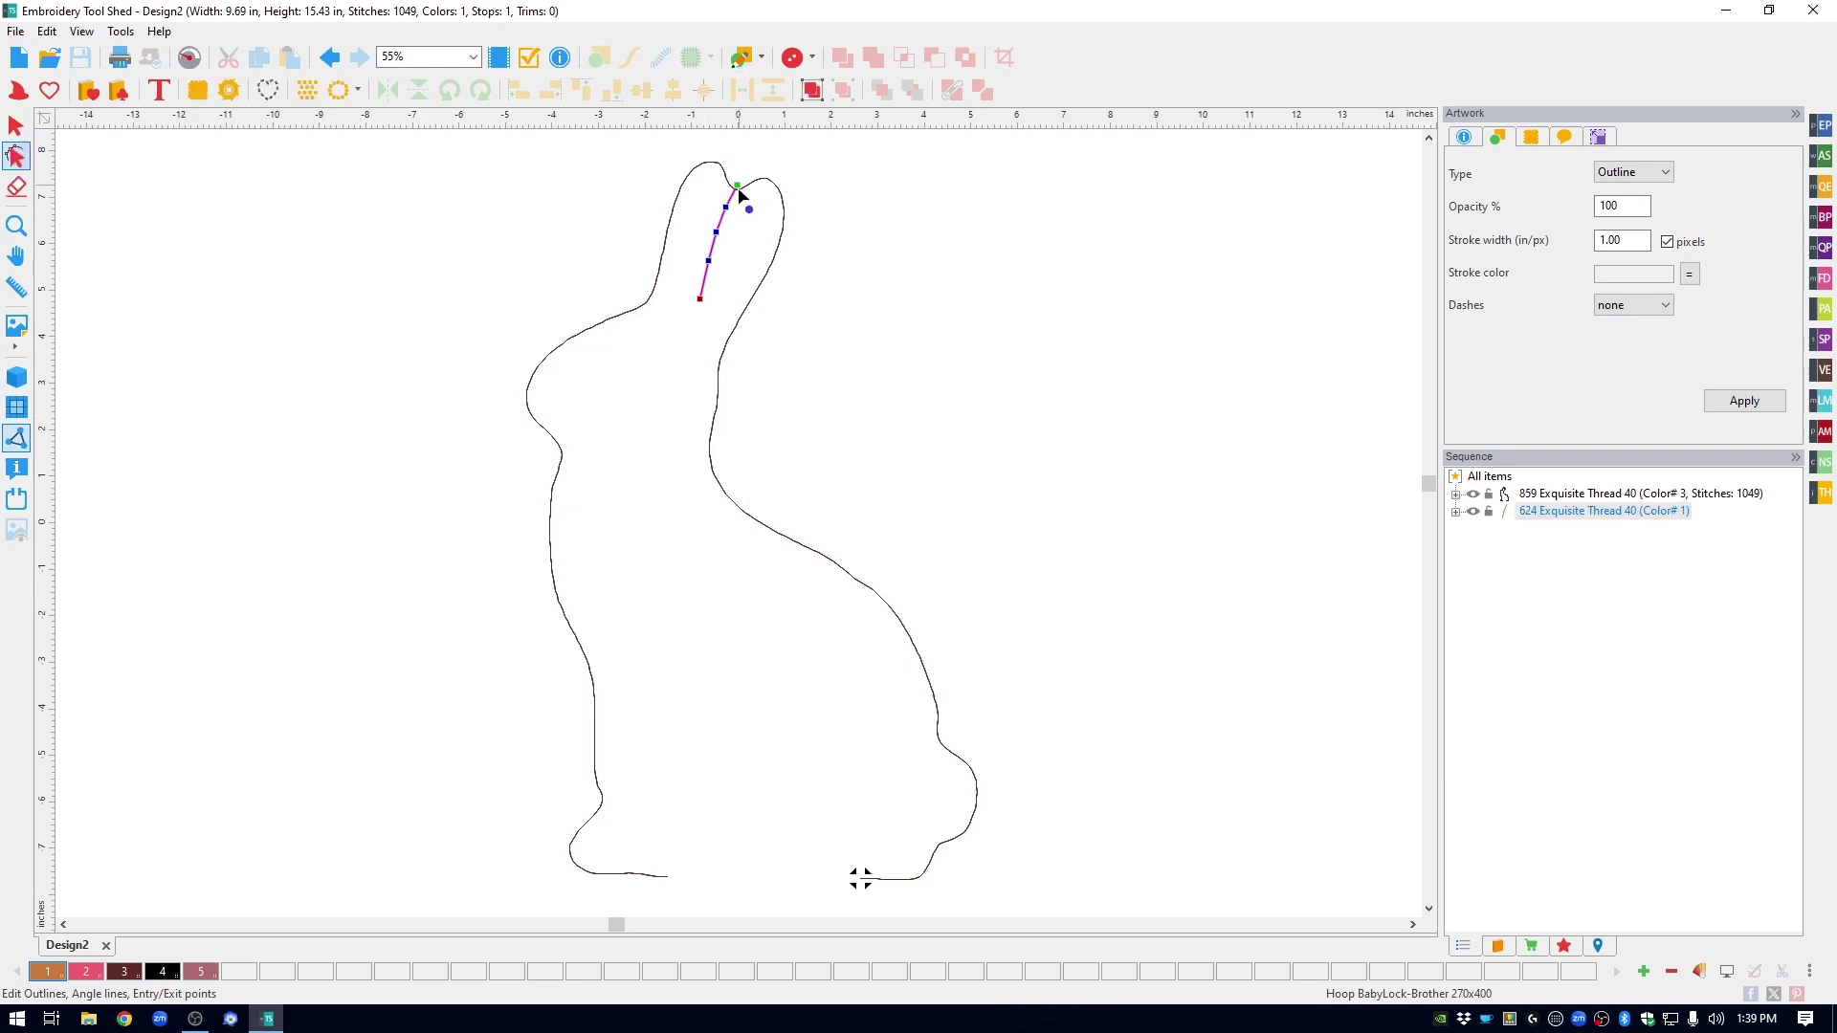
pyautogui.click(713, 228)
pyautogui.click(738, 186)
pyautogui.click(15, 124)
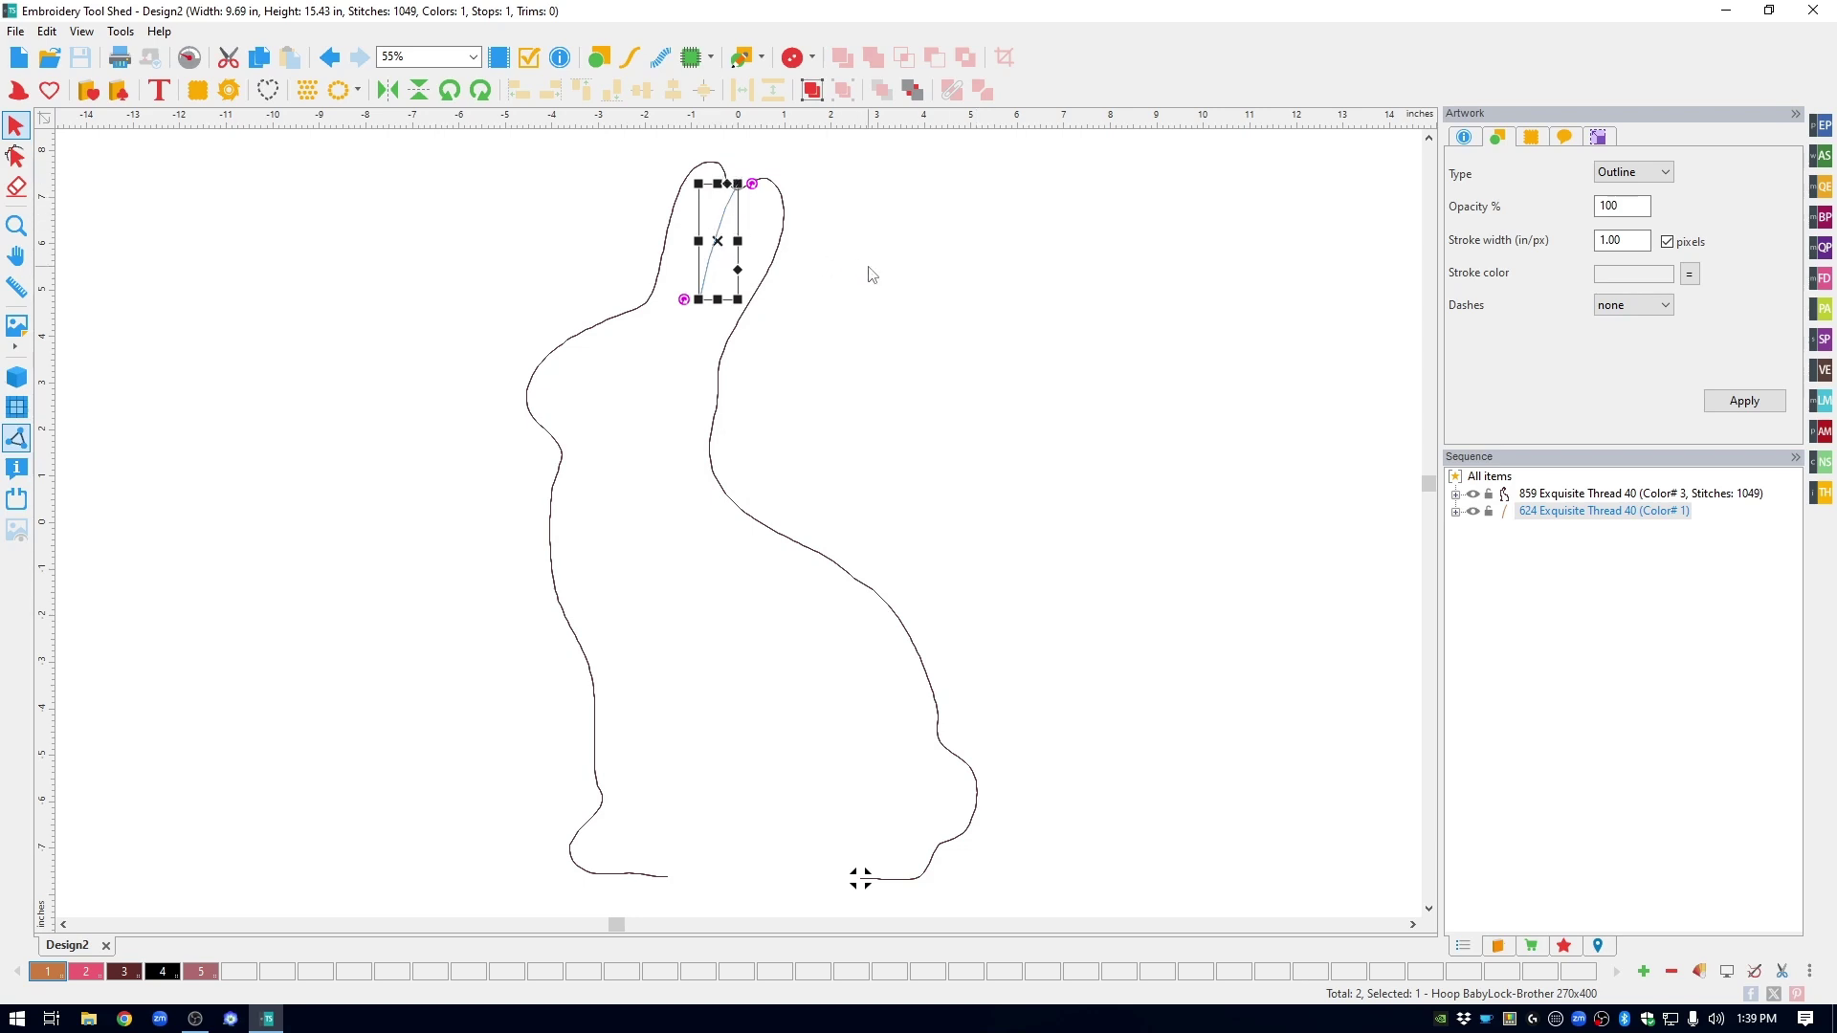
pyautogui.click(660, 58)
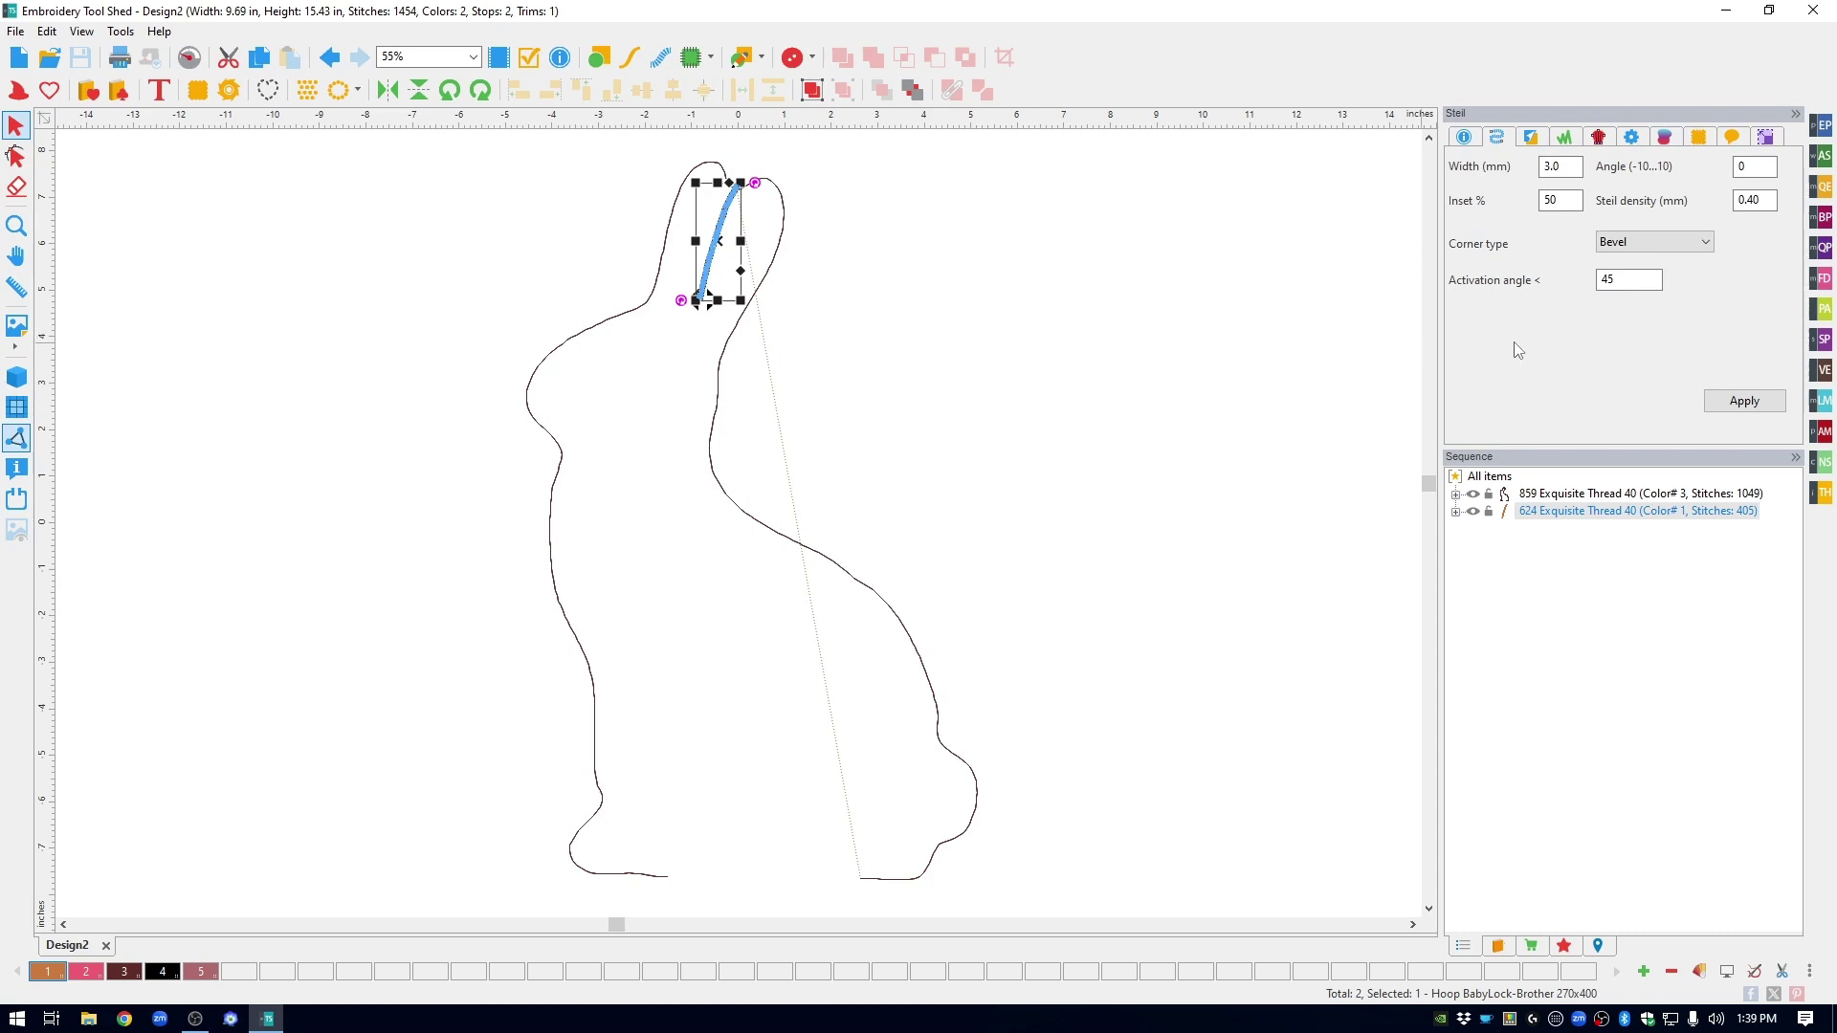
pyautogui.click(1488, 345)
pyautogui.click(1542, 166)
pyautogui.write('4')
pyautogui.click(1731, 402)
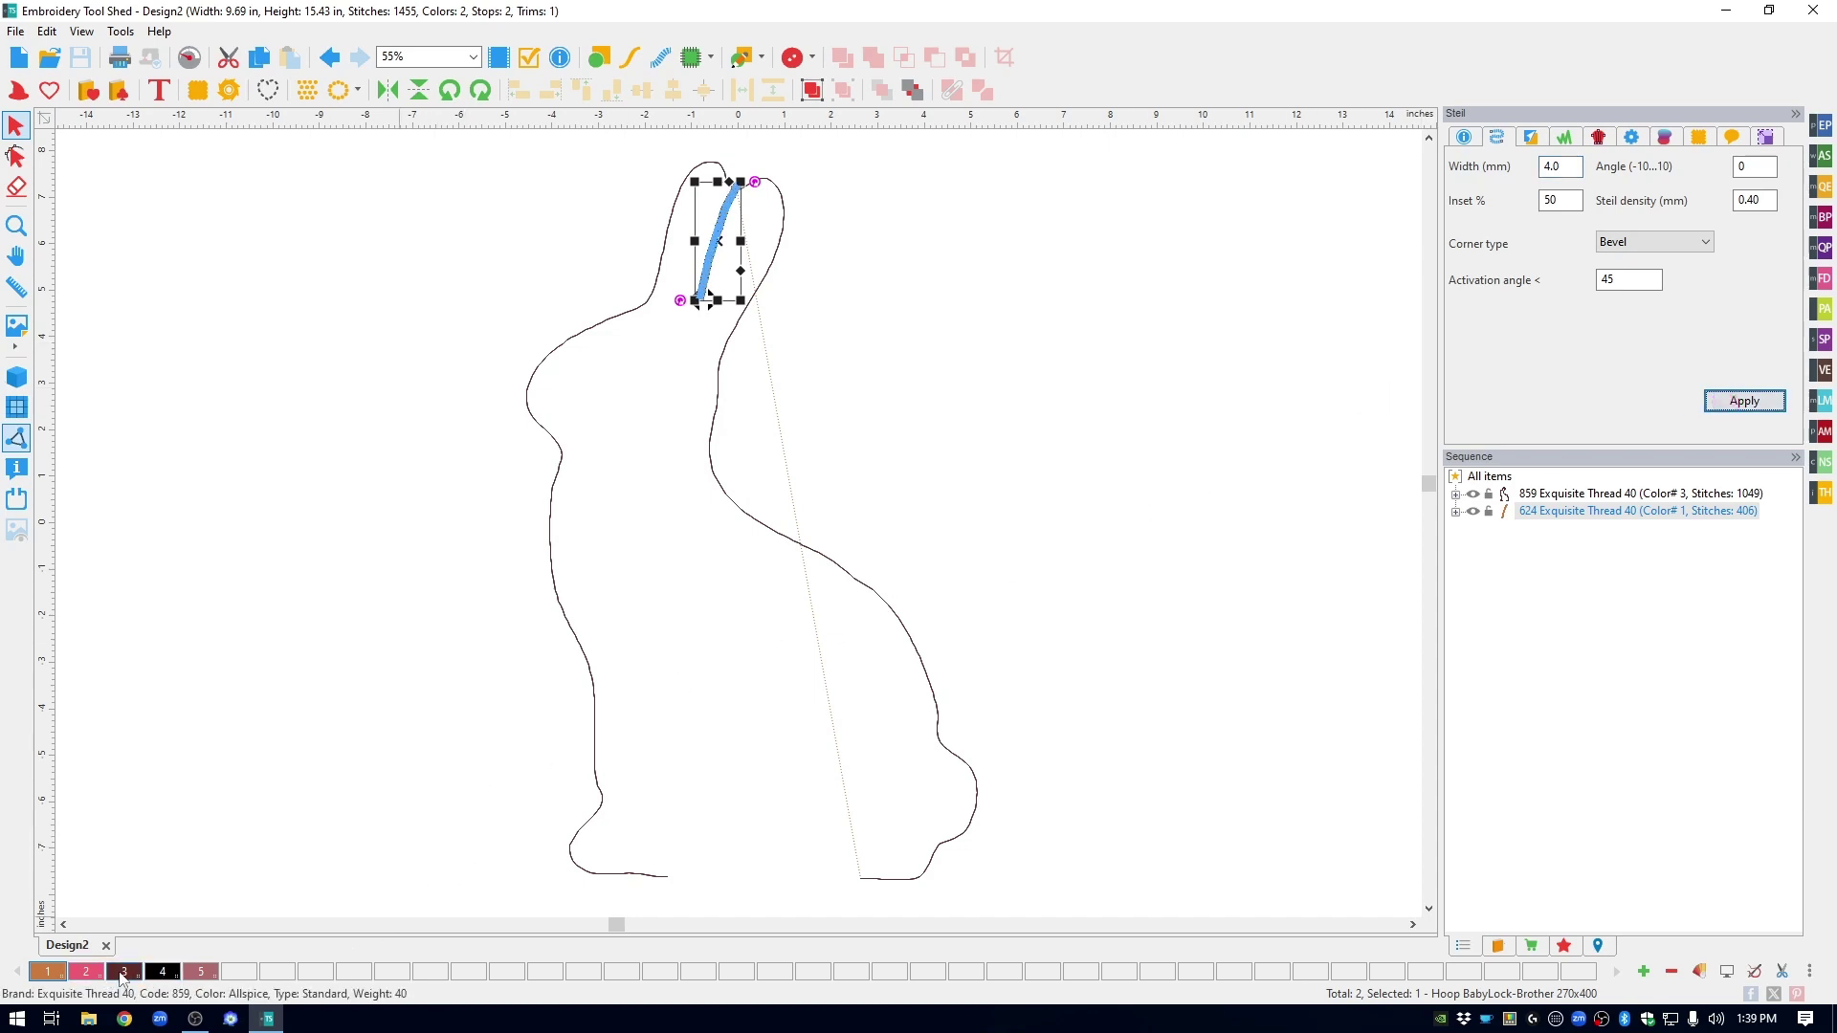
# Step: Assign thread color 1, 624 Exquisite Thread 40, to the Steil line between the bunny's ears
pyautogui.click(46, 972)
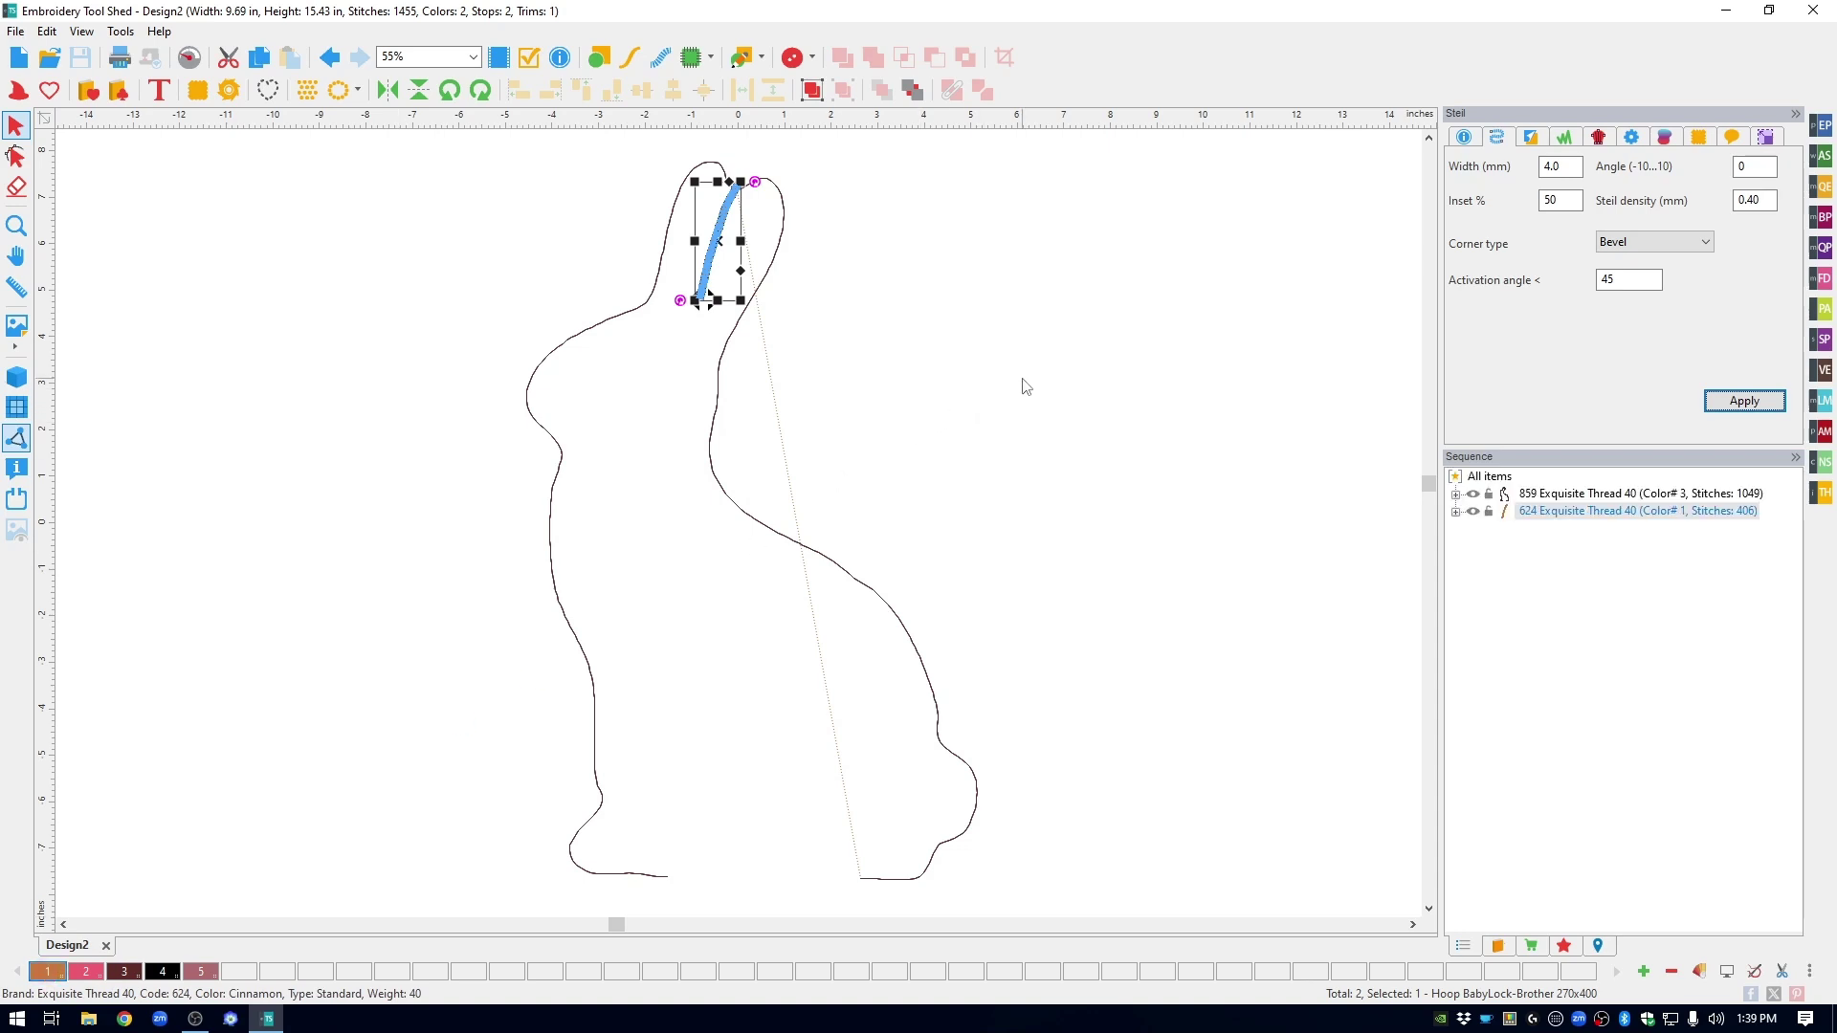
pyautogui.click(936, 335)
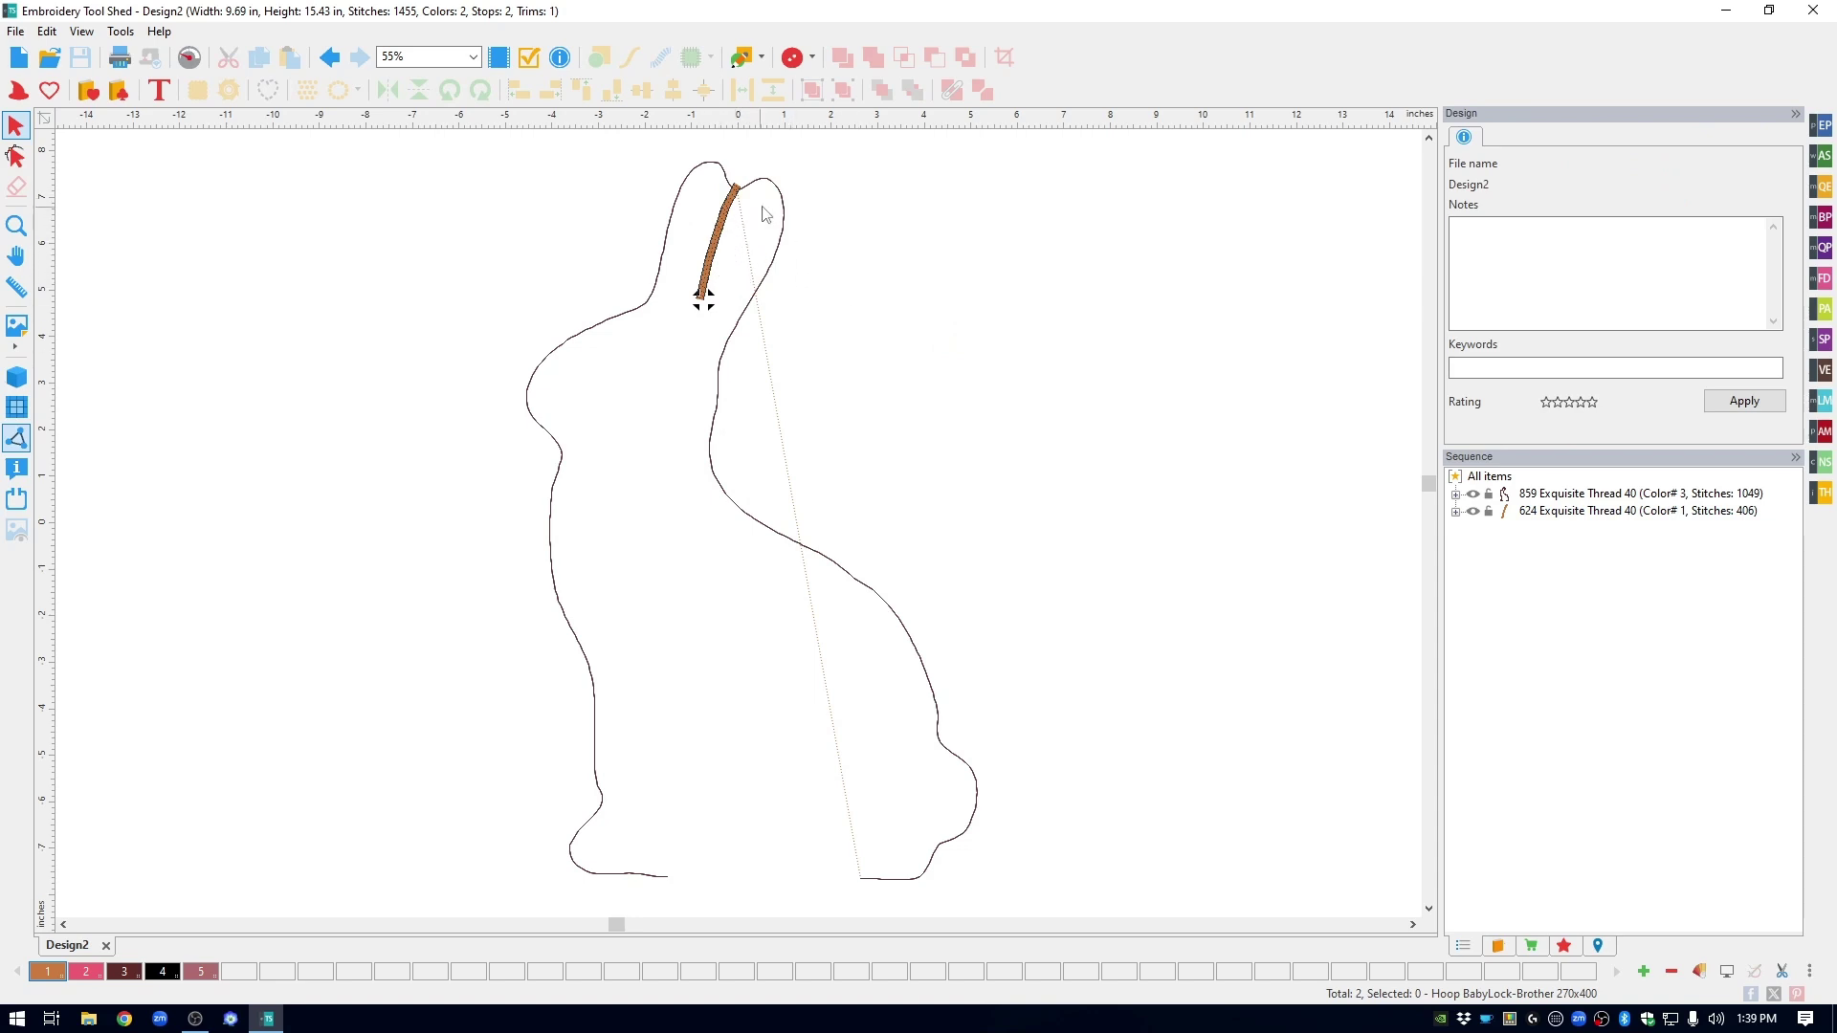
# Step: Draw an artwork ellipse about 1 in wide and 3.2 in tall, and shorten and slant it to fit inside the bunny's right-hand ear
pyautogui.click(766, 55)
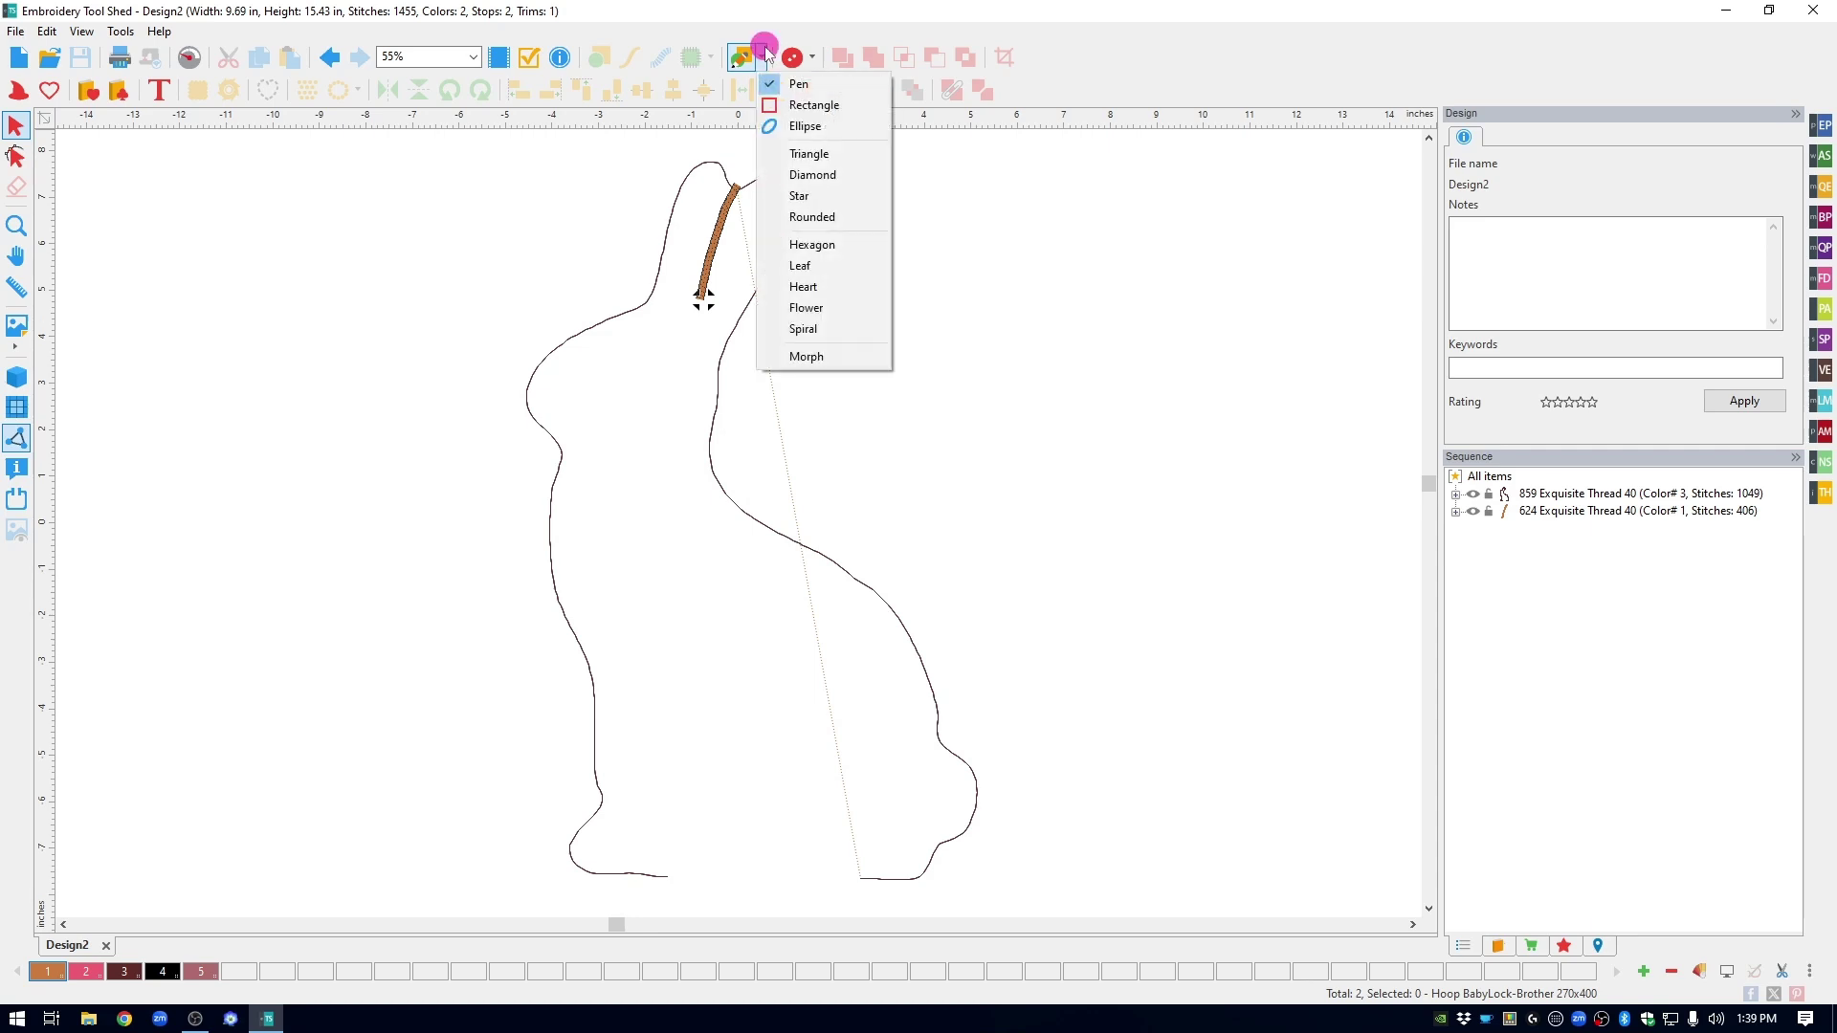
pyautogui.click(841, 127)
pyautogui.moveTo(849, 205); pyautogui.dragTo(894, 346)
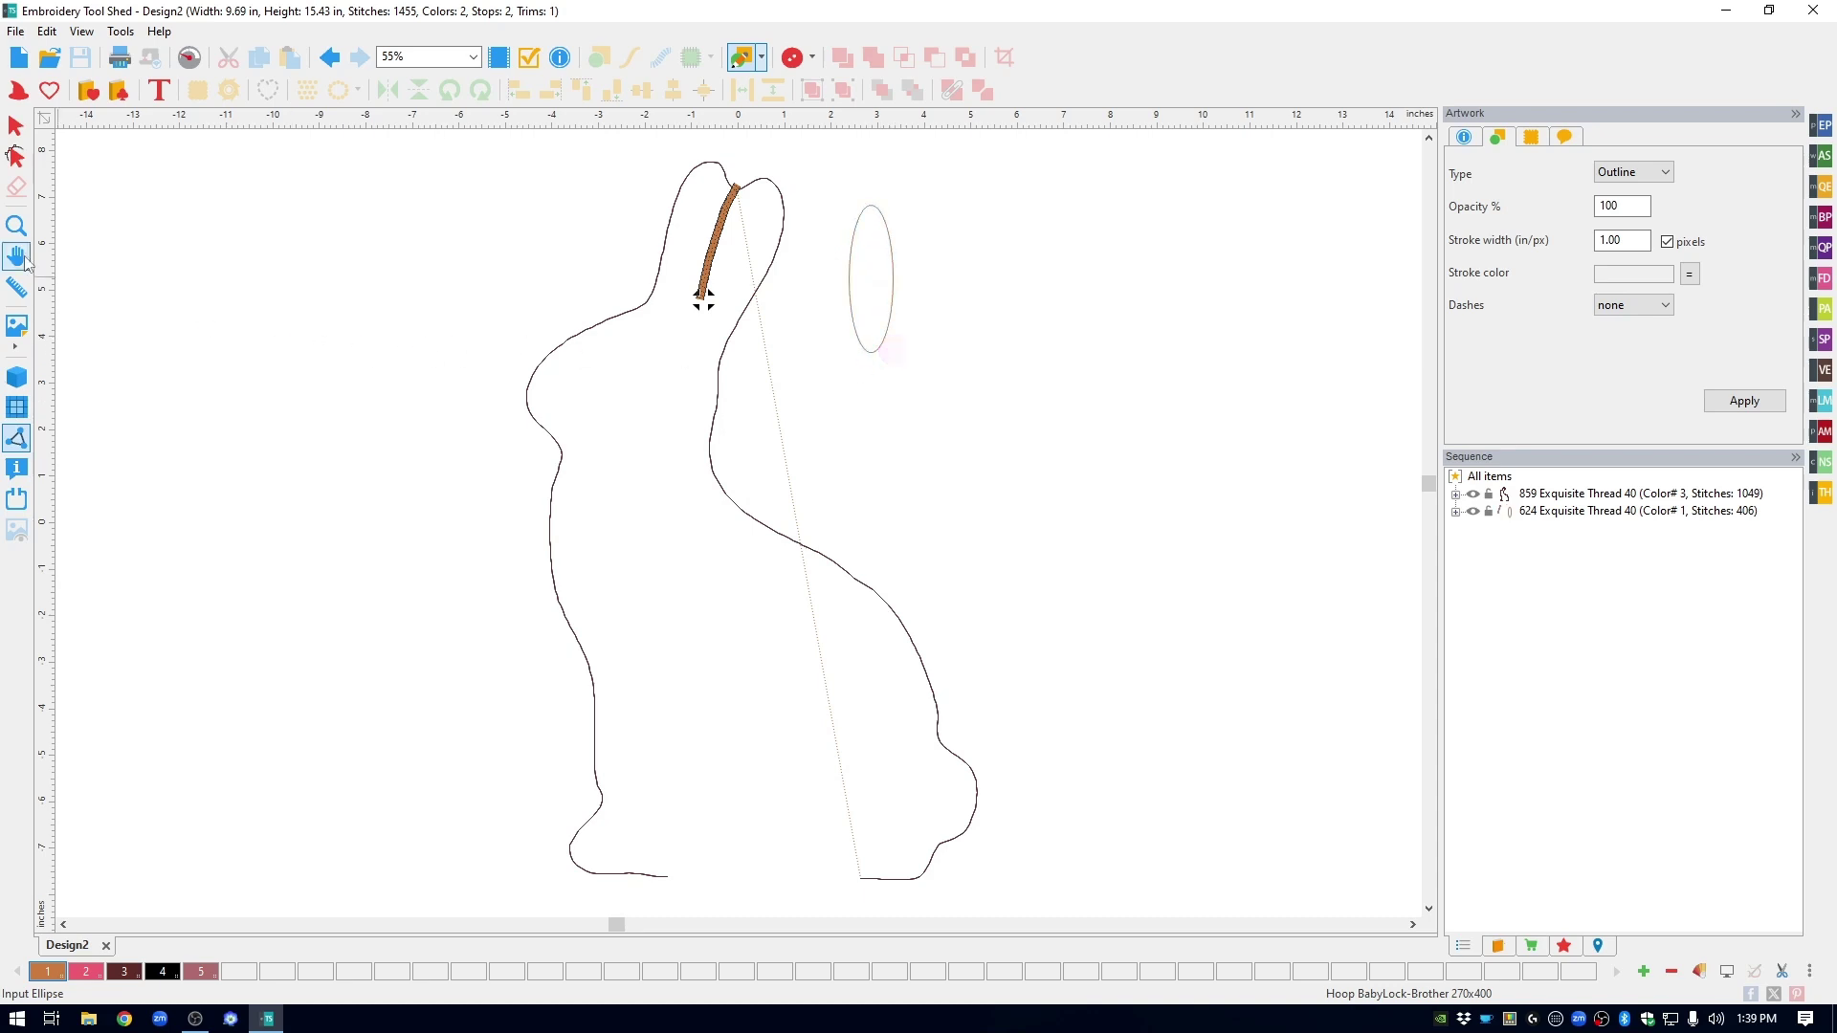
pyautogui.click(16, 122)
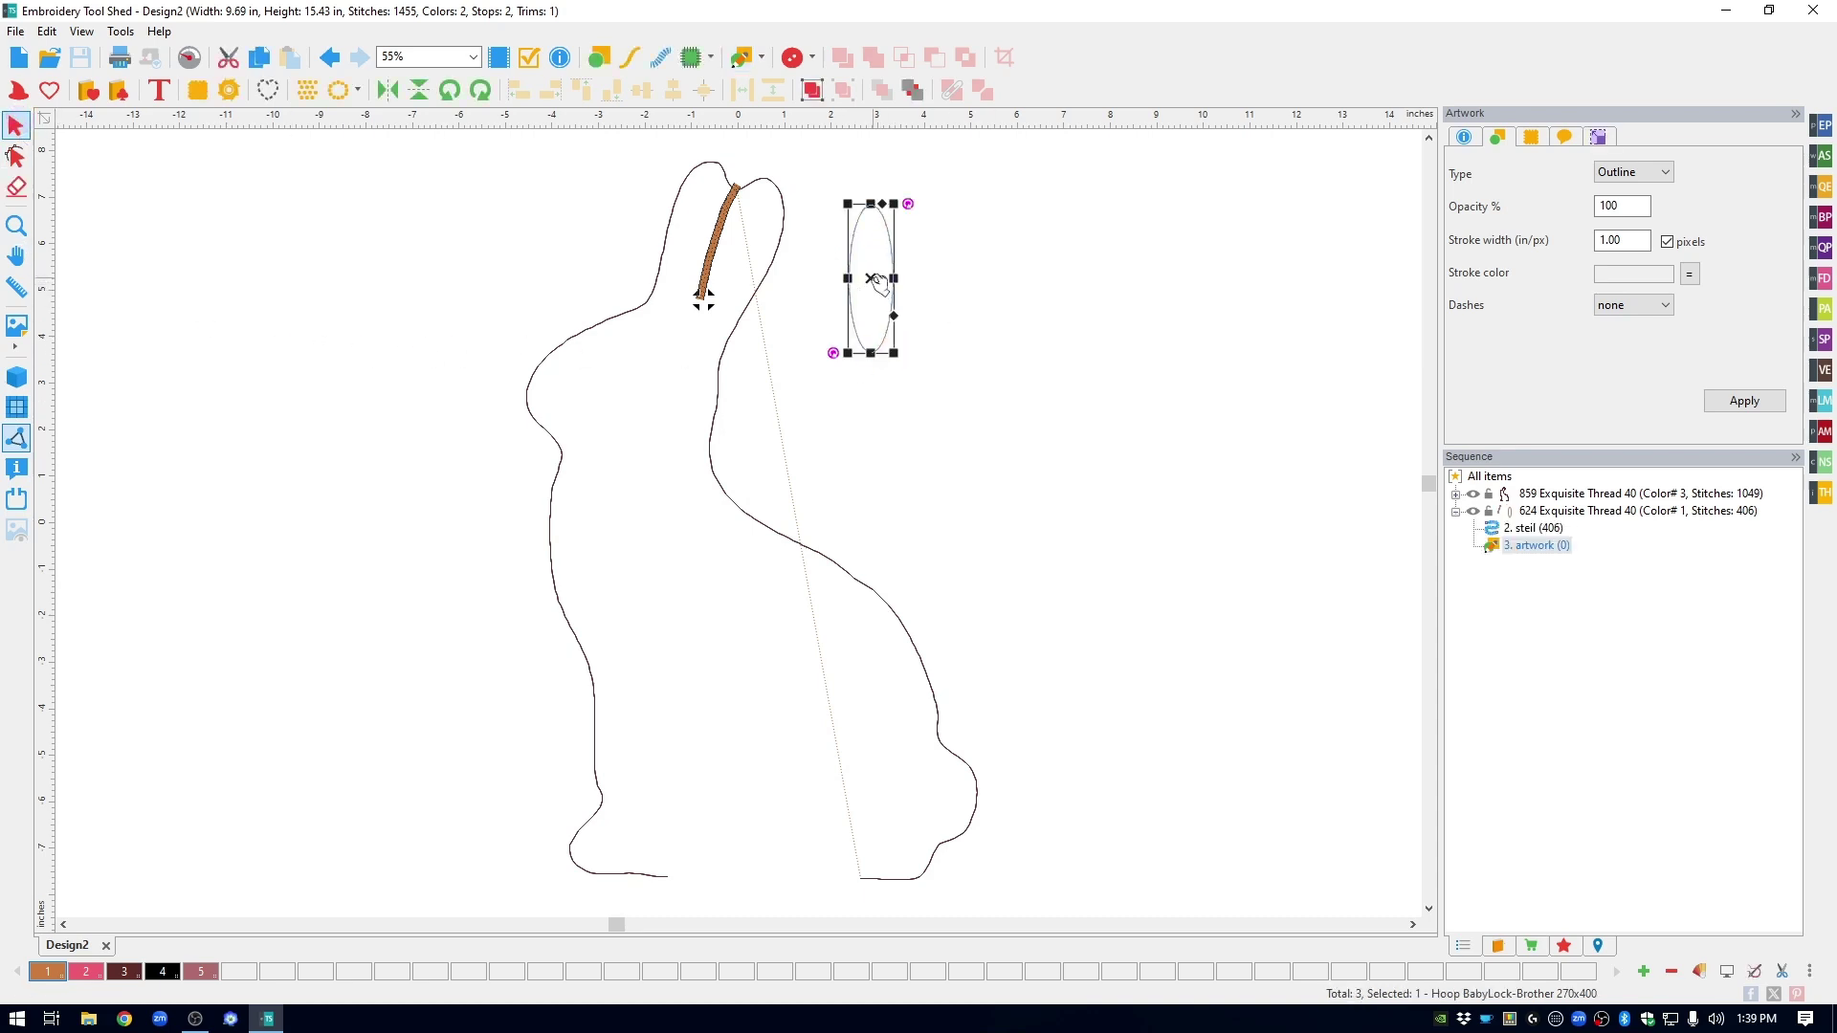
pyautogui.moveTo(879, 282); pyautogui.dragTo(750, 262)
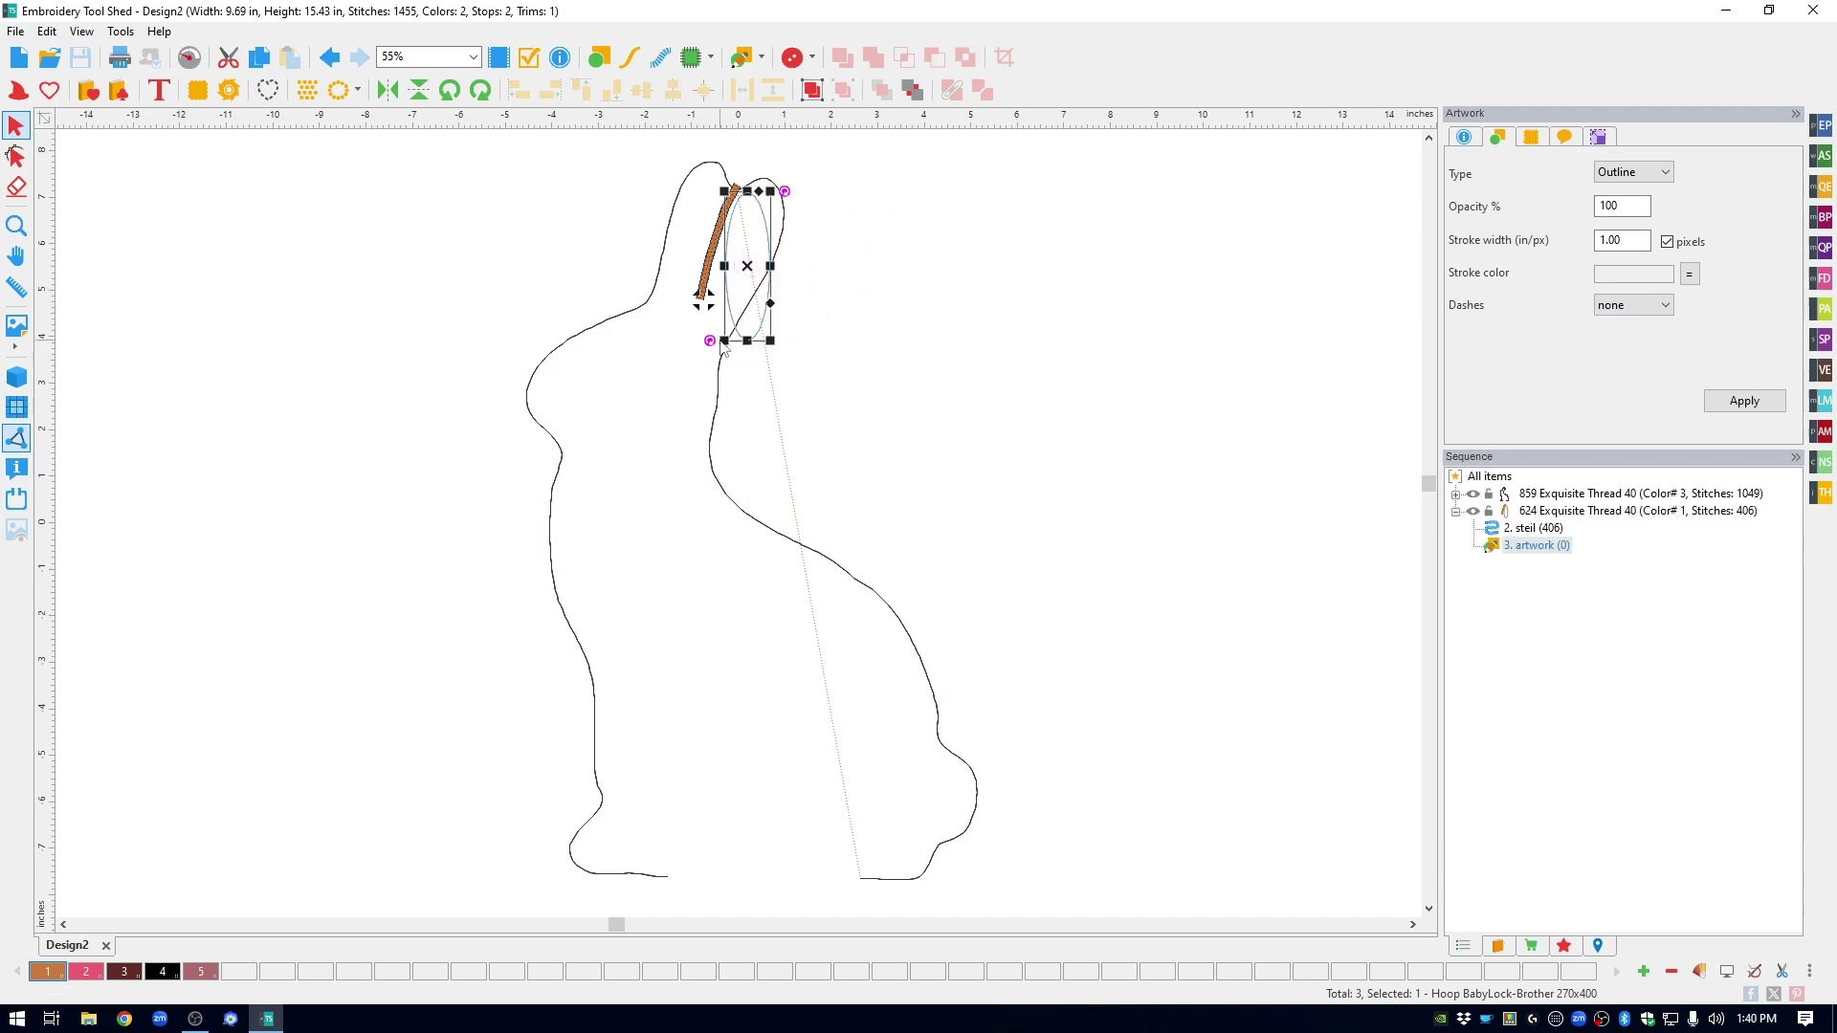
pyautogui.moveTo(713, 341)
pyautogui.mouseDown()
pyautogui.moveTo(669, 315)
pyautogui.moveTo(717, 309)
pyautogui.moveTo(756, 251)
pyautogui.moveTo(698, 303)
pyautogui.moveTo(745, 254)
pyautogui.mouseUp()
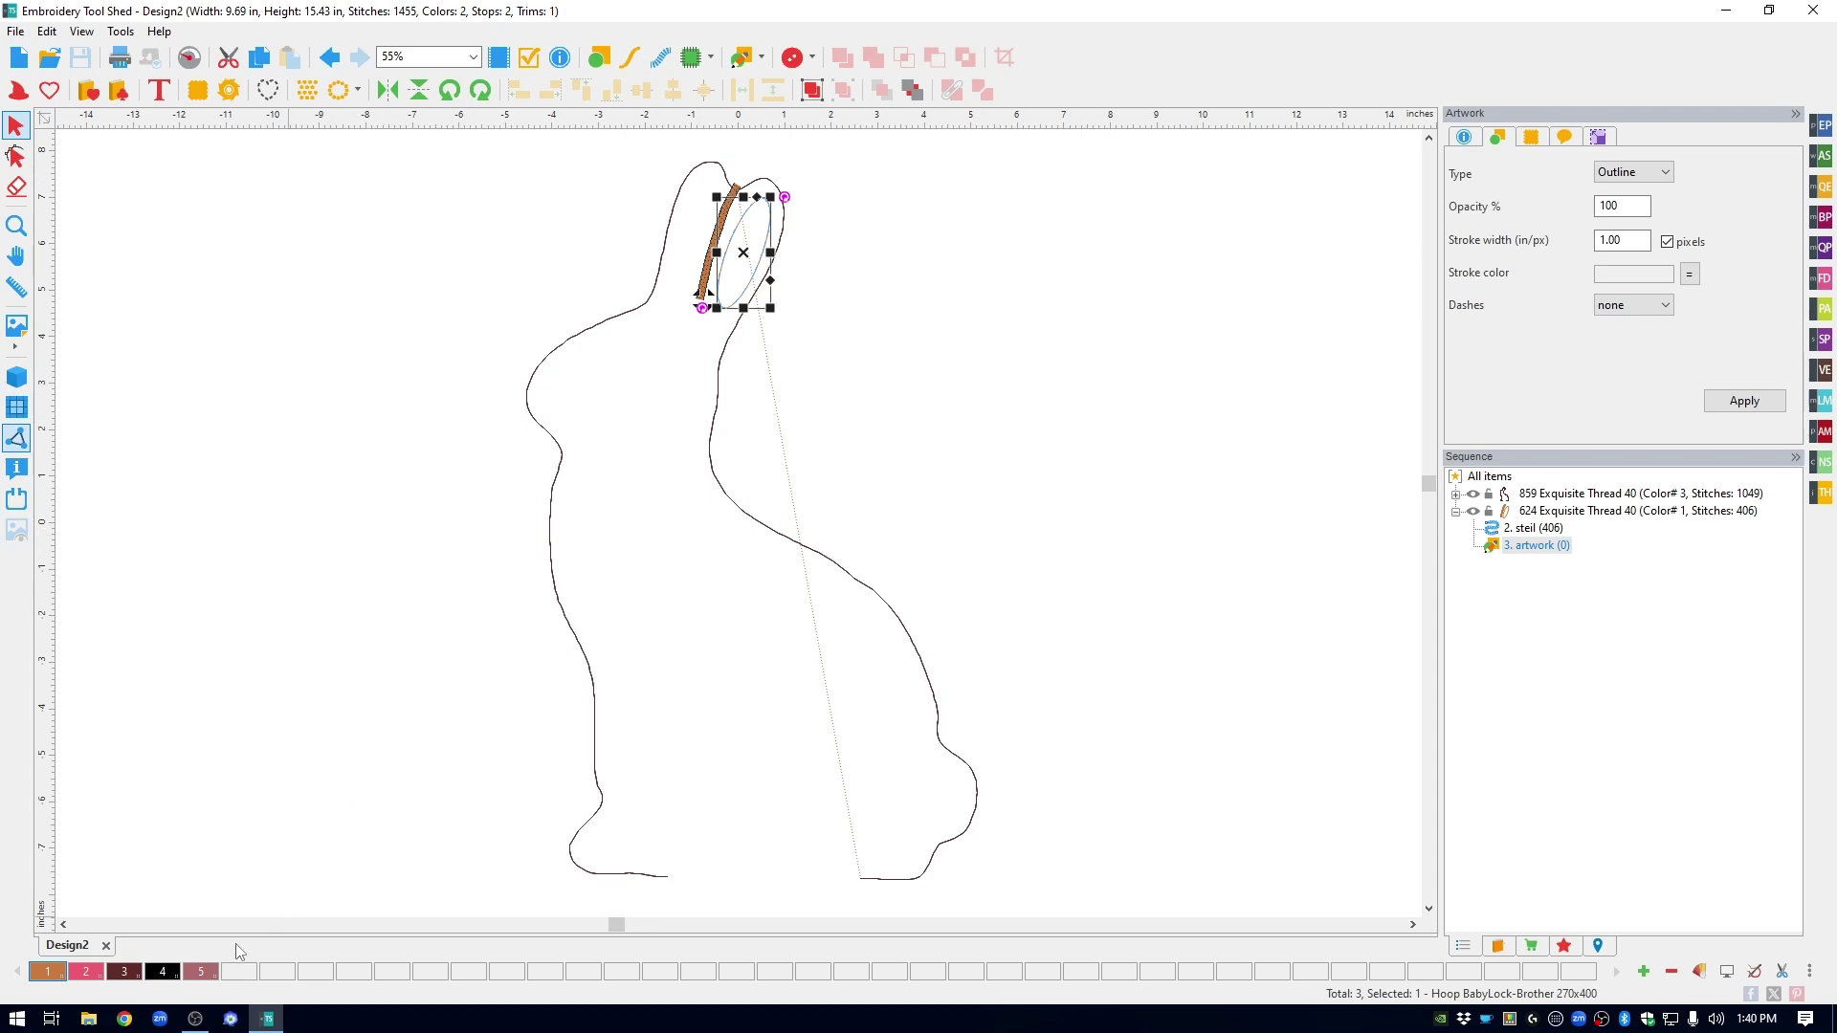
# Step: Assign thread color 2, 313 Exquisite Thread 40, to the ear ellipse and convert it to an applique
pyautogui.click(87, 973)
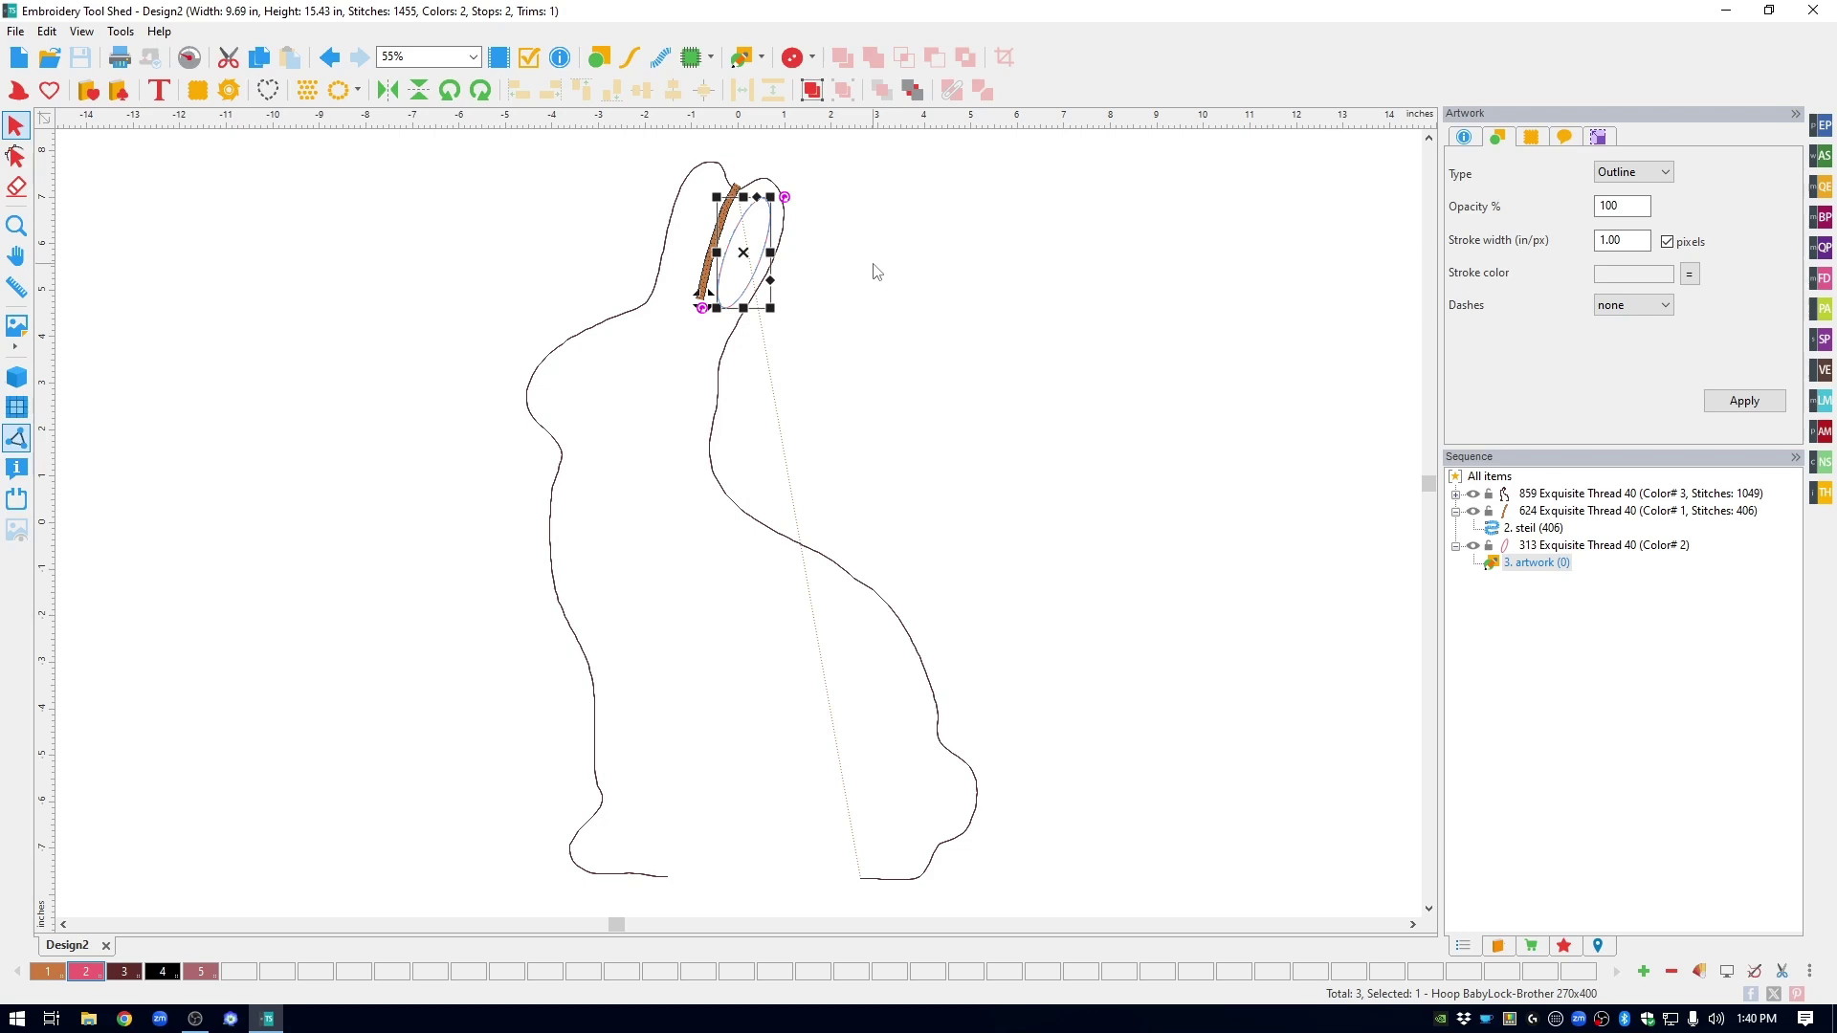
pyautogui.click(1595, 572)
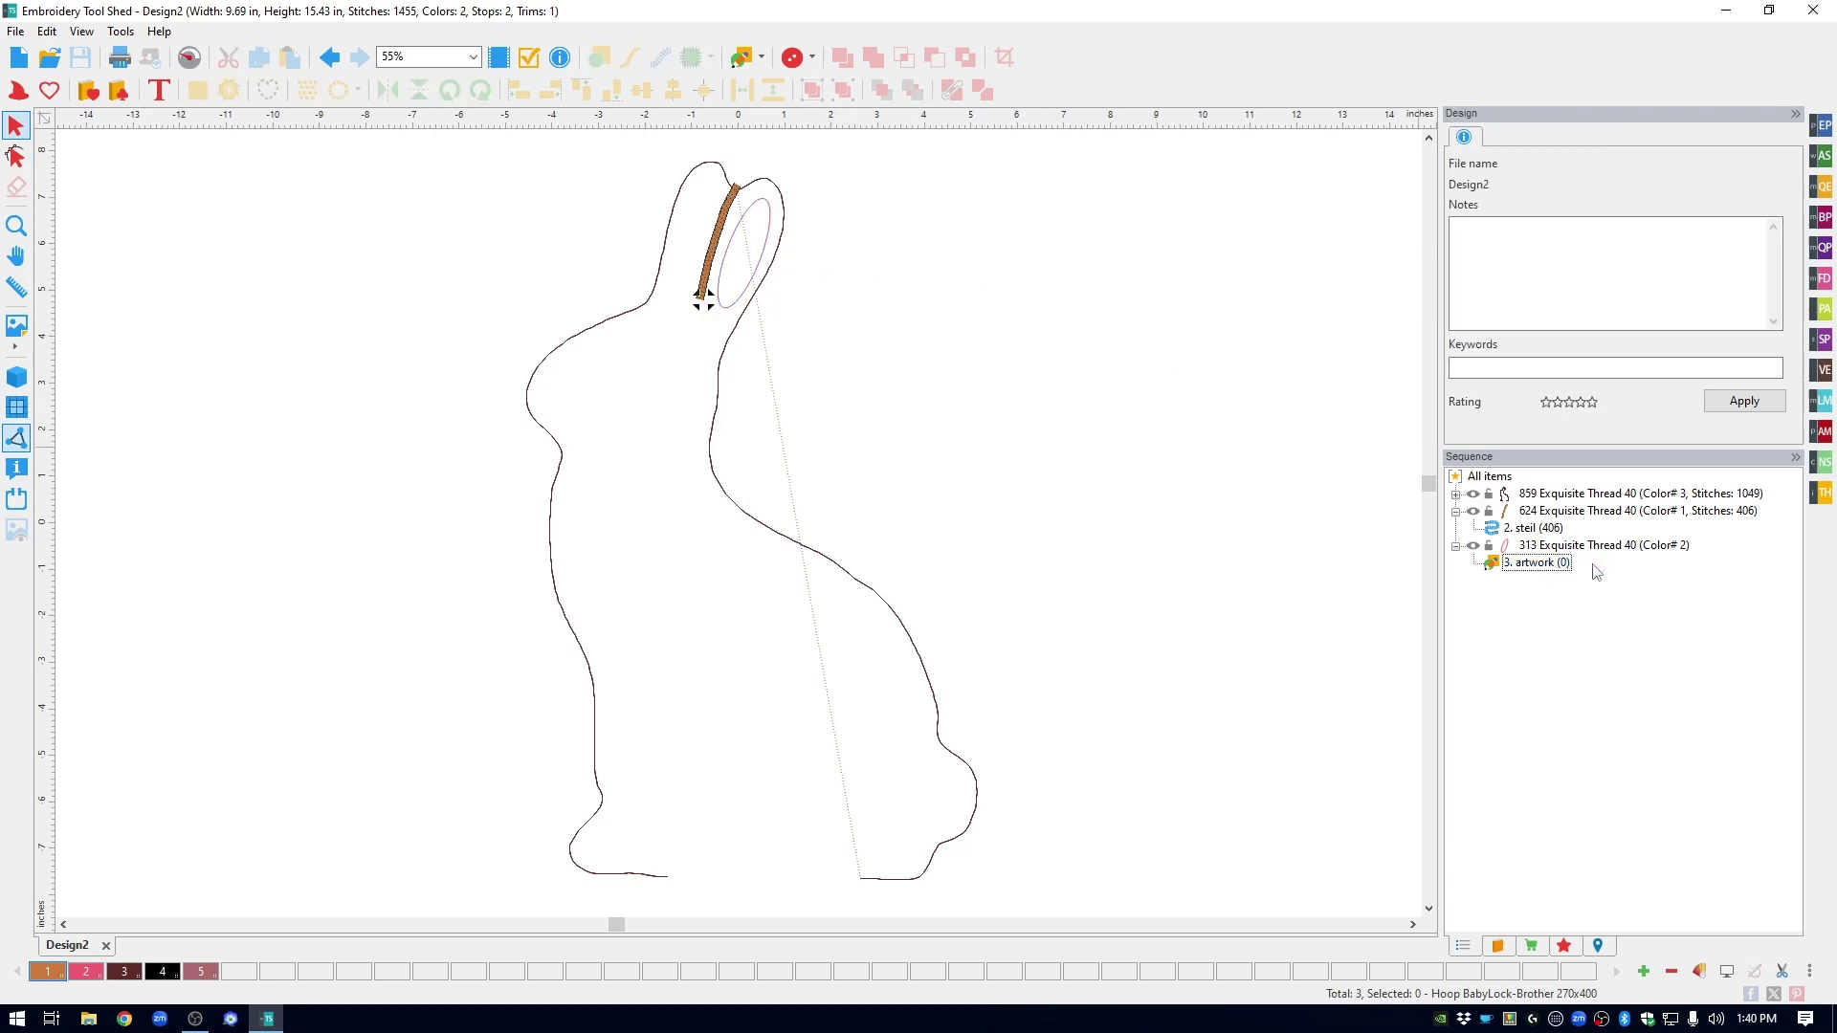
pyautogui.click(756, 280)
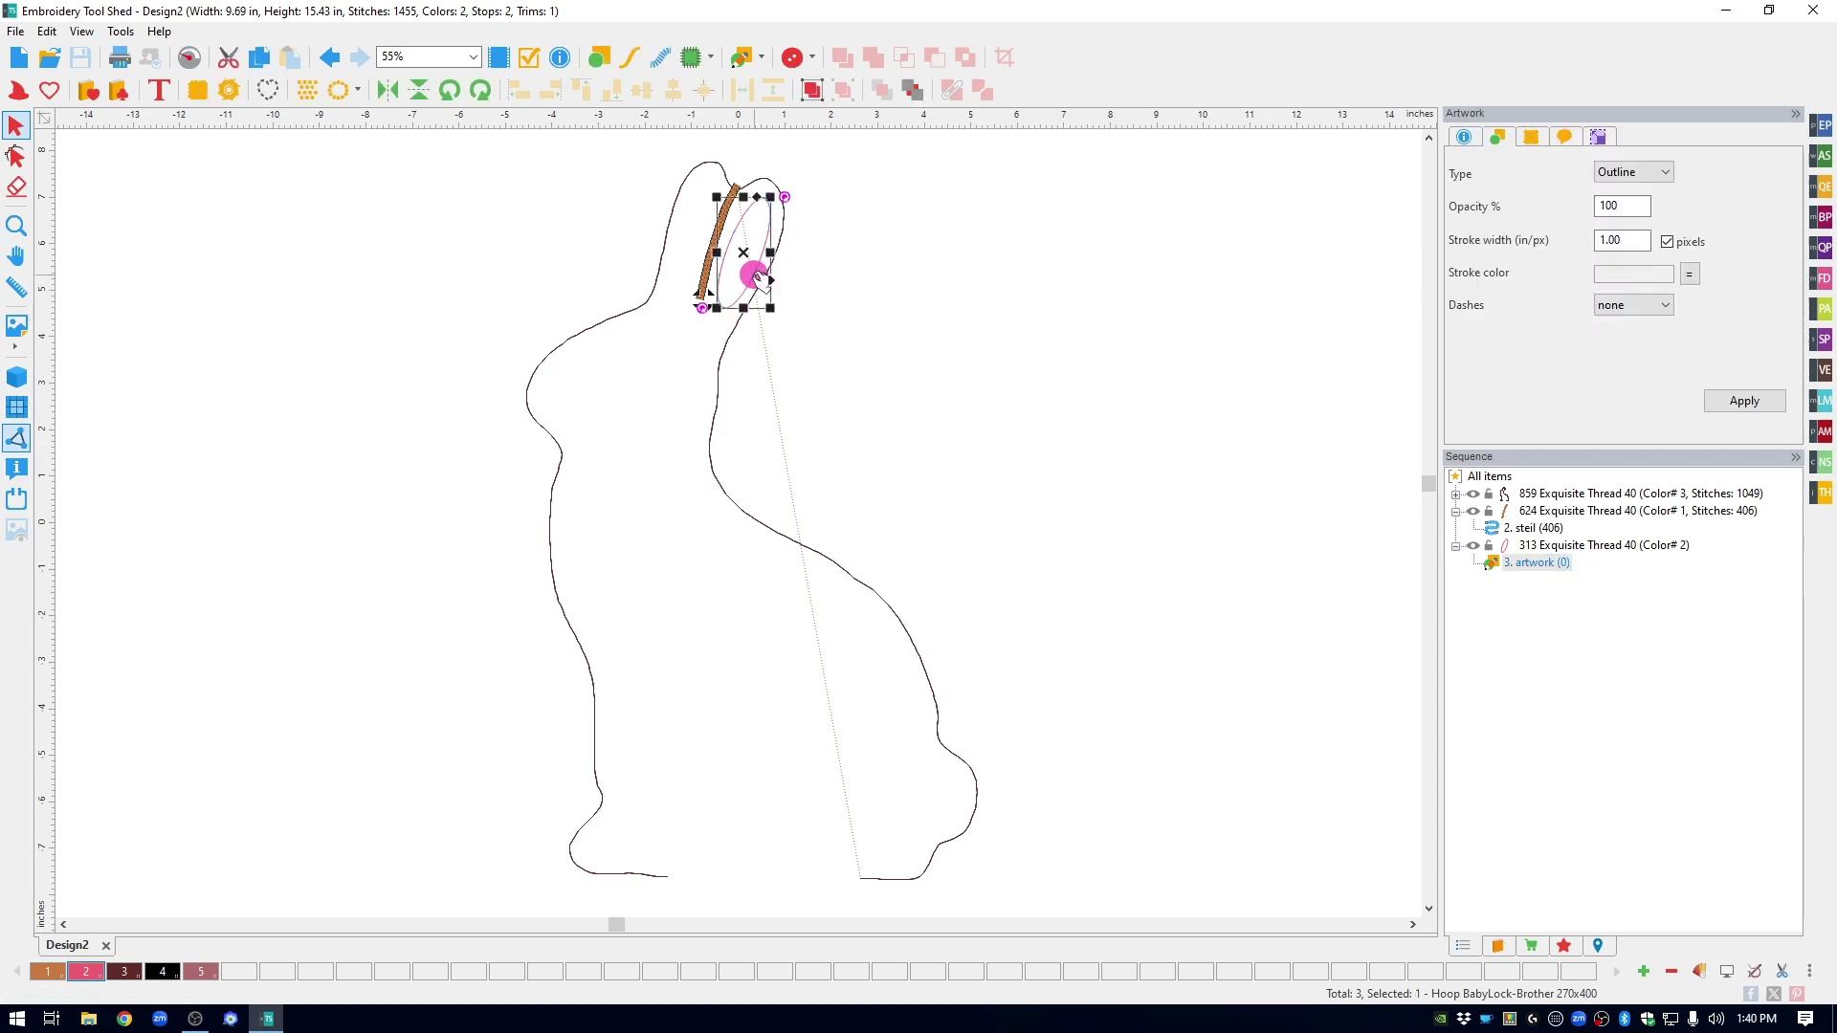
pyautogui.click(711, 62)
pyautogui.click(752, 85)
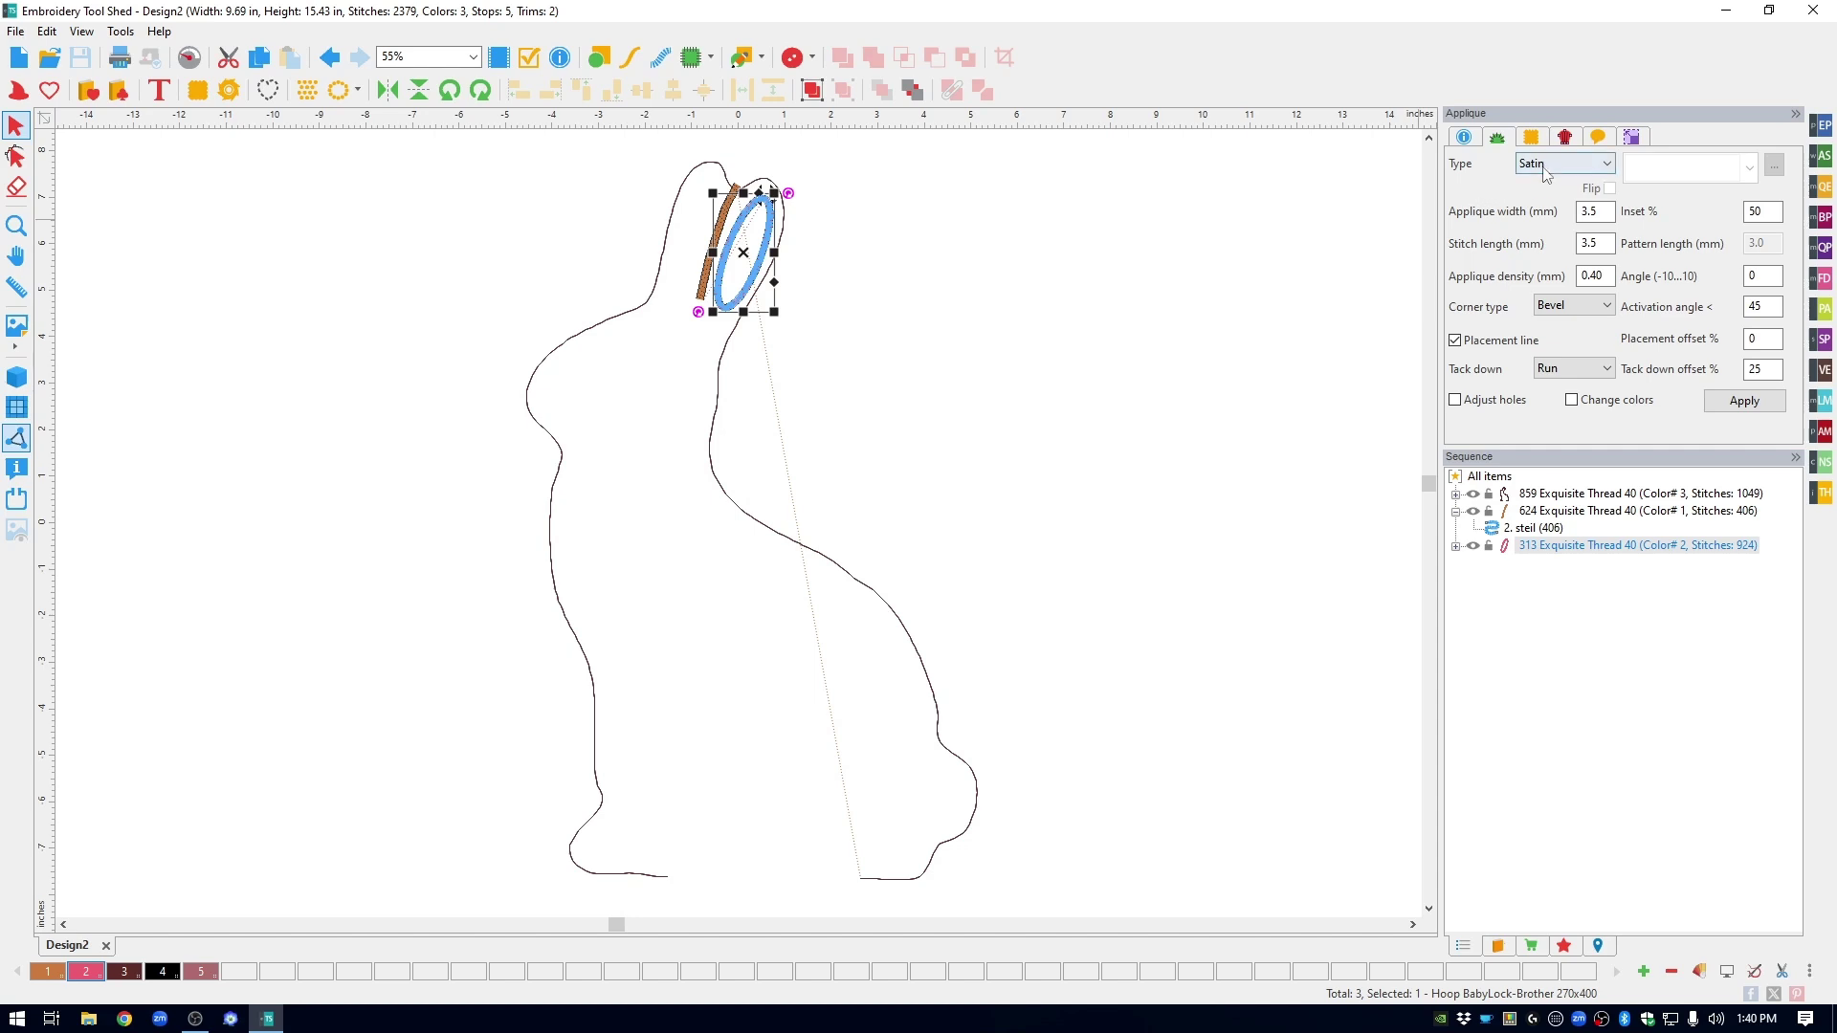
# Step: Set the ear applique's width to 4.0 mm and enable its Change colors option
pyautogui.click(1497, 162)
pyautogui.moveTo(1612, 212); pyautogui.dragTo(1561, 219)
pyautogui.write('4.')
pyautogui.click(1572, 401)
pyautogui.click(1739, 403)
pyautogui.click(1143, 373)
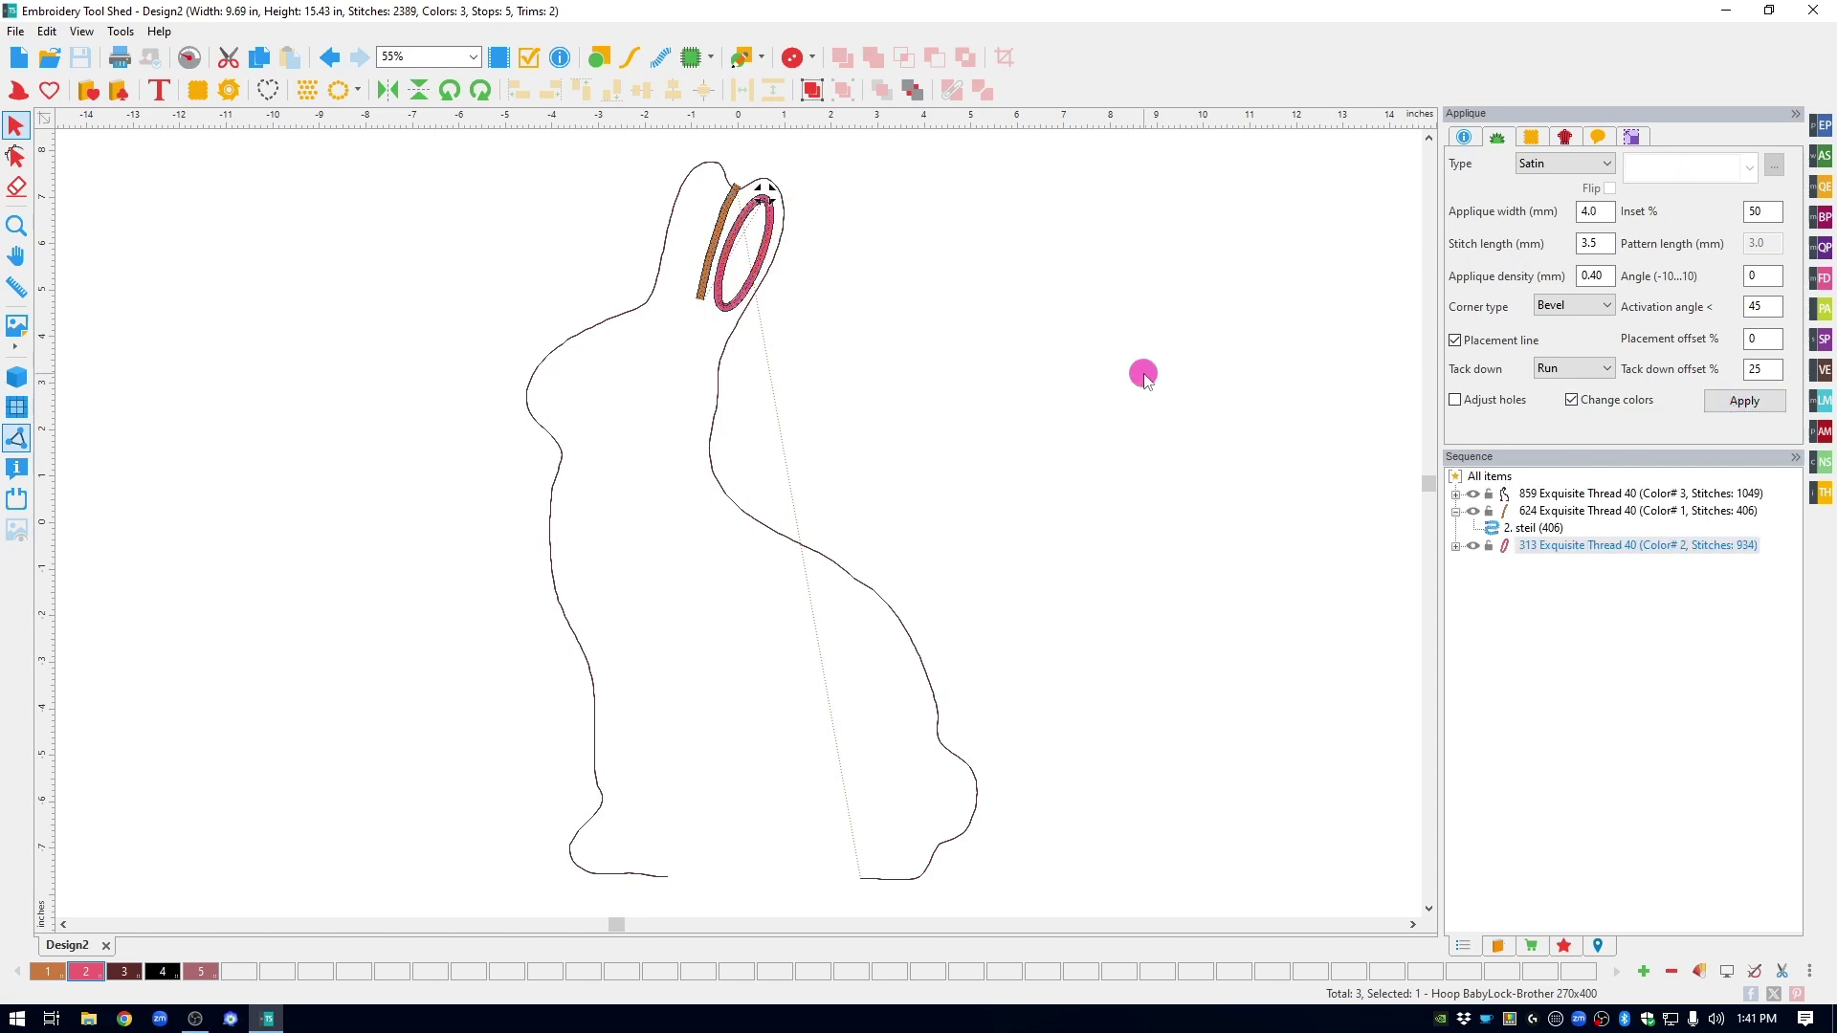
# Step: Shorten the ear applique slightly and shift it about 0.08 in toward the Steil line to sit inside the ear
pyautogui.click(720, 316)
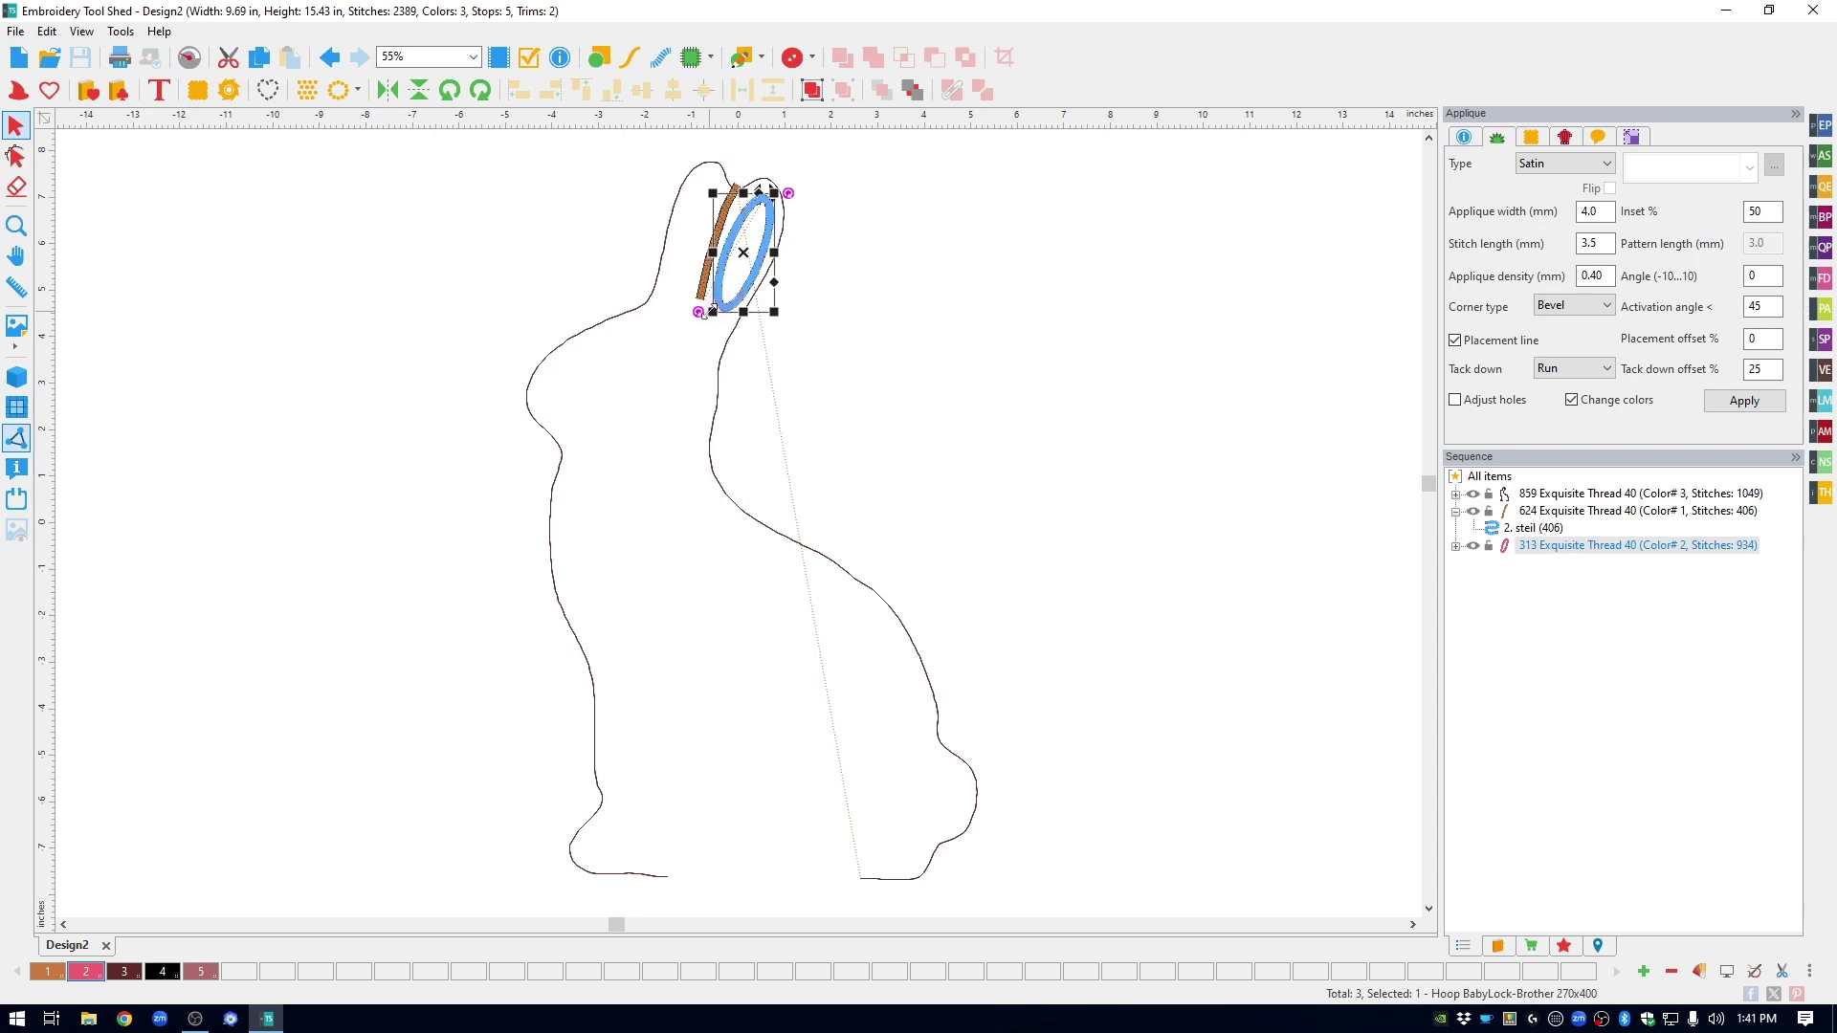
pyautogui.moveTo(718, 312); pyautogui.dragTo(716, 307)
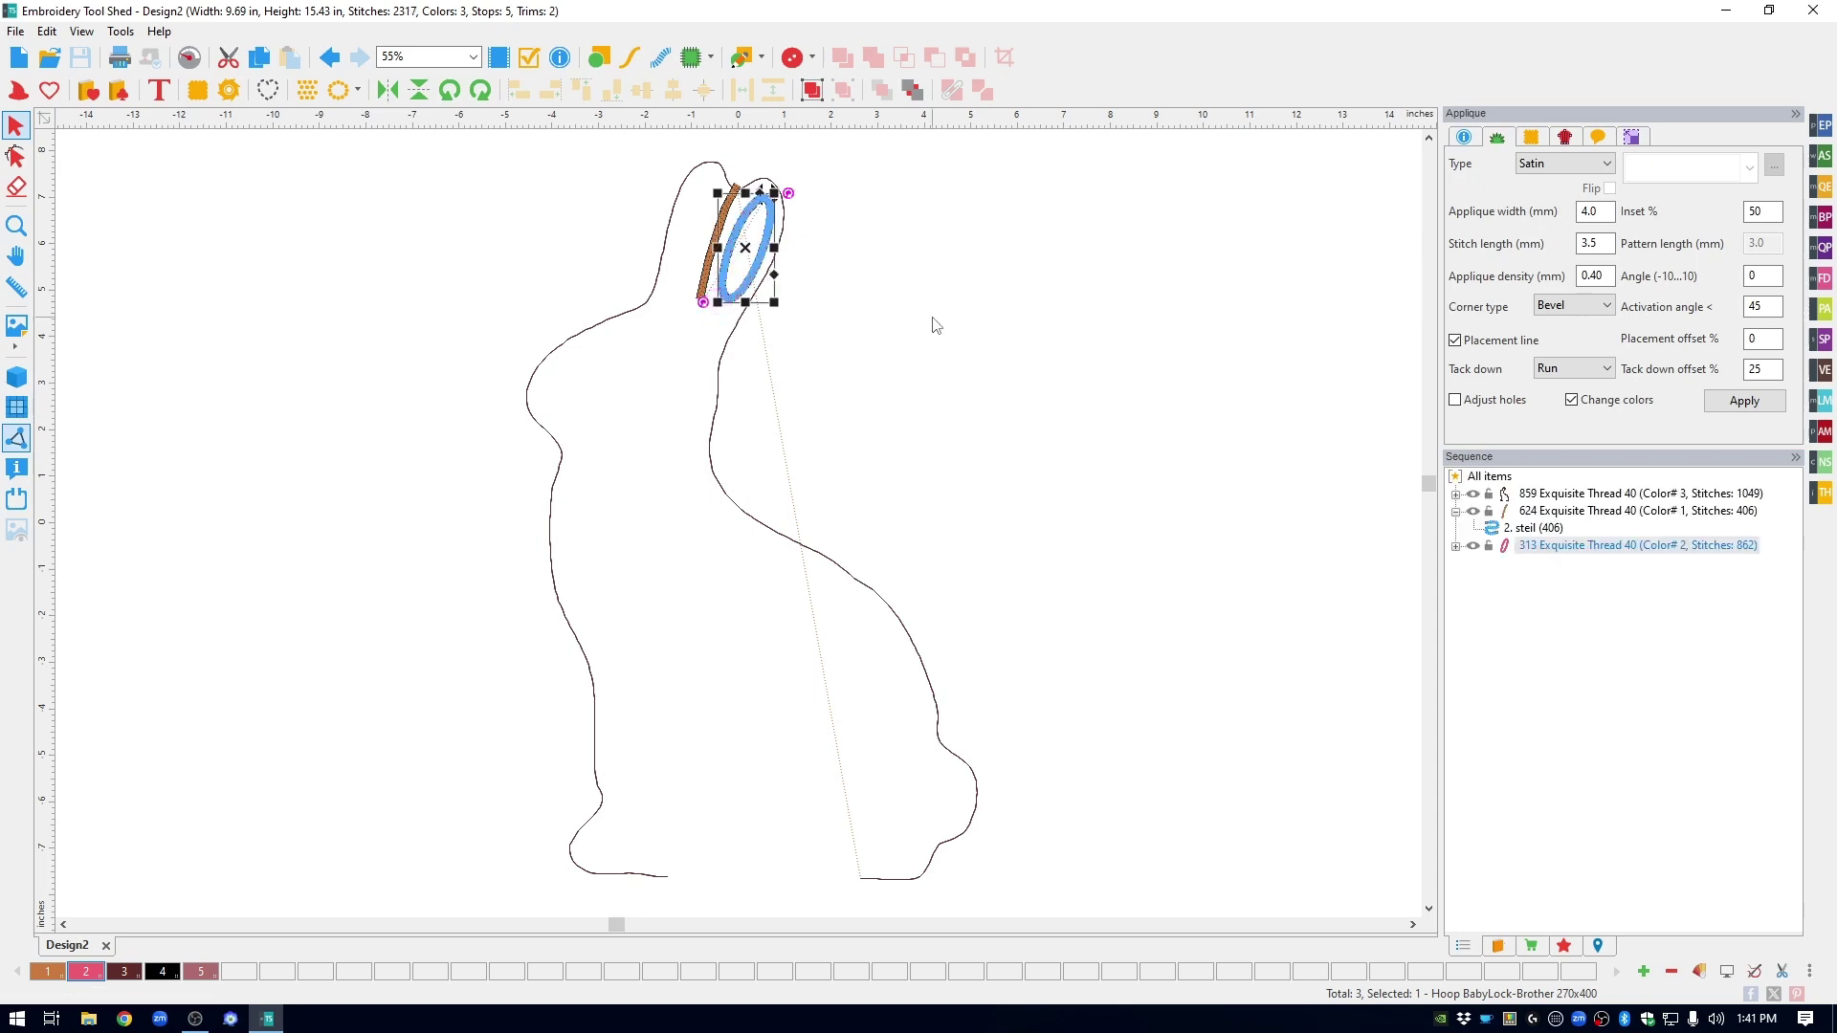
pyautogui.click(932, 318)
pyautogui.click(743, 248)
pyautogui.moveTo(746, 253); pyautogui.dragTo(744, 255)
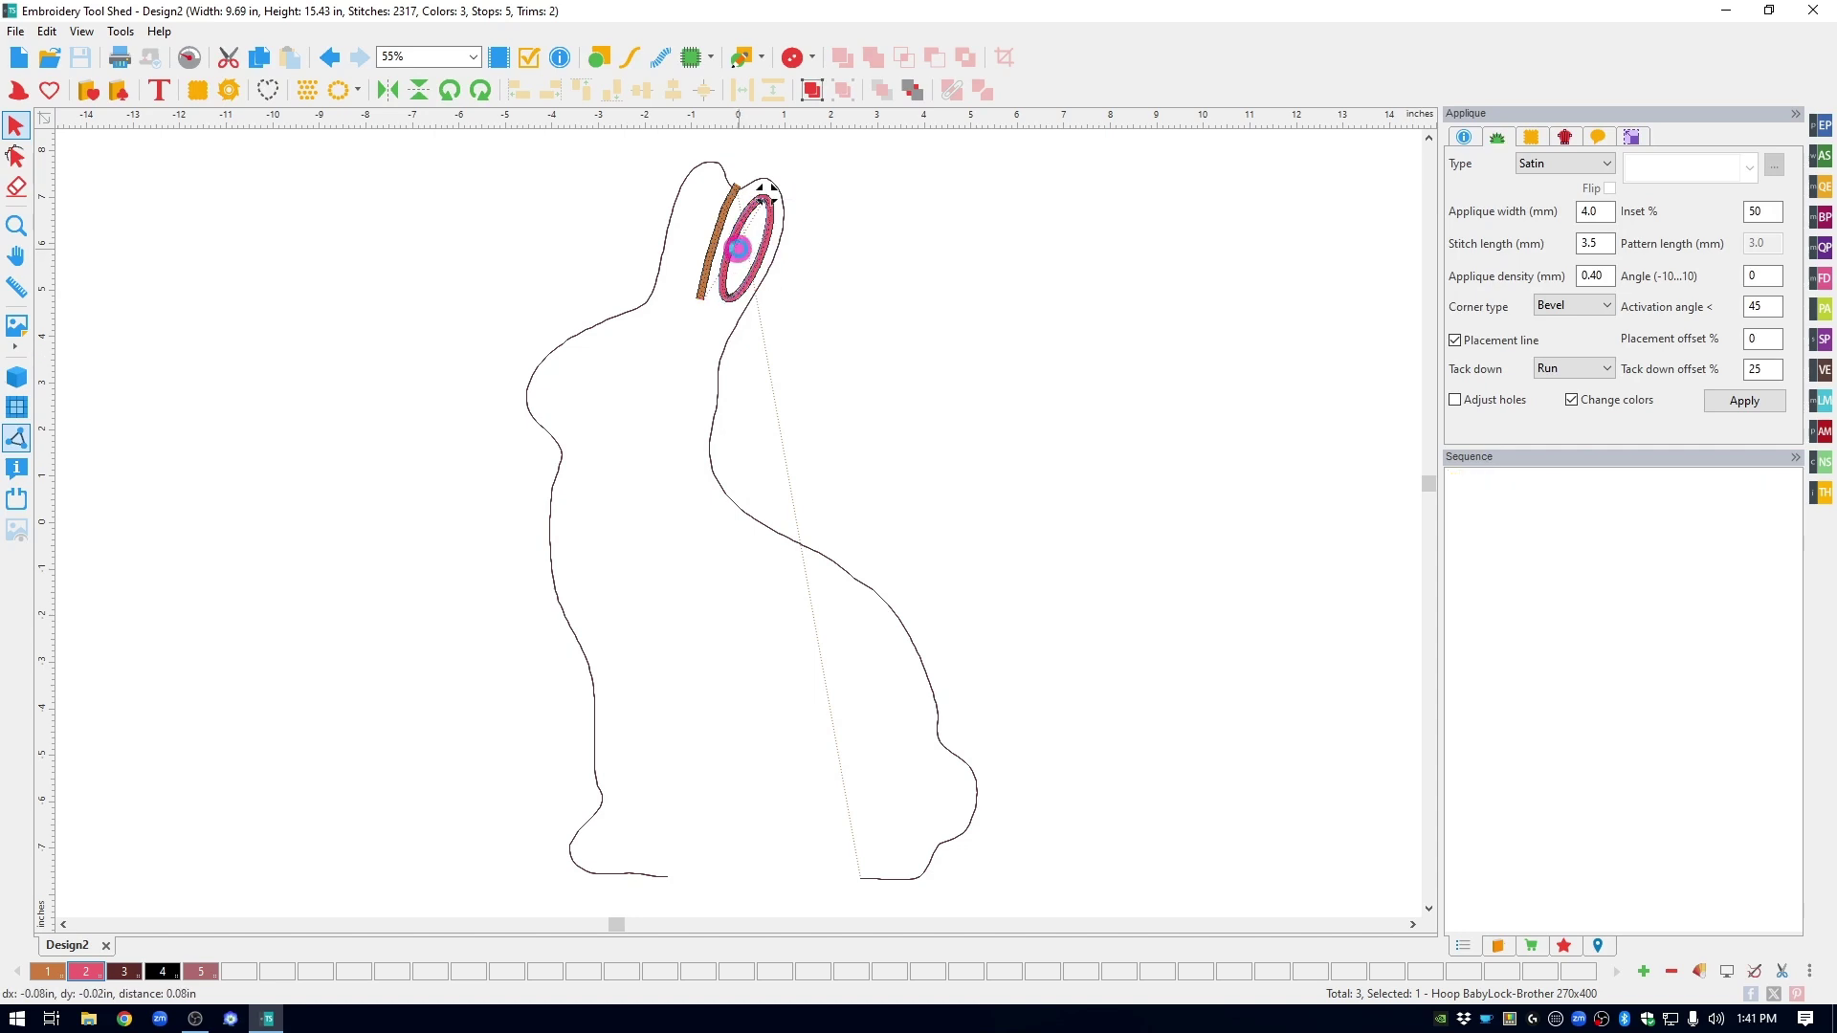
pyautogui.click(620, 352)
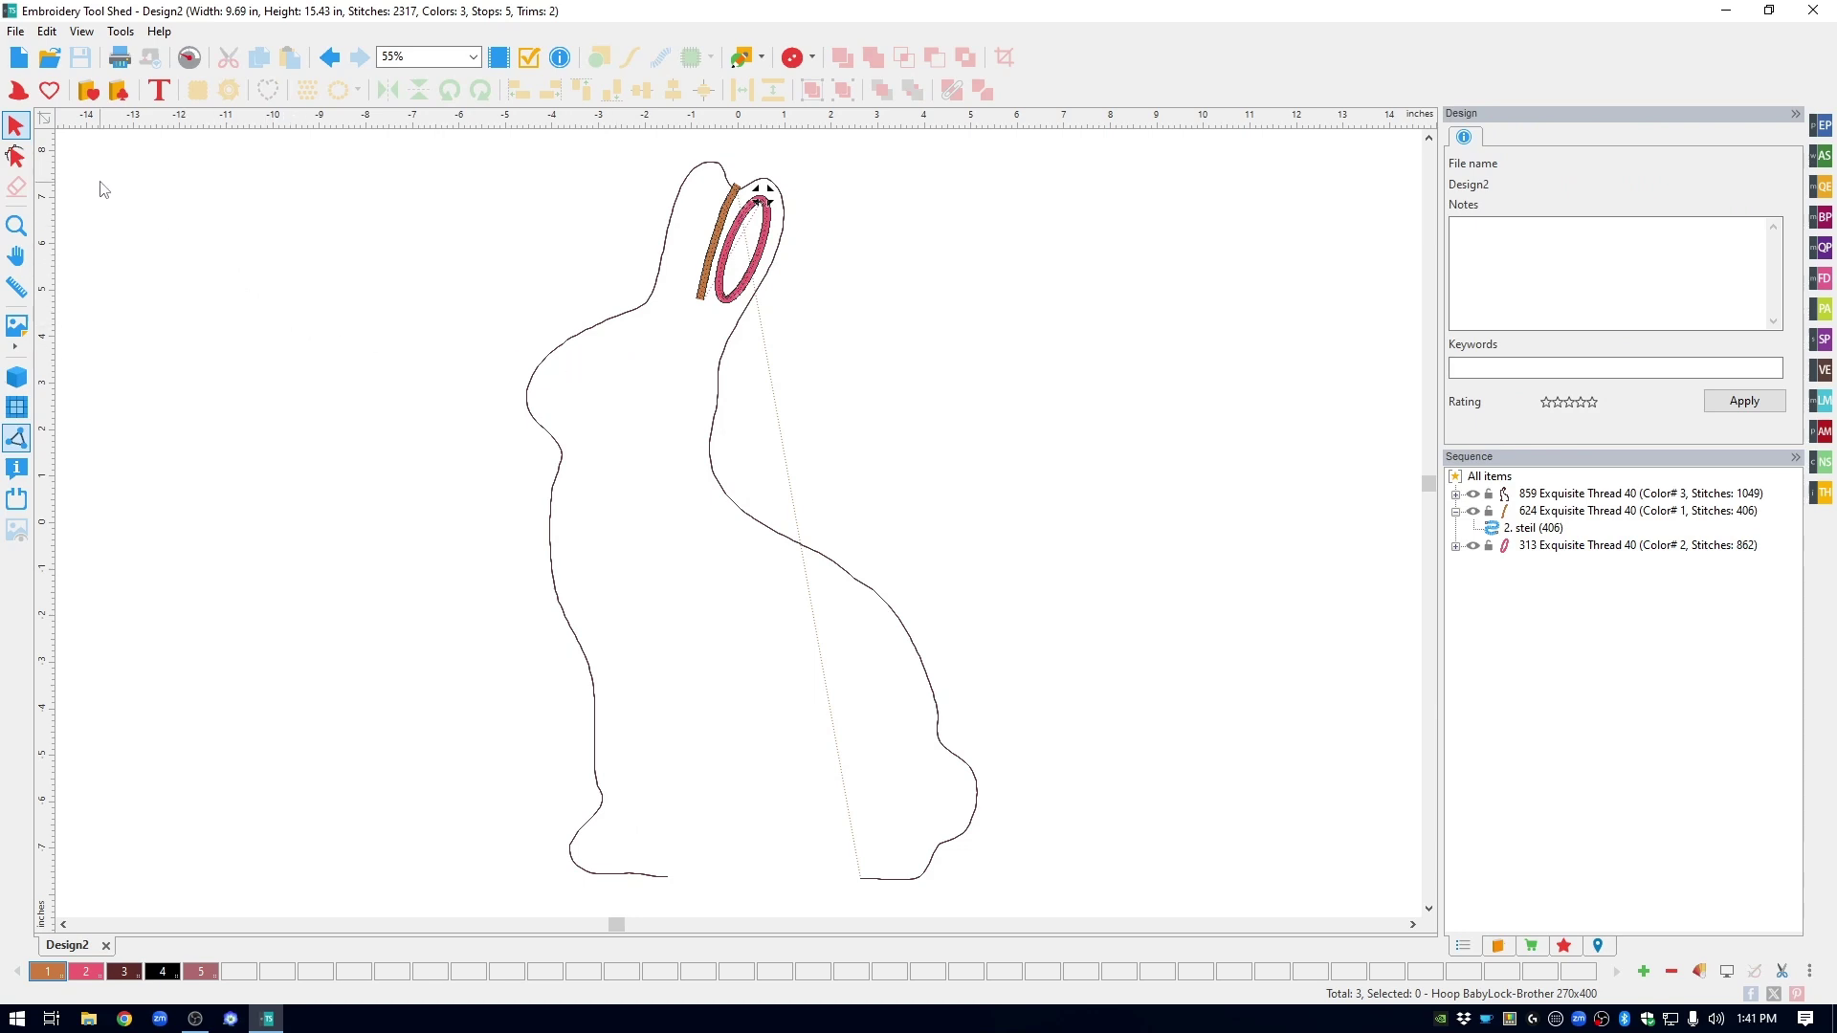
# Step: Insert the BirdStump design from the Birds Bees Butterflies category of the design catalog
pyautogui.click(89, 92)
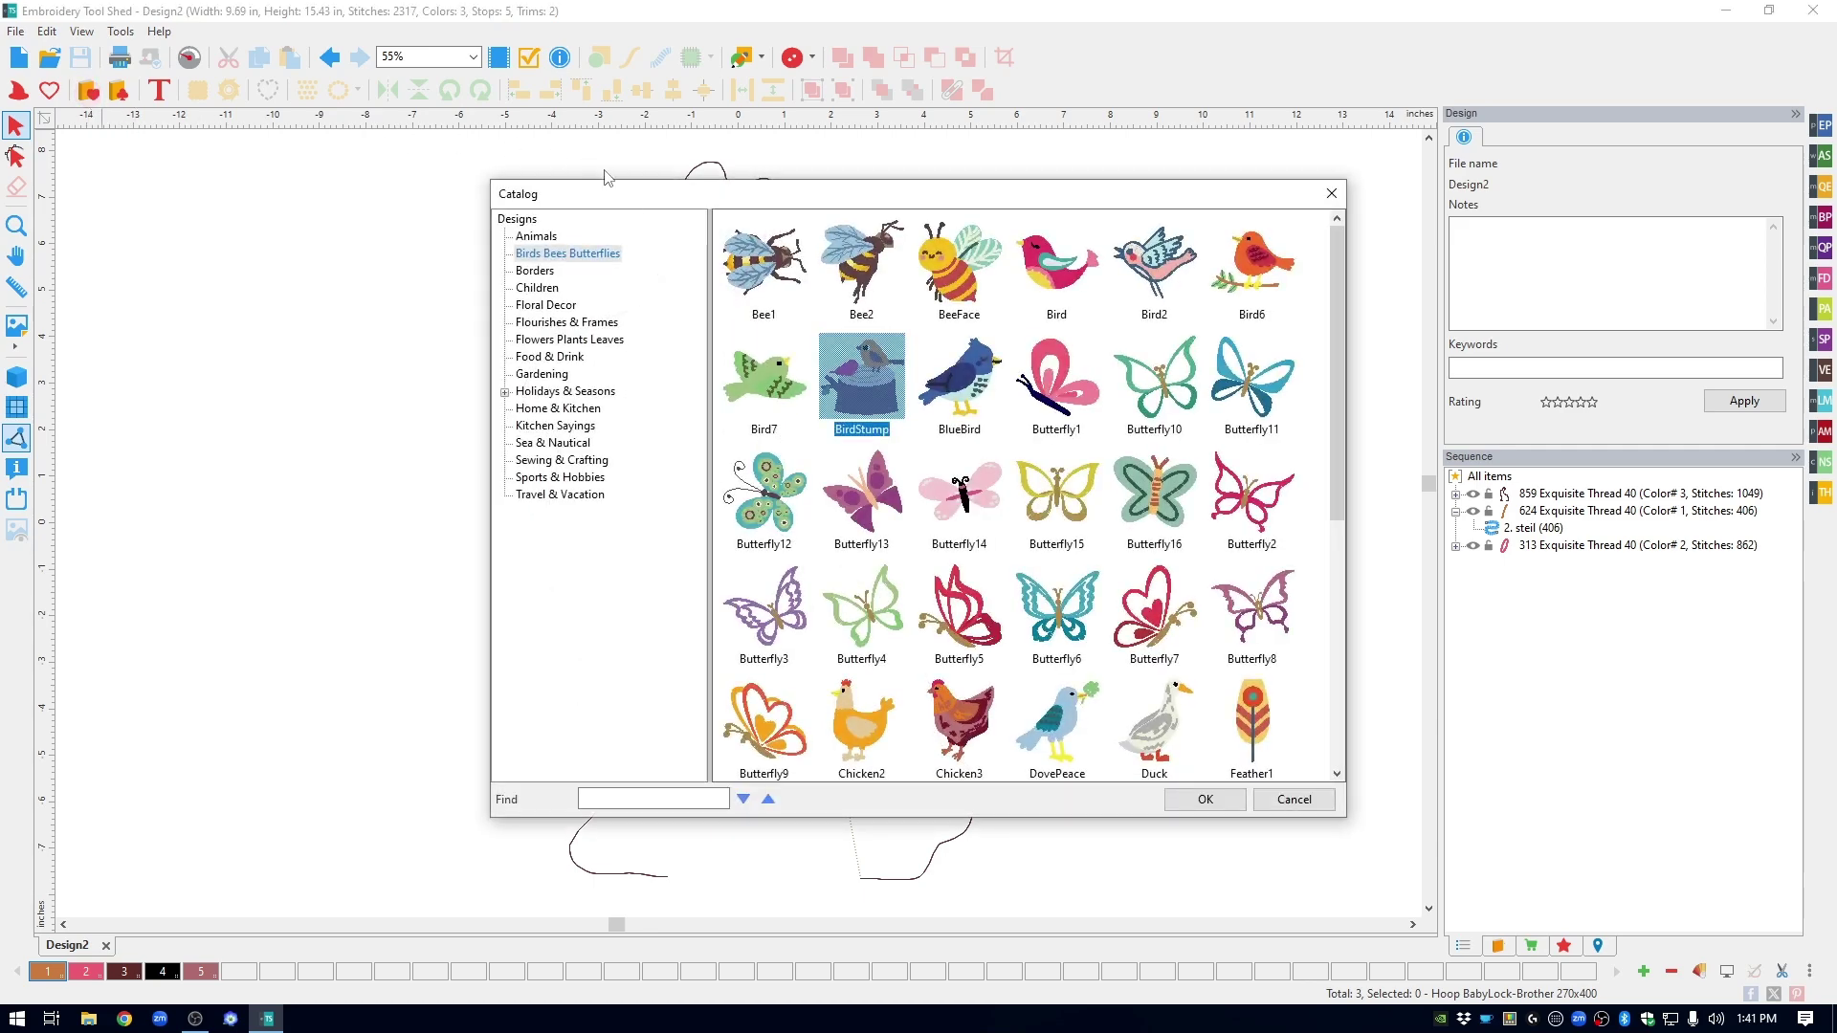
pyautogui.click(550, 287)
pyautogui.click(544, 322)
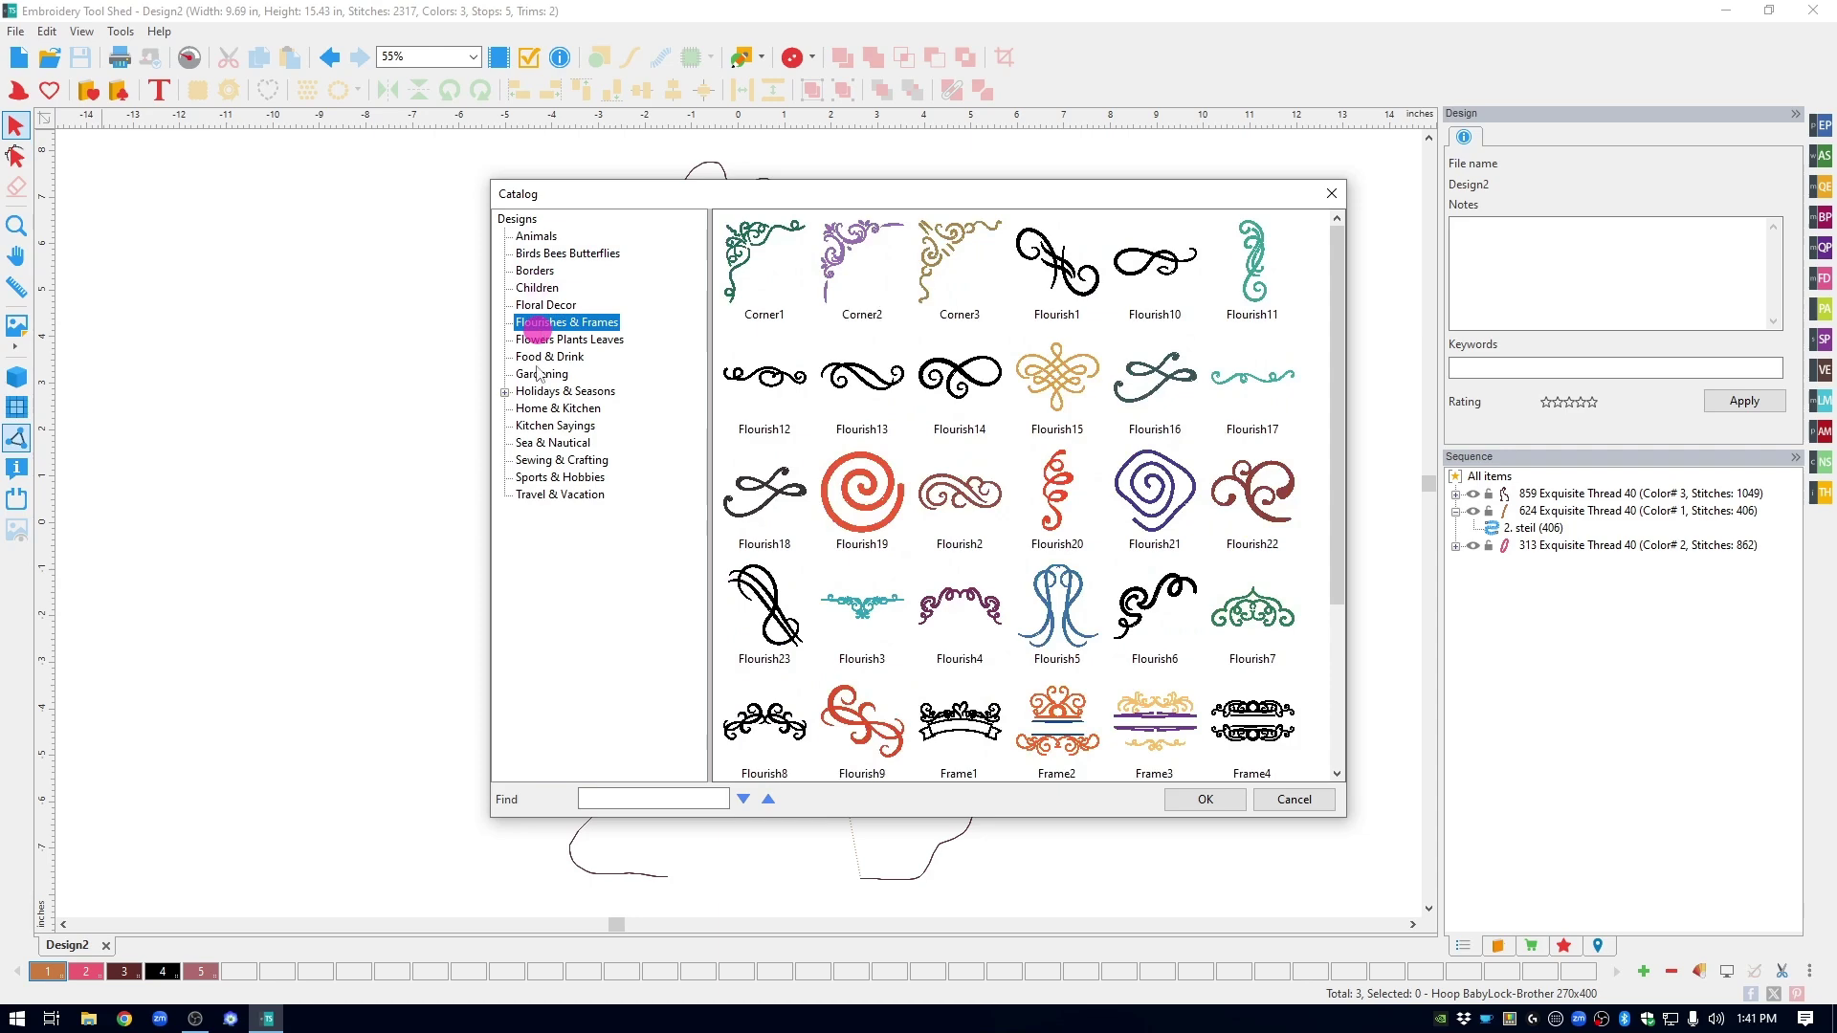
pyautogui.click(545, 424)
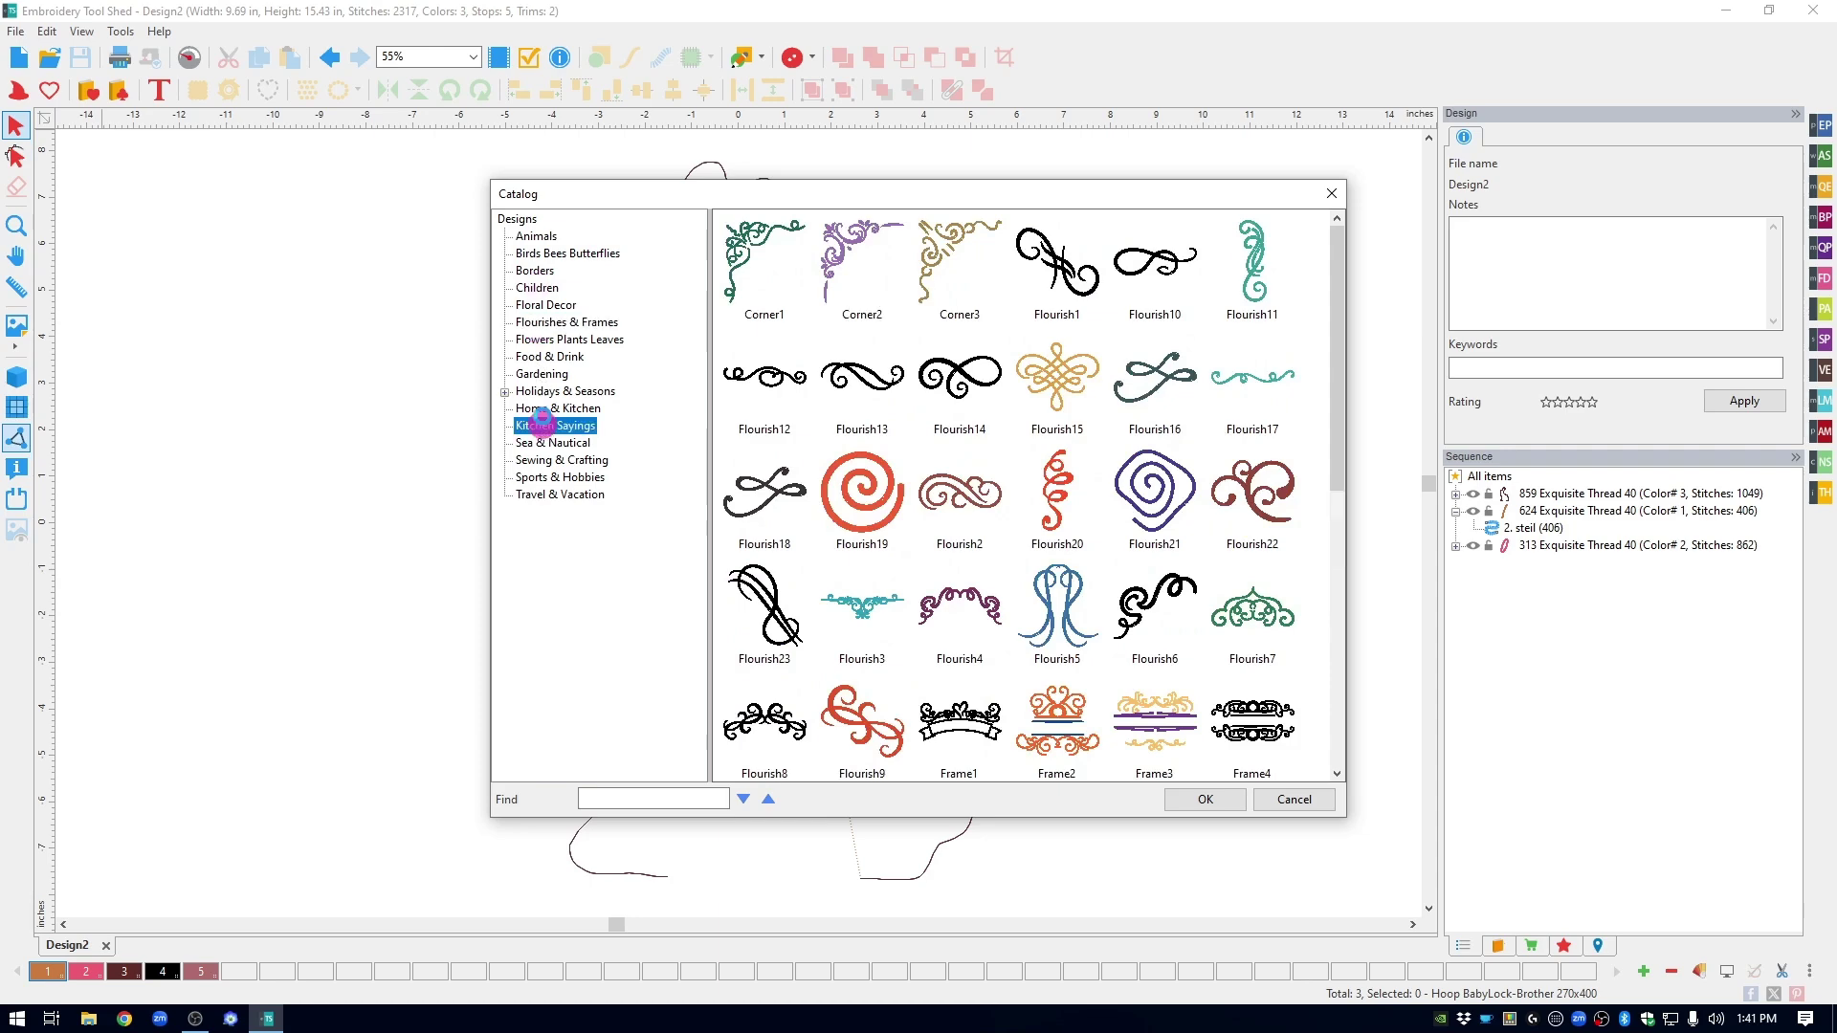
pyautogui.click(529, 254)
pyautogui.click(534, 237)
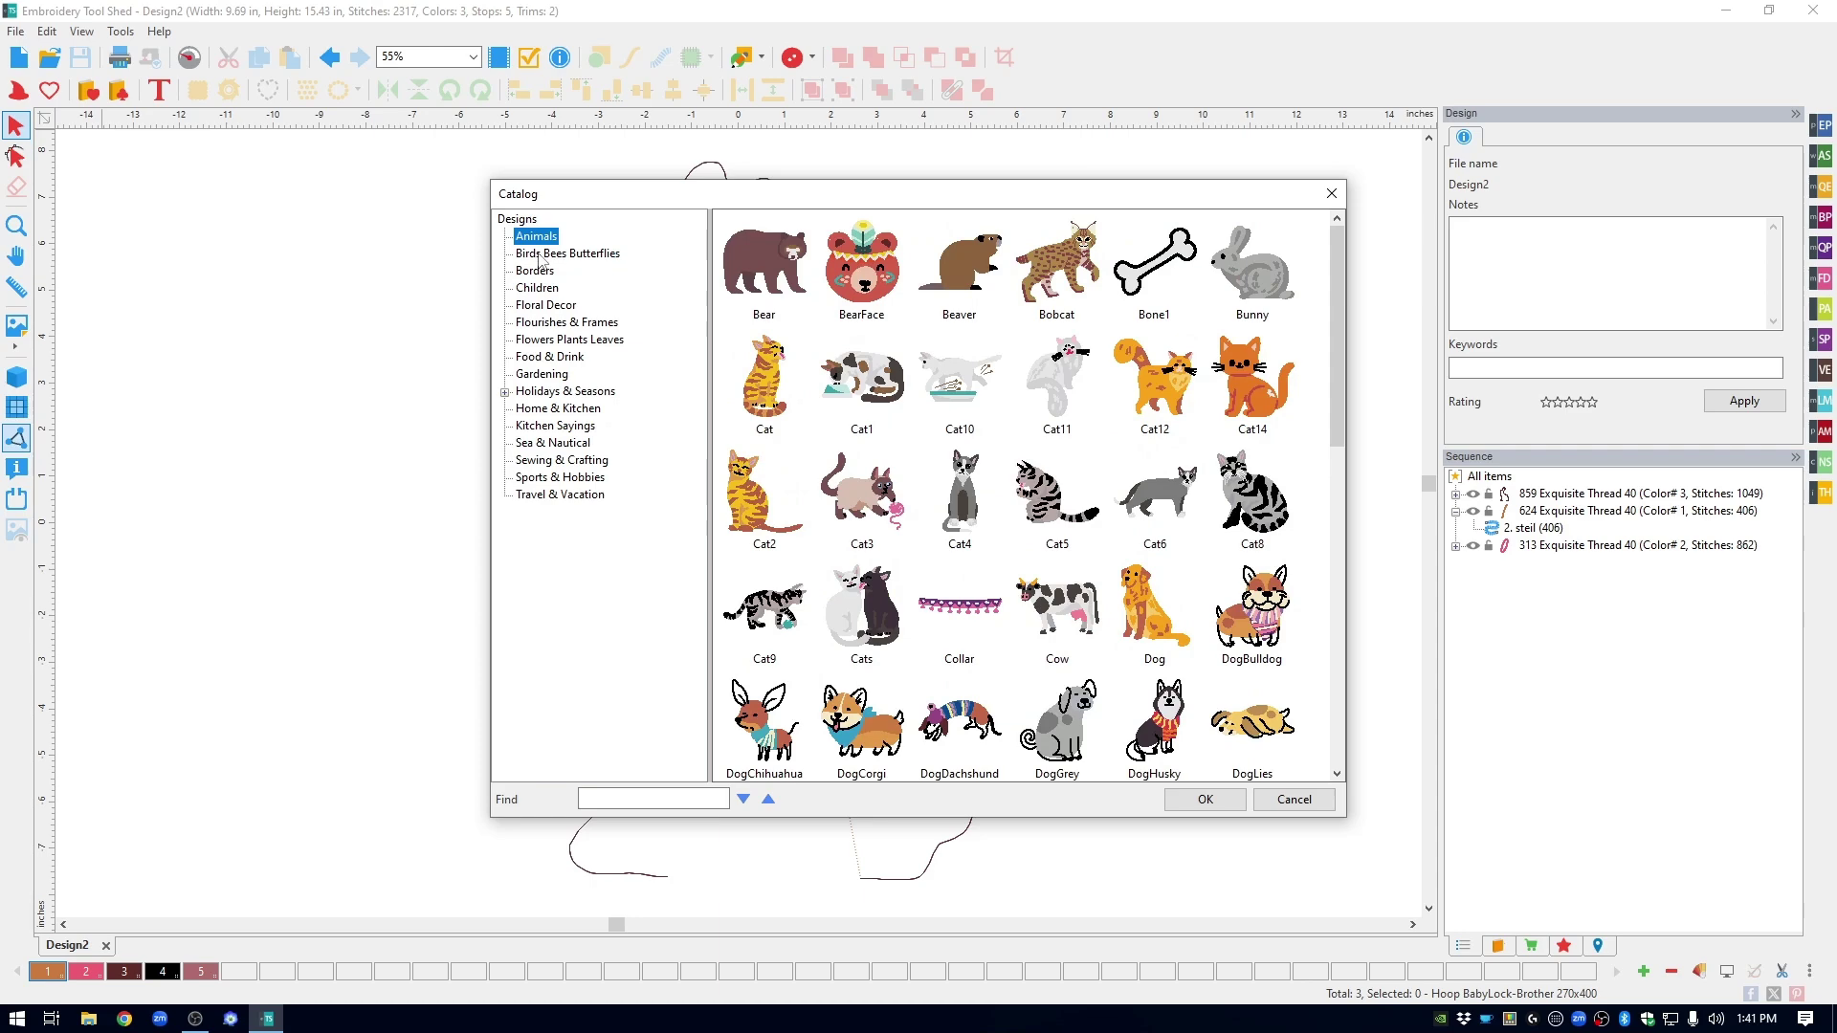
pyautogui.click(541, 255)
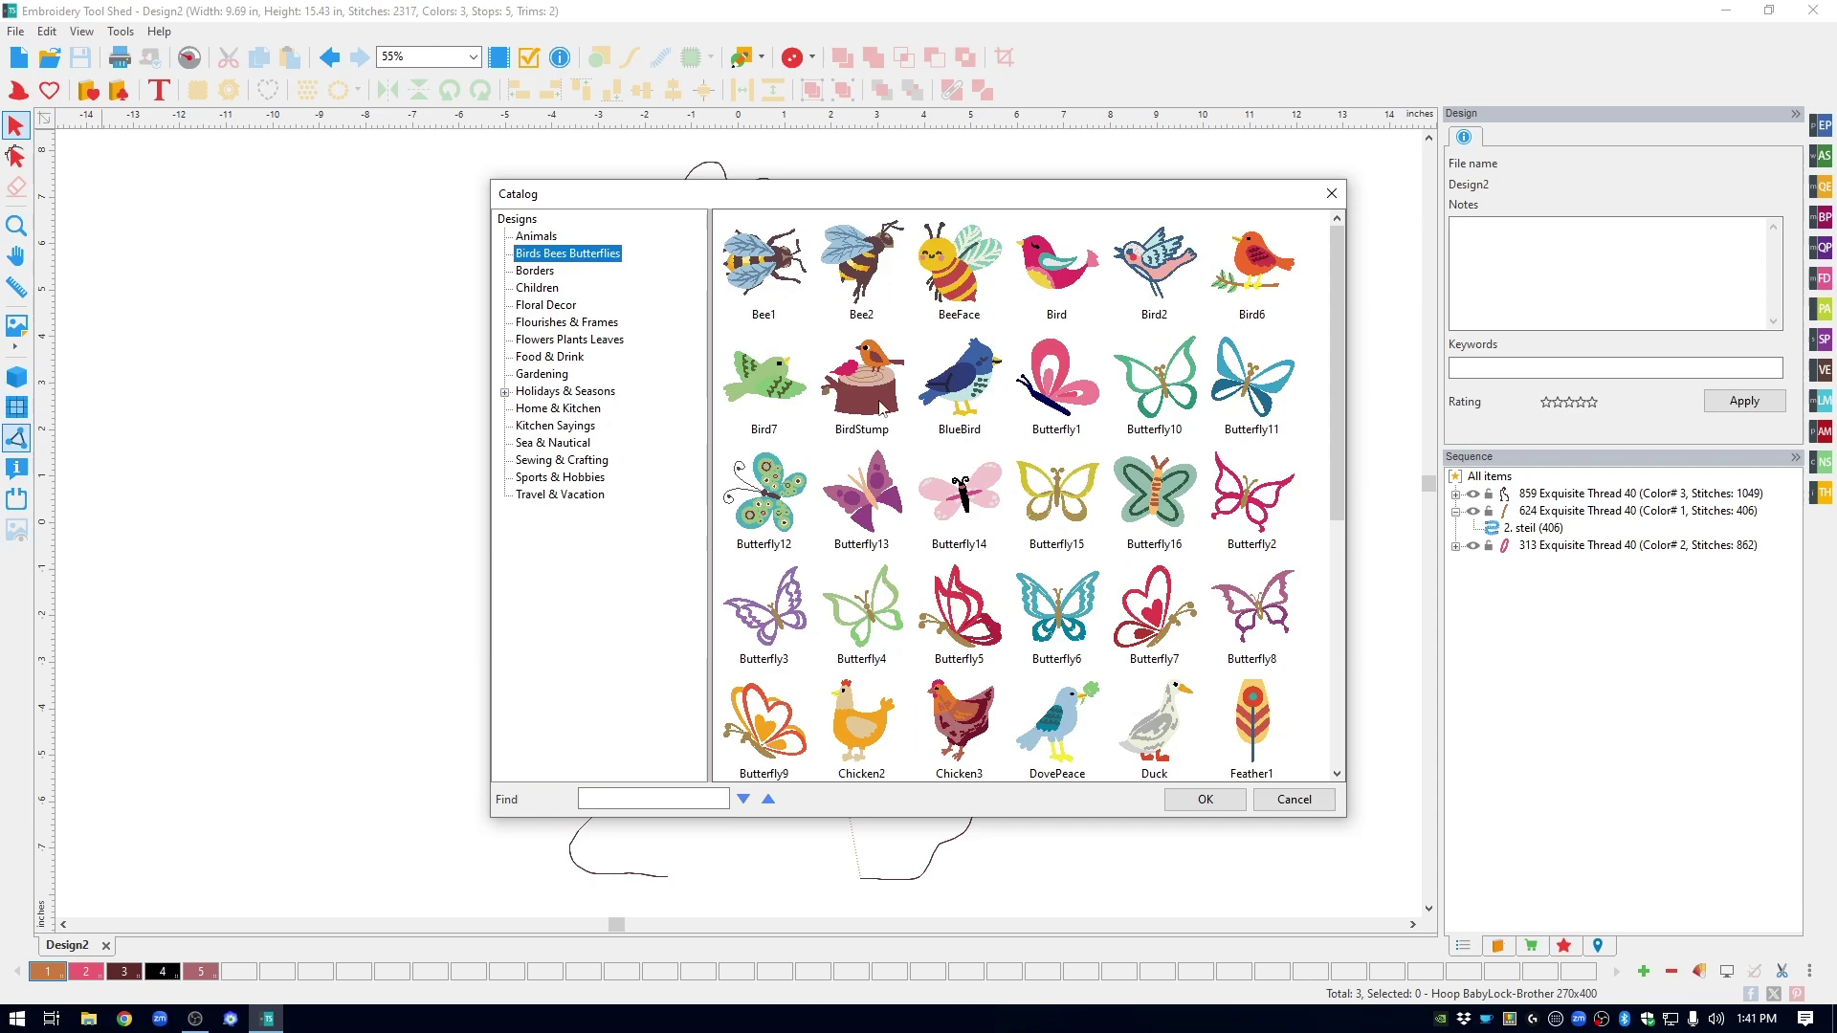
pyautogui.click(866, 398)
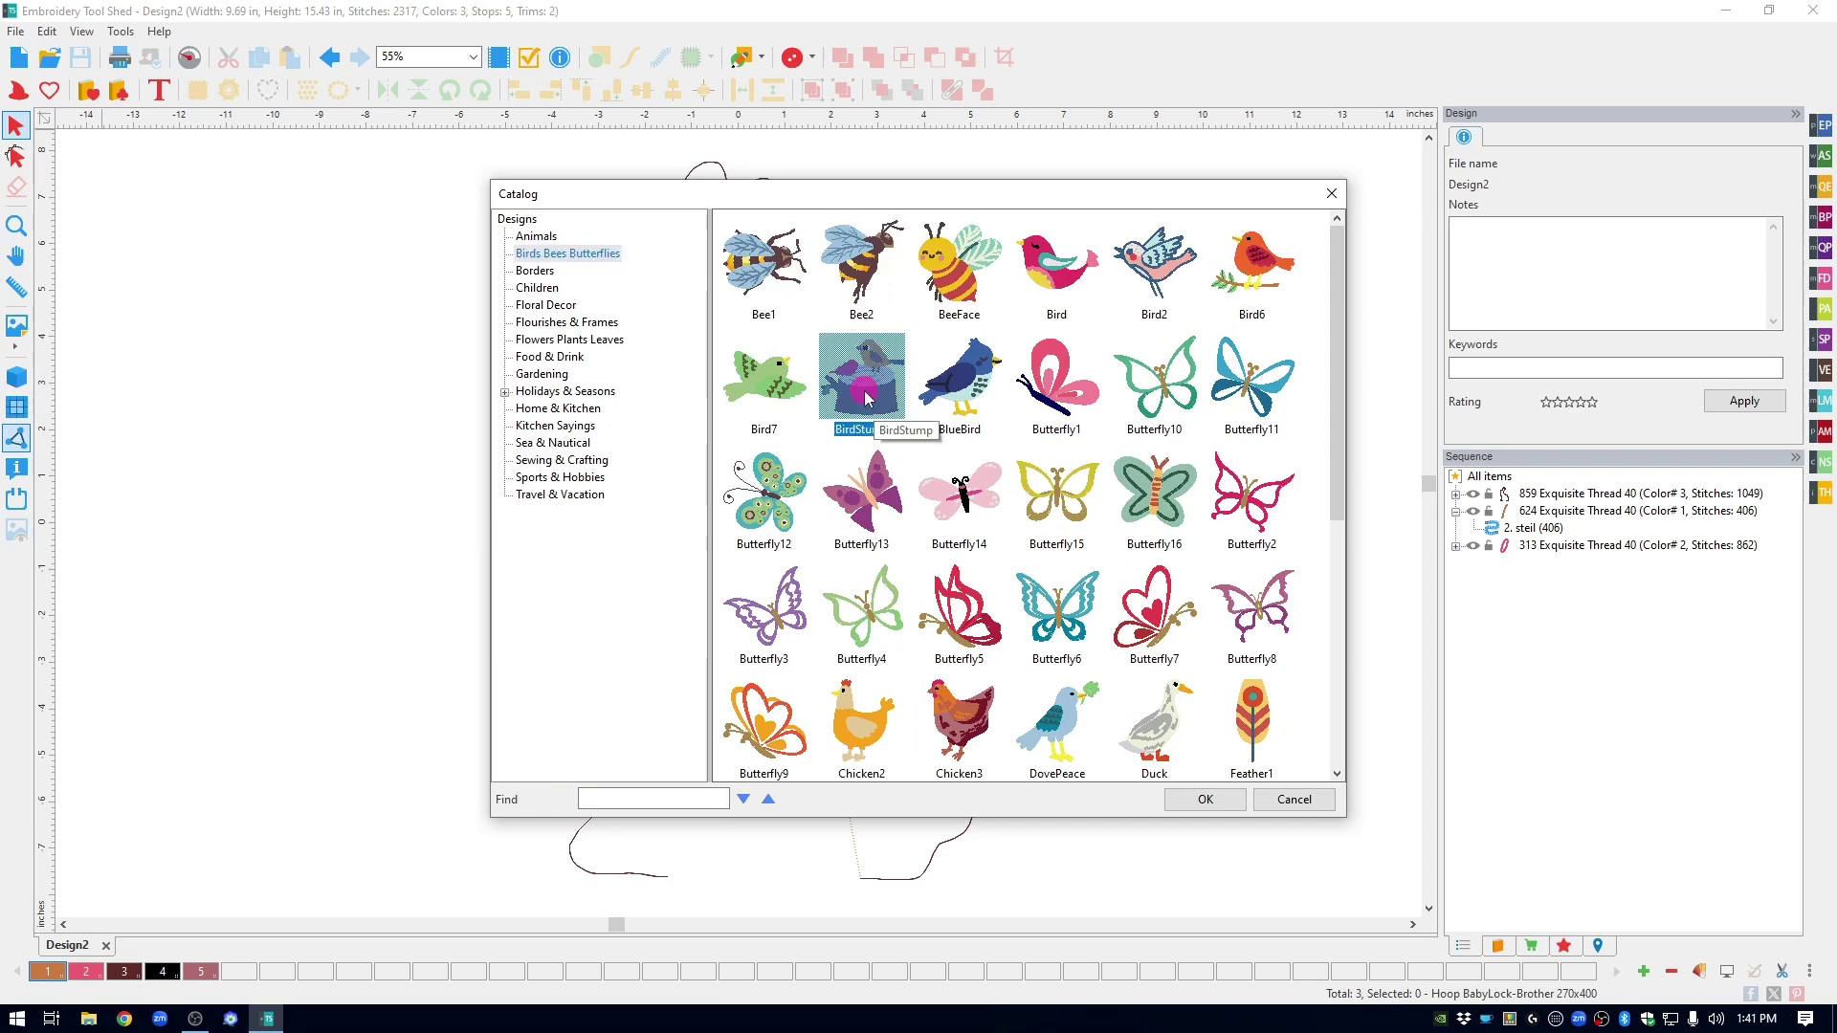
pyautogui.click(1207, 799)
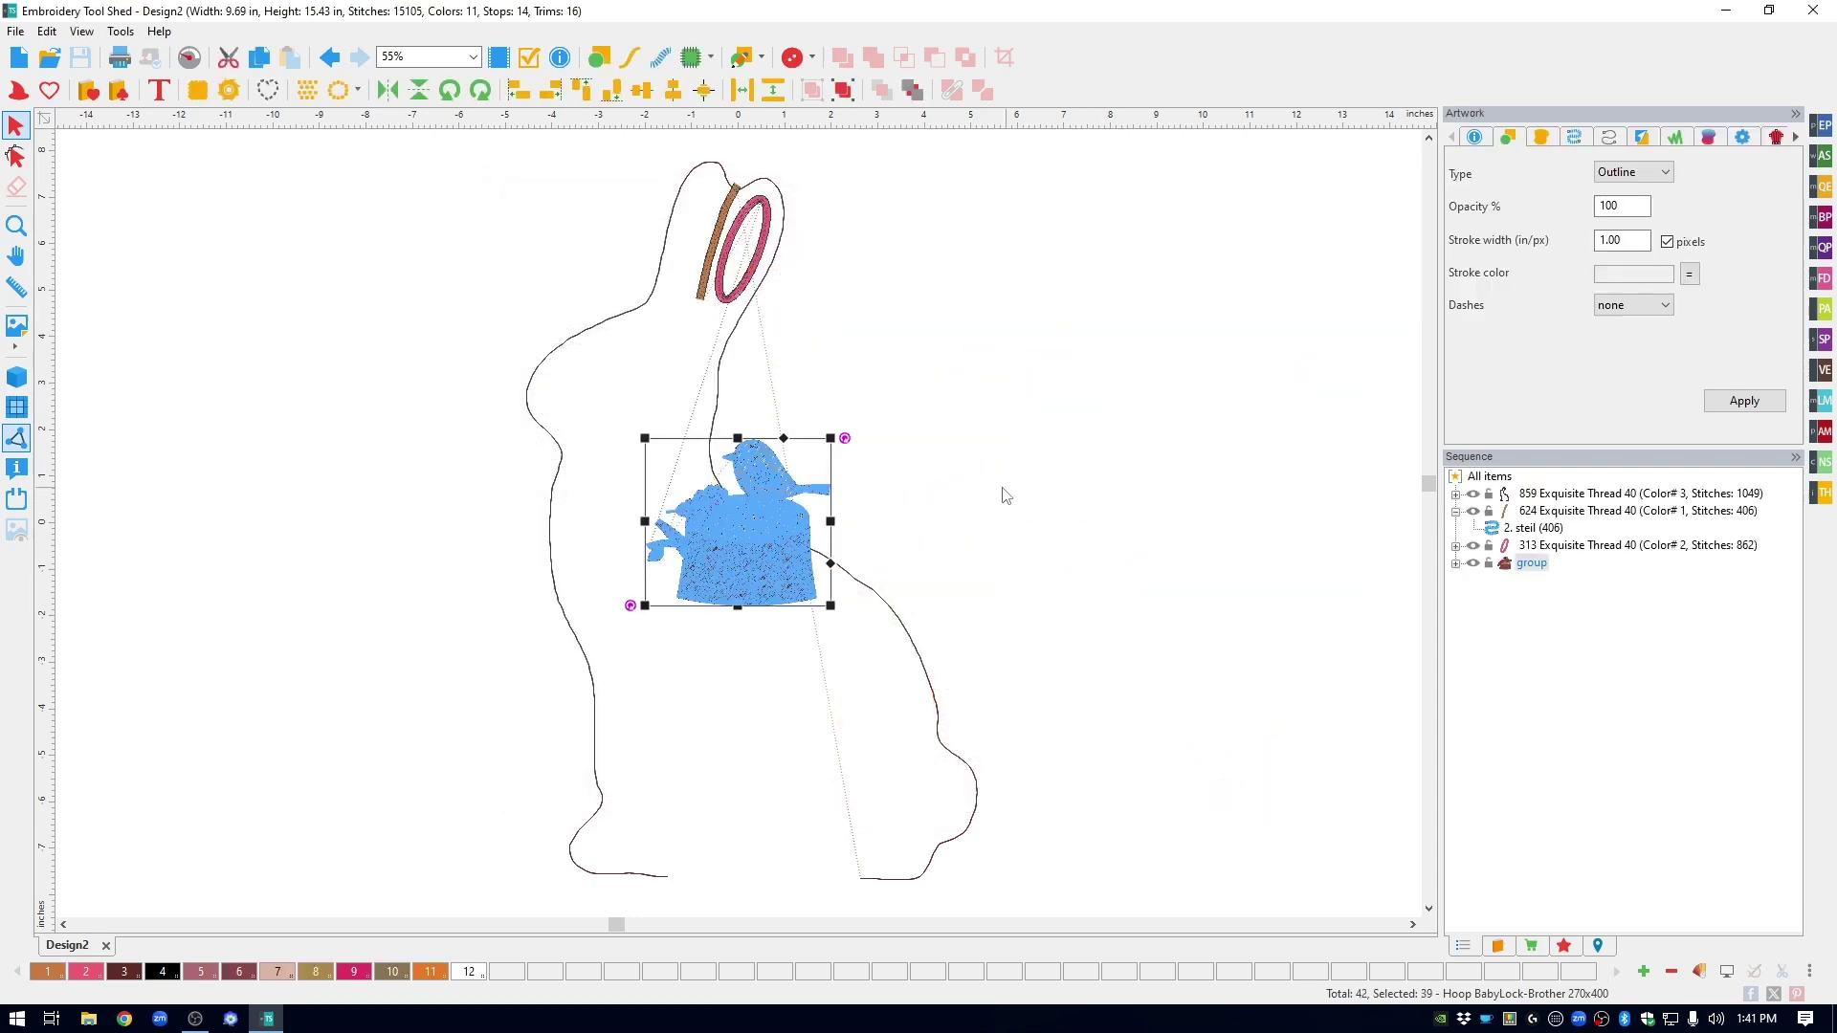
# Step: Move the bird stump design to the empty area right of the bunny and enlarge it to about 7.7 in wide
pyautogui.moveTo(746, 516); pyautogui.dragTo(1051, 329)
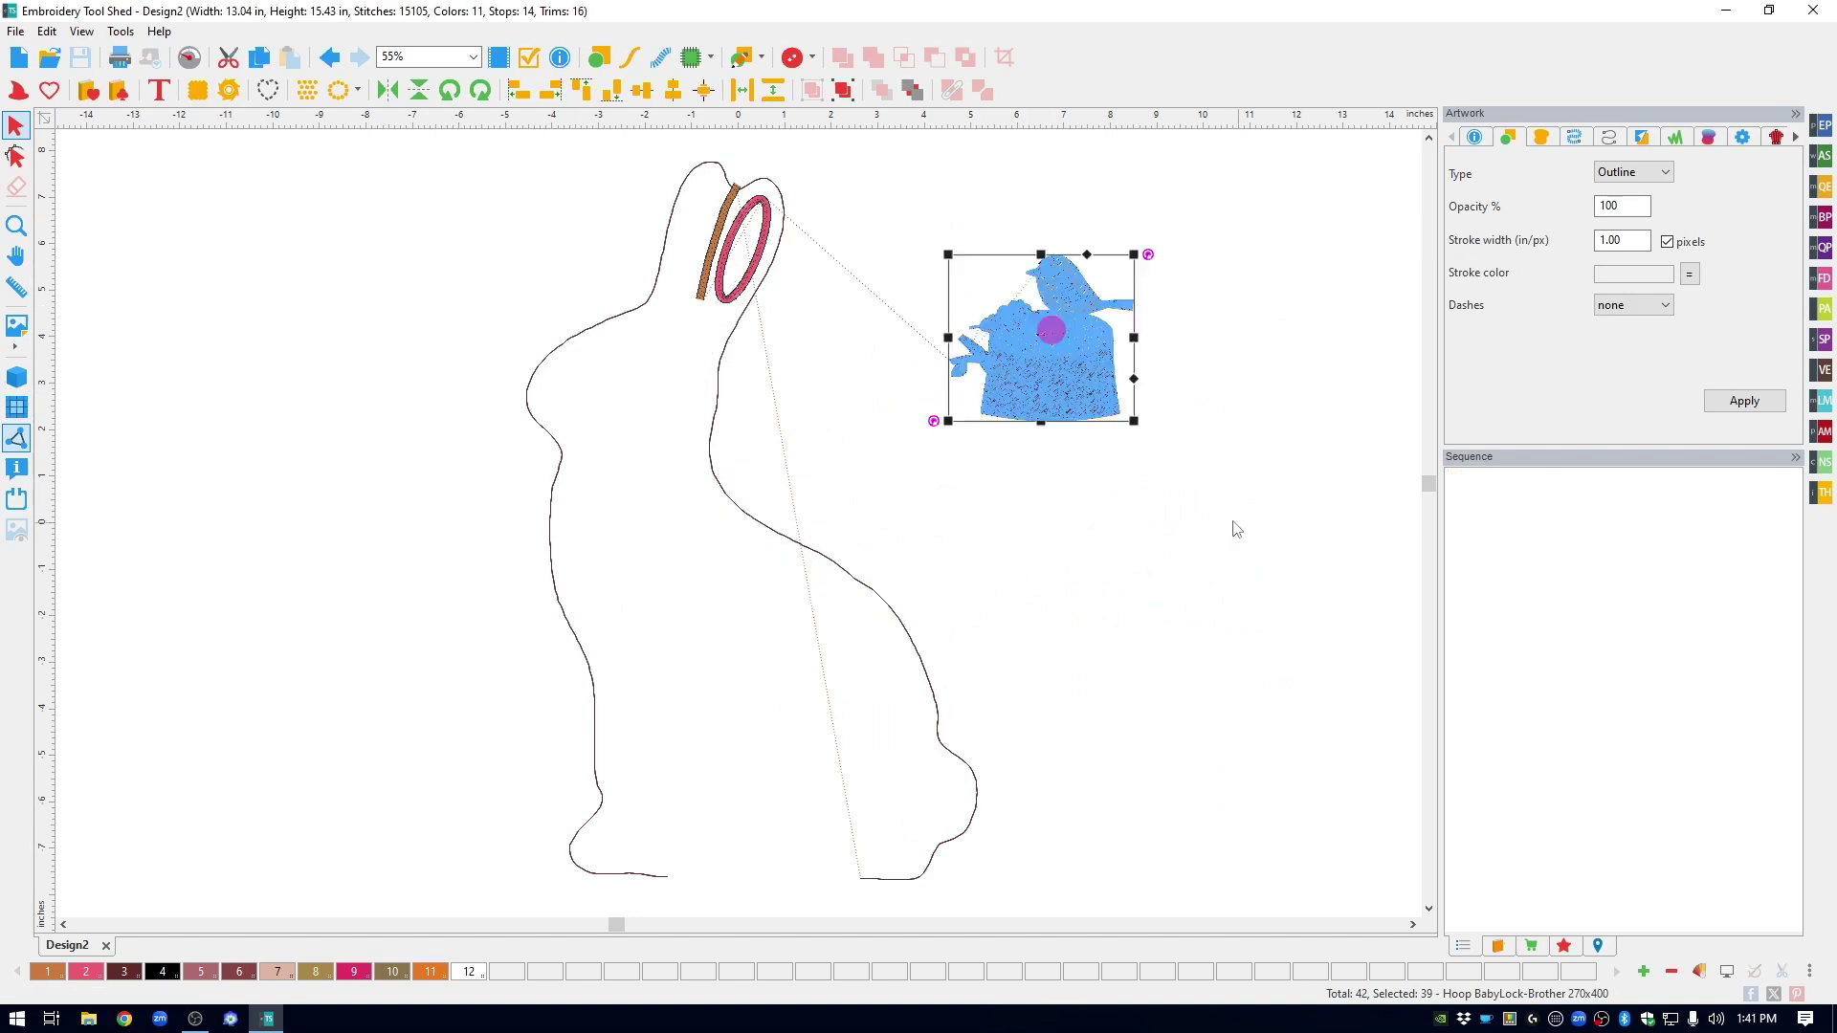
pyautogui.moveTo(1139, 418); pyautogui.dragTo(1308, 574)
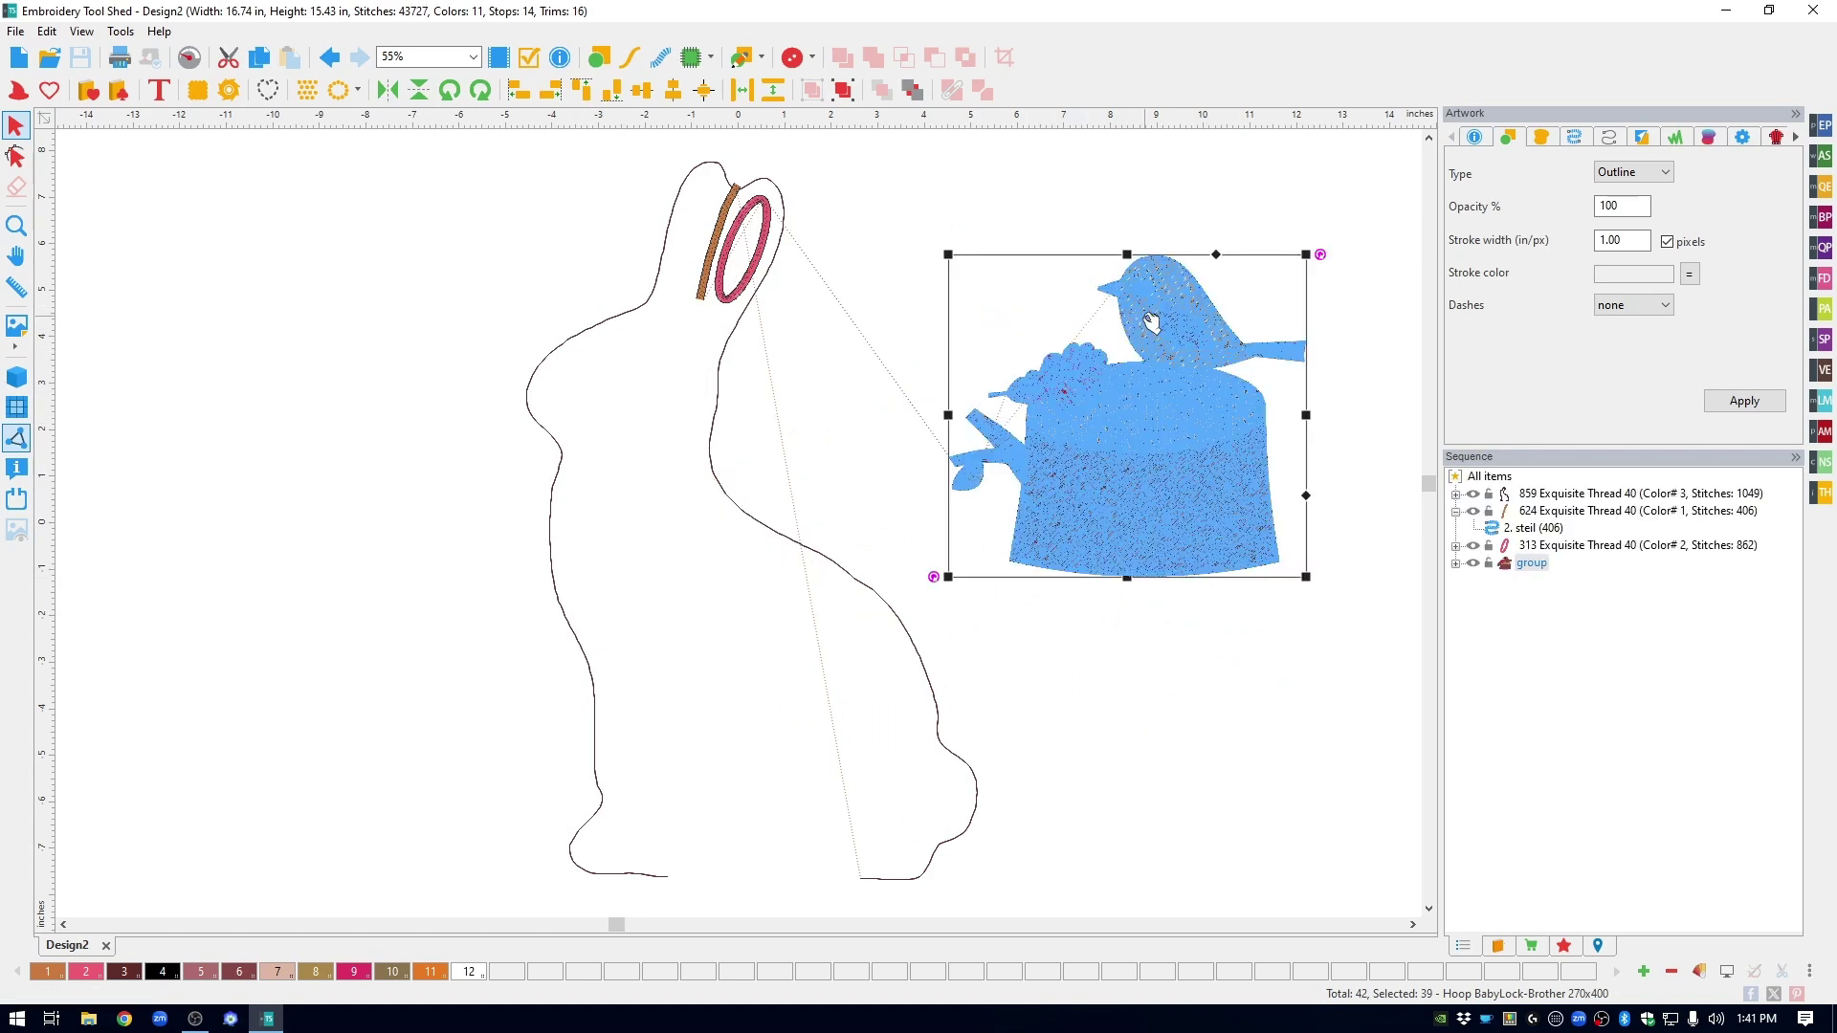
pyautogui.click(906, 182)
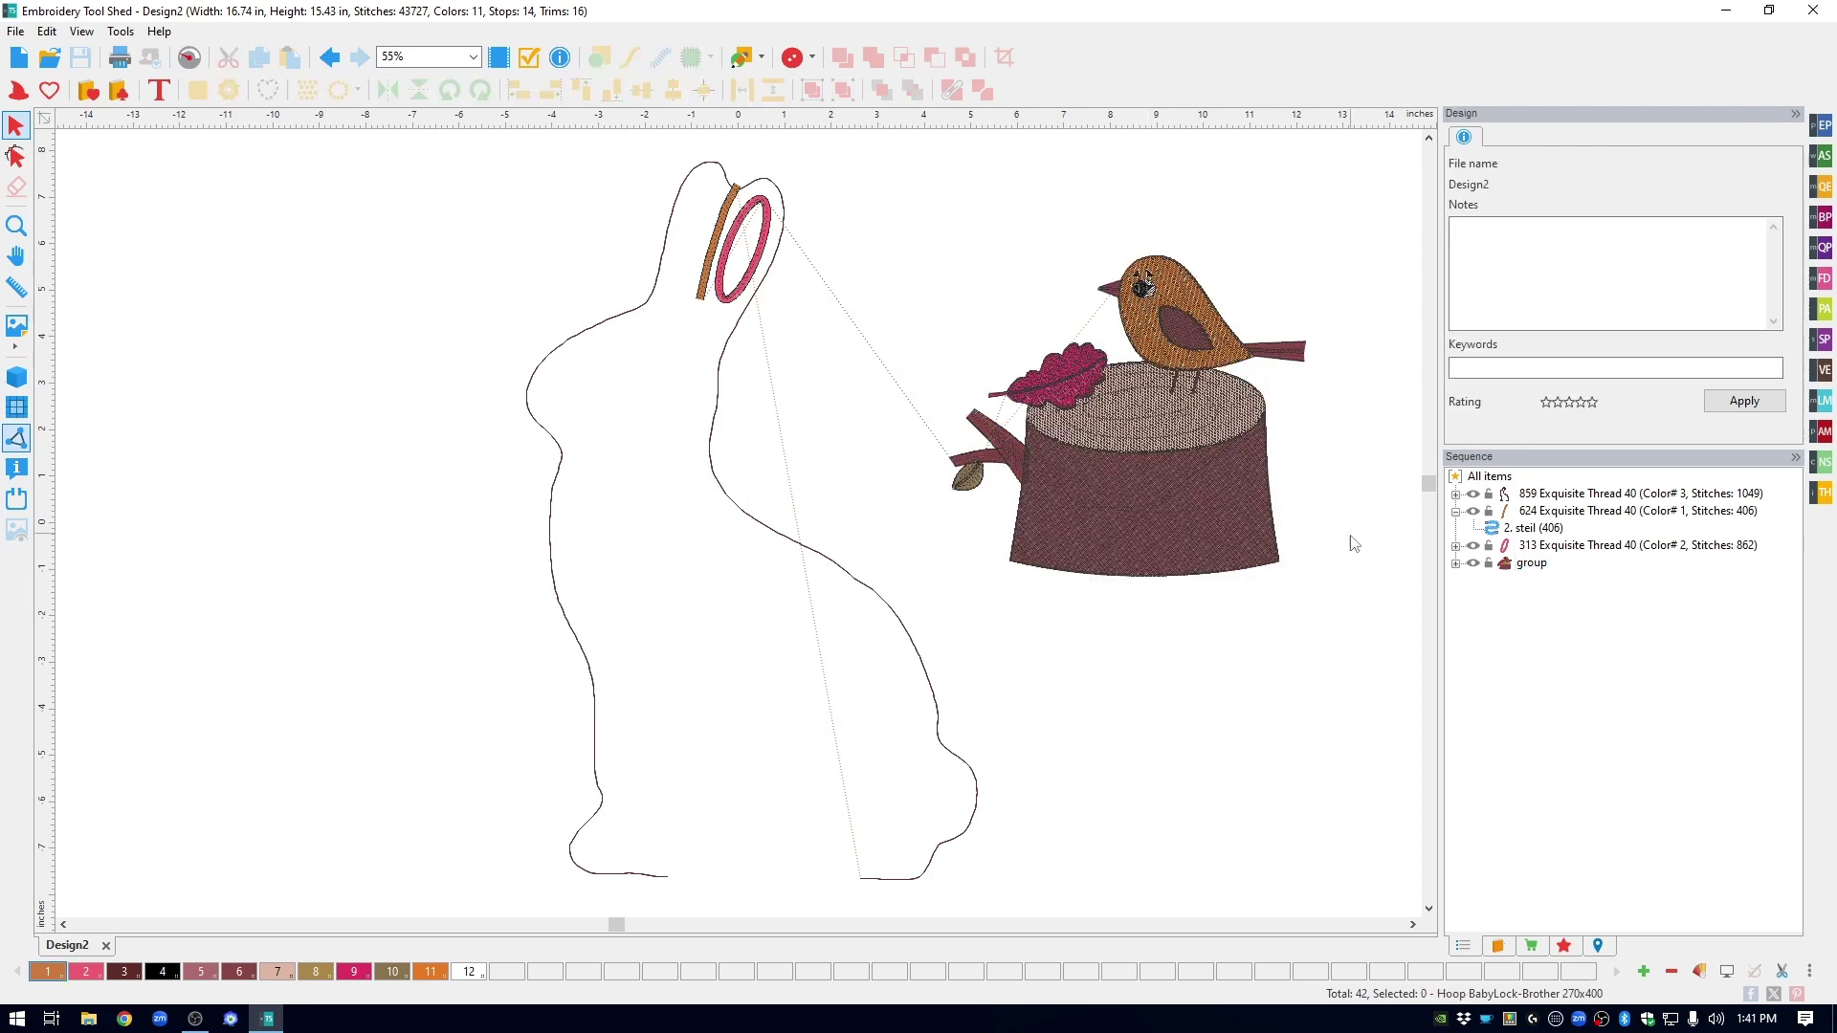
# Step: Ungroup the bird stump design into its separate color objects
pyautogui.click(1486, 601)
pyautogui.click(1455, 563)
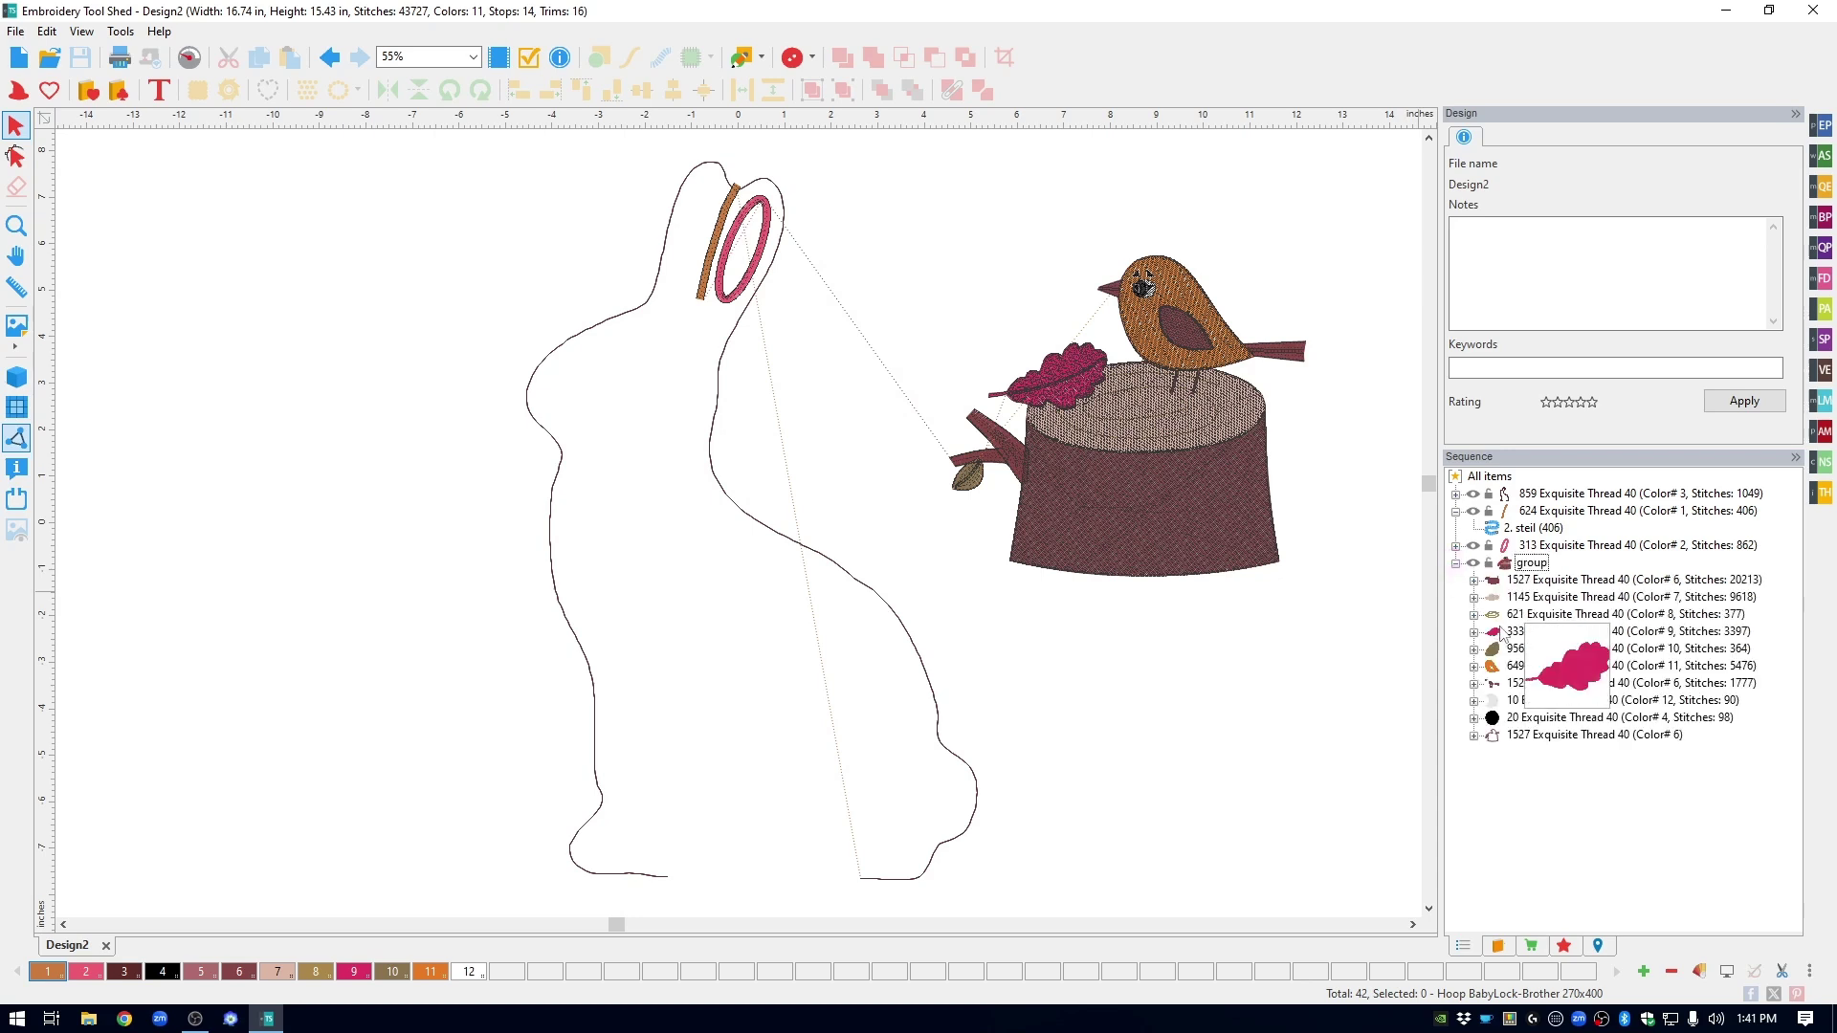
pyautogui.rightClick(1200, 402)
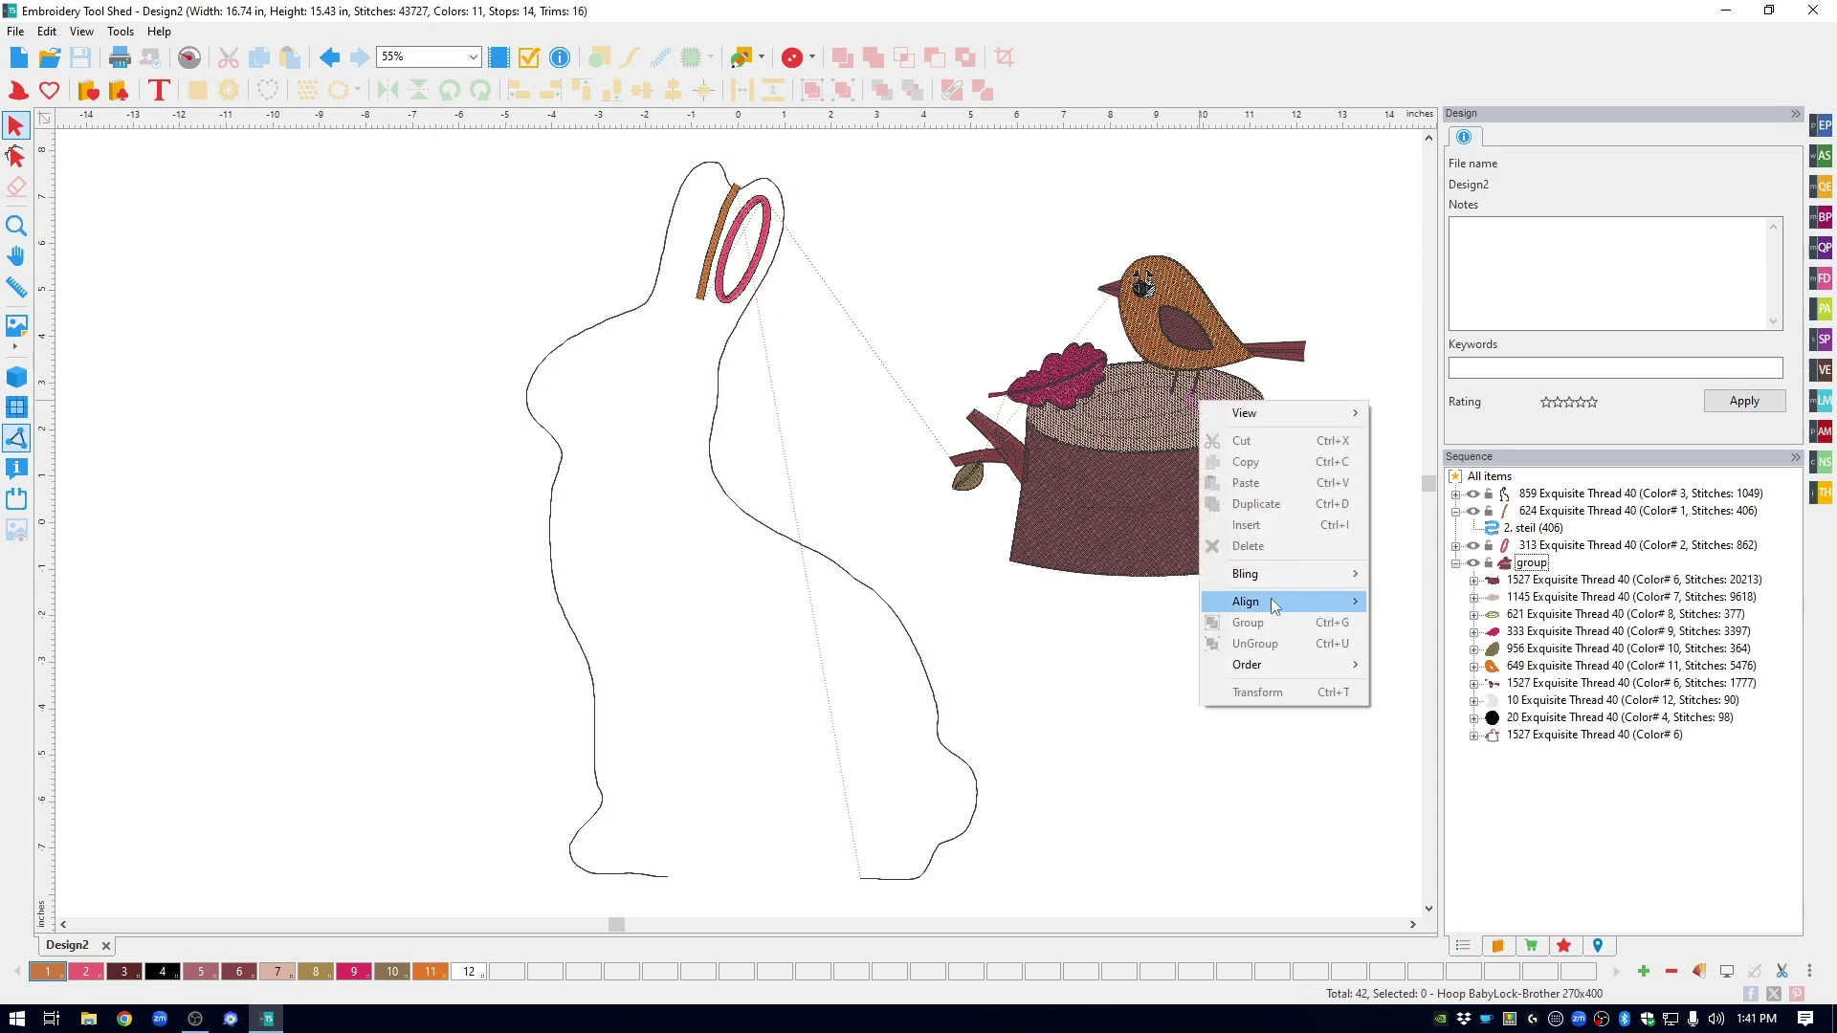
pyautogui.click(1157, 537)
pyautogui.rightClick(1241, 418)
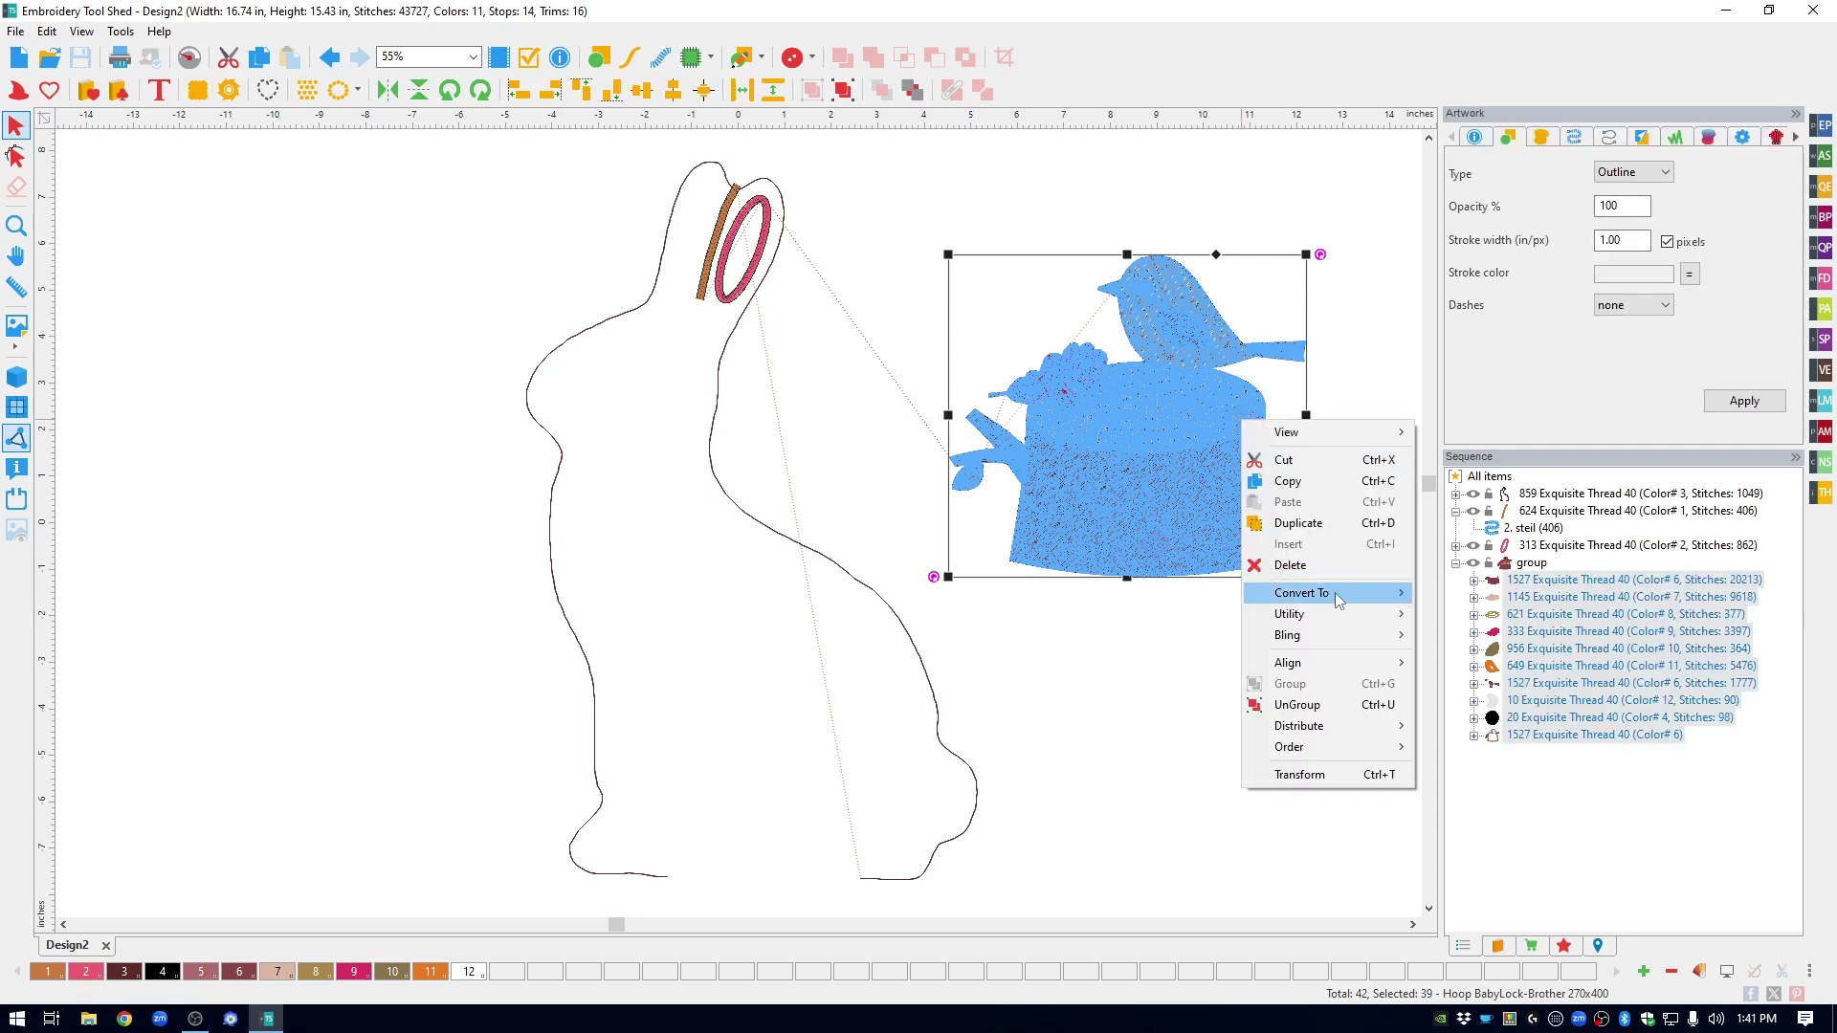
pyautogui.click(1316, 704)
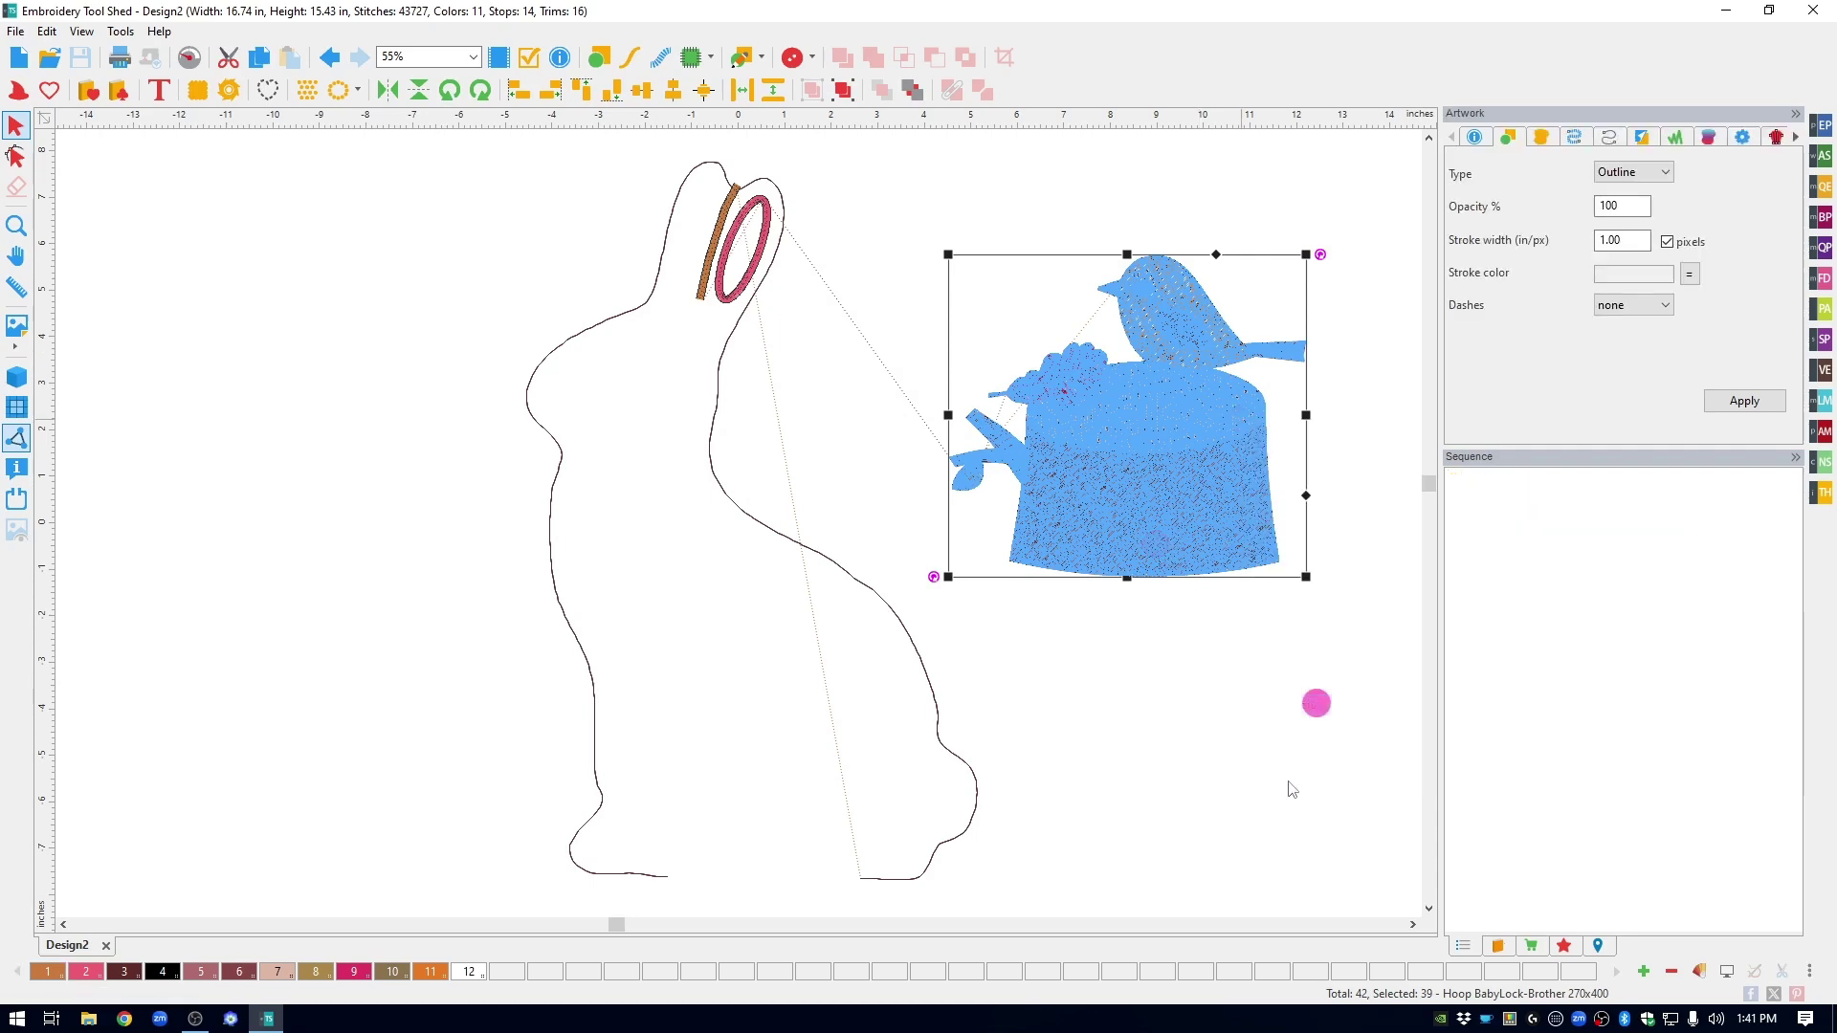
pyautogui.click(1599, 857)
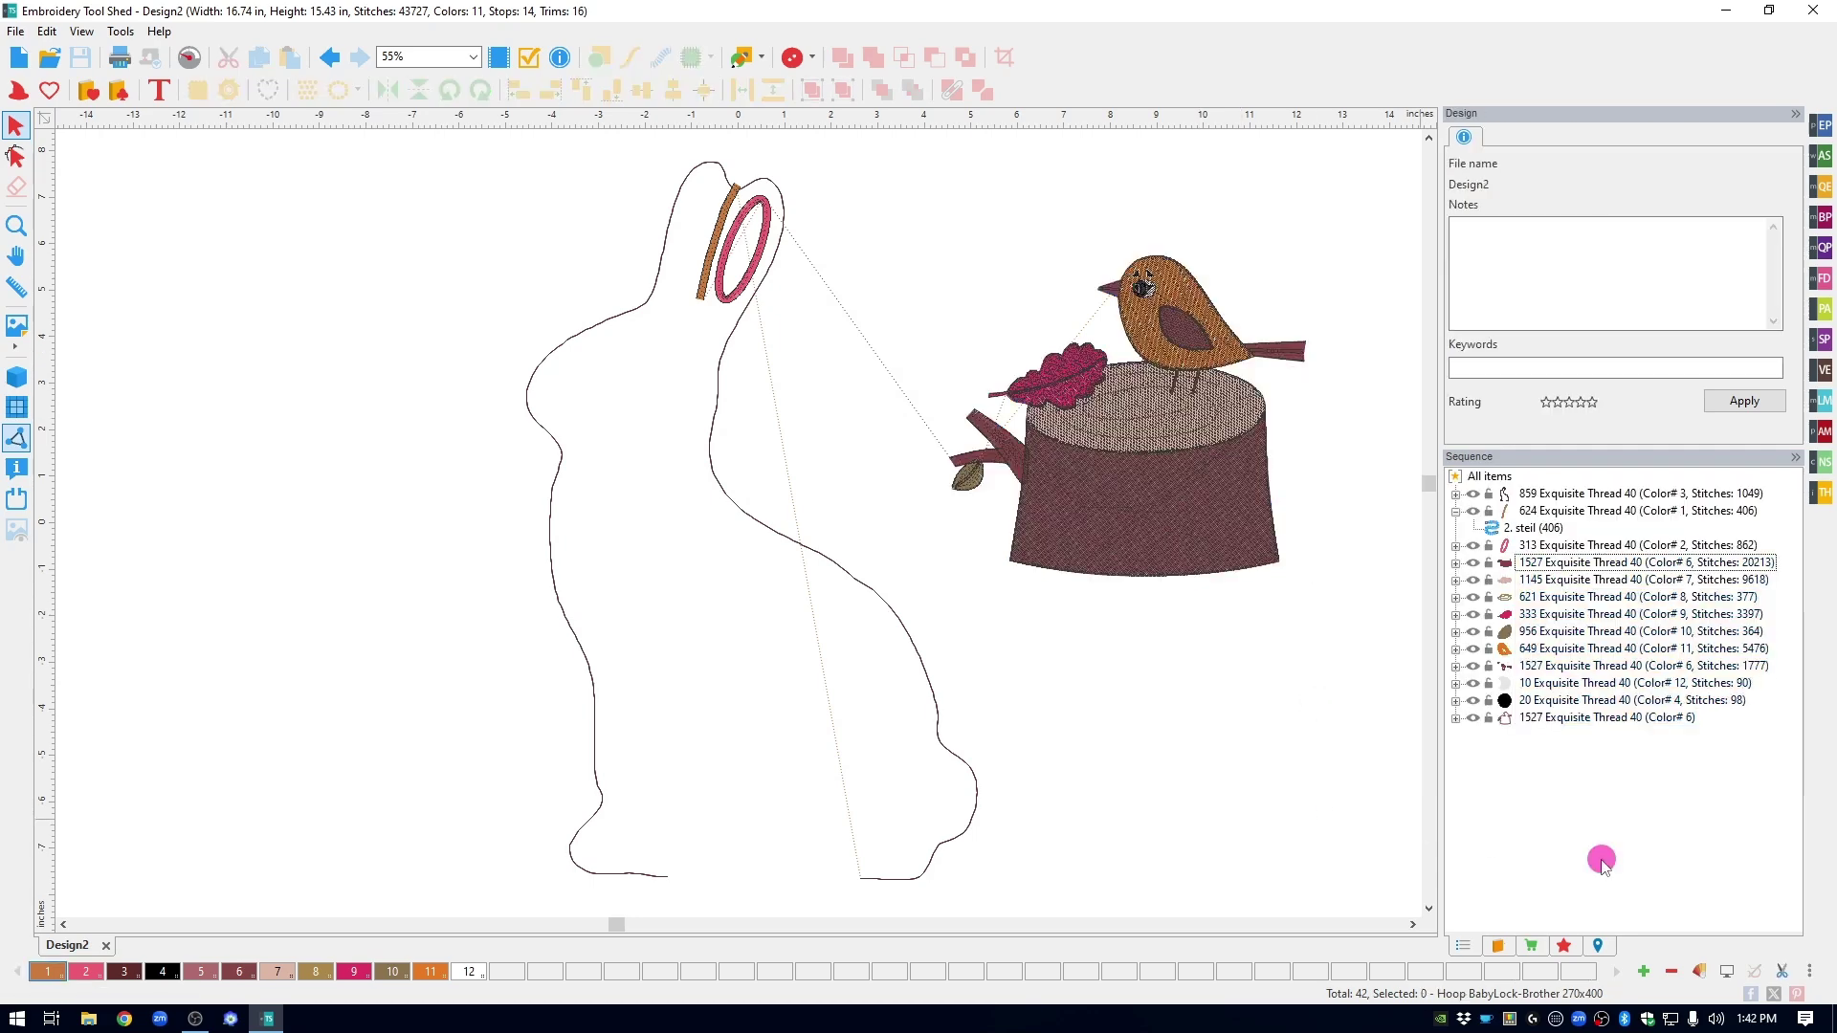
# Step: Delete all of the bird stump's color objects except the eye part in color 12, 10 Exquisite Thread 40
pyautogui.click(1539, 563)
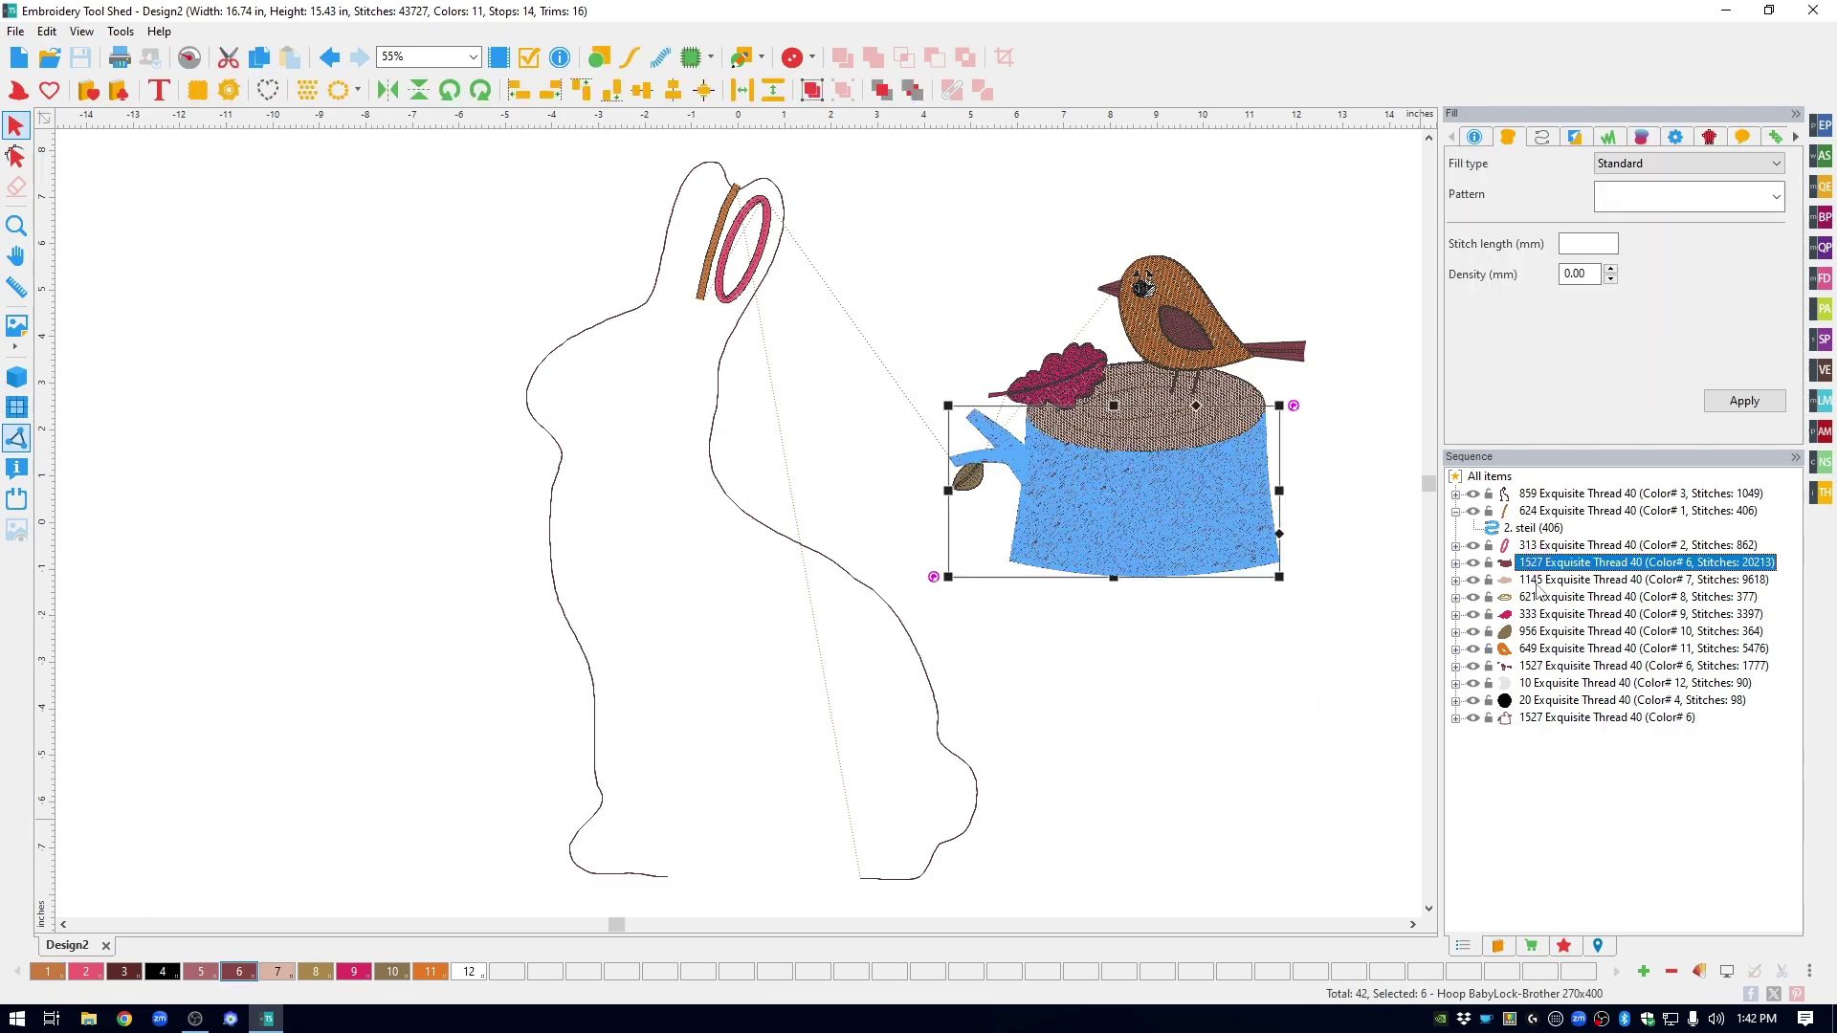
pyautogui.keyDown('shift'); pyautogui.click(1534, 667); pyautogui.keyUp('shift')
pyautogui.keyDown('ctrl'); pyautogui.click(1542, 701); pyautogui.keyUp('ctrl')
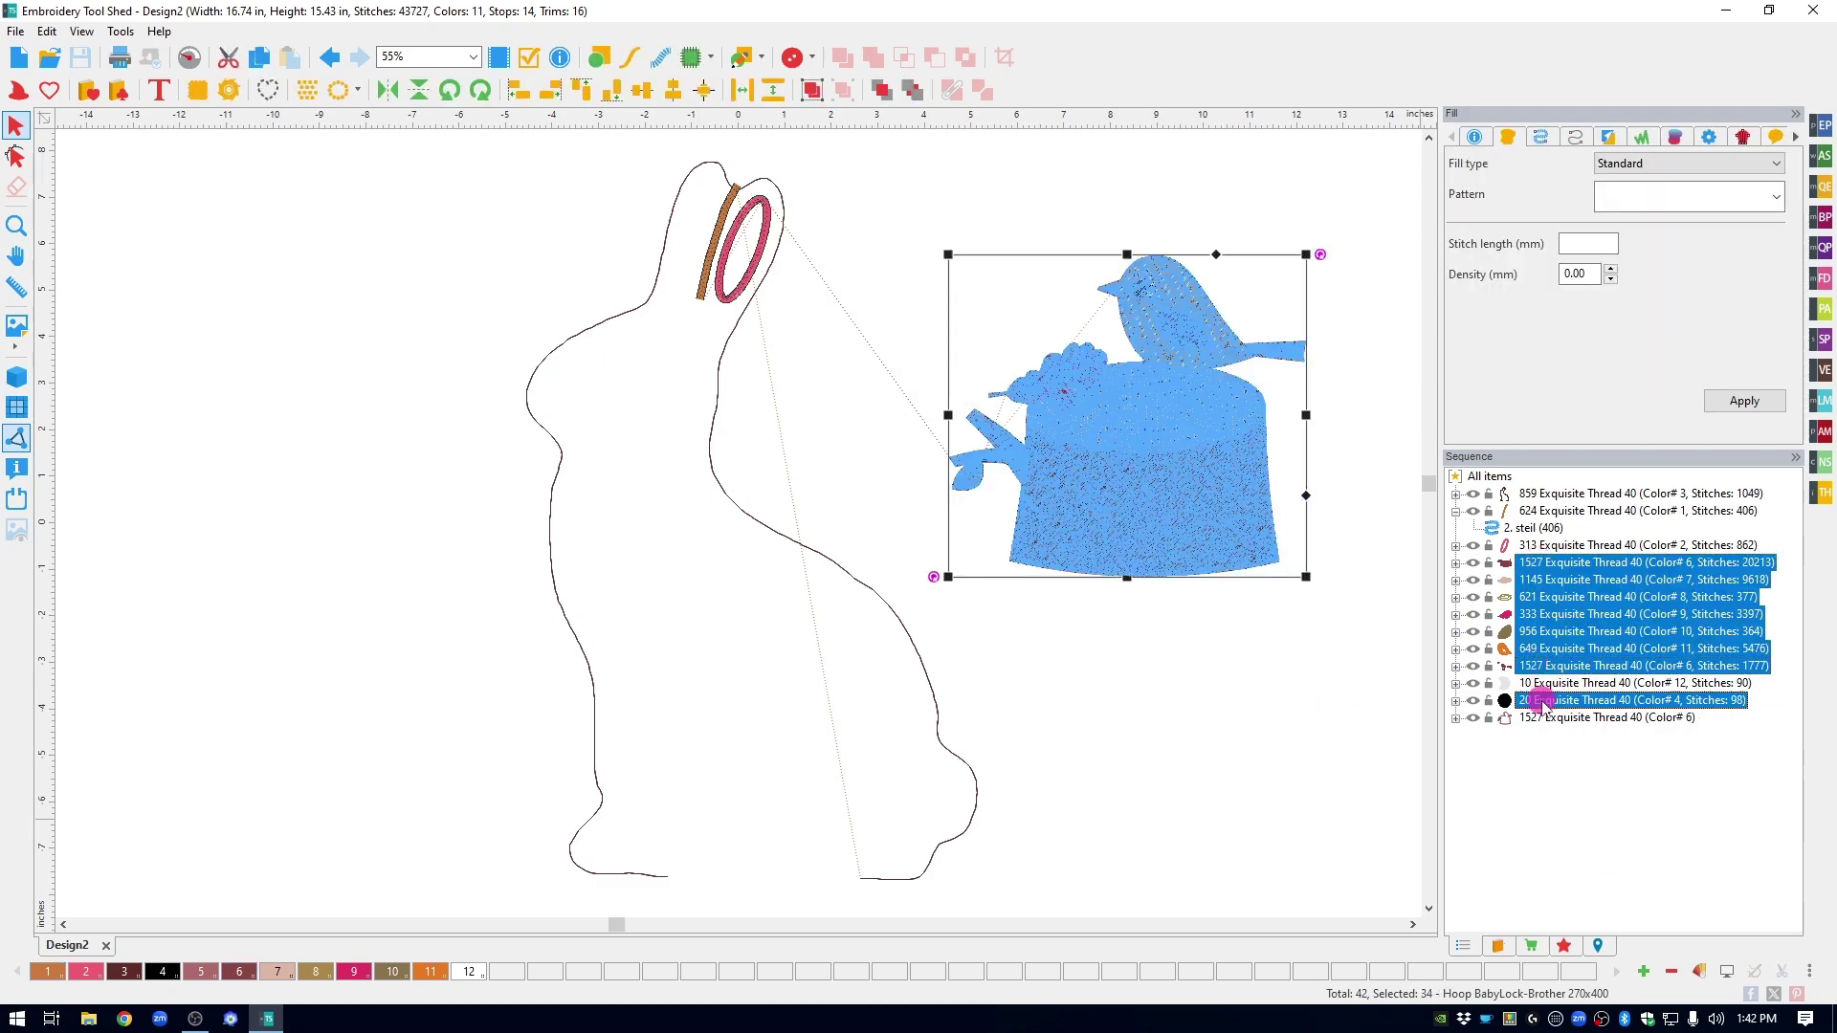
pyautogui.keyDown('ctrl'); pyautogui.click(1542, 718); pyautogui.keyUp('ctrl')
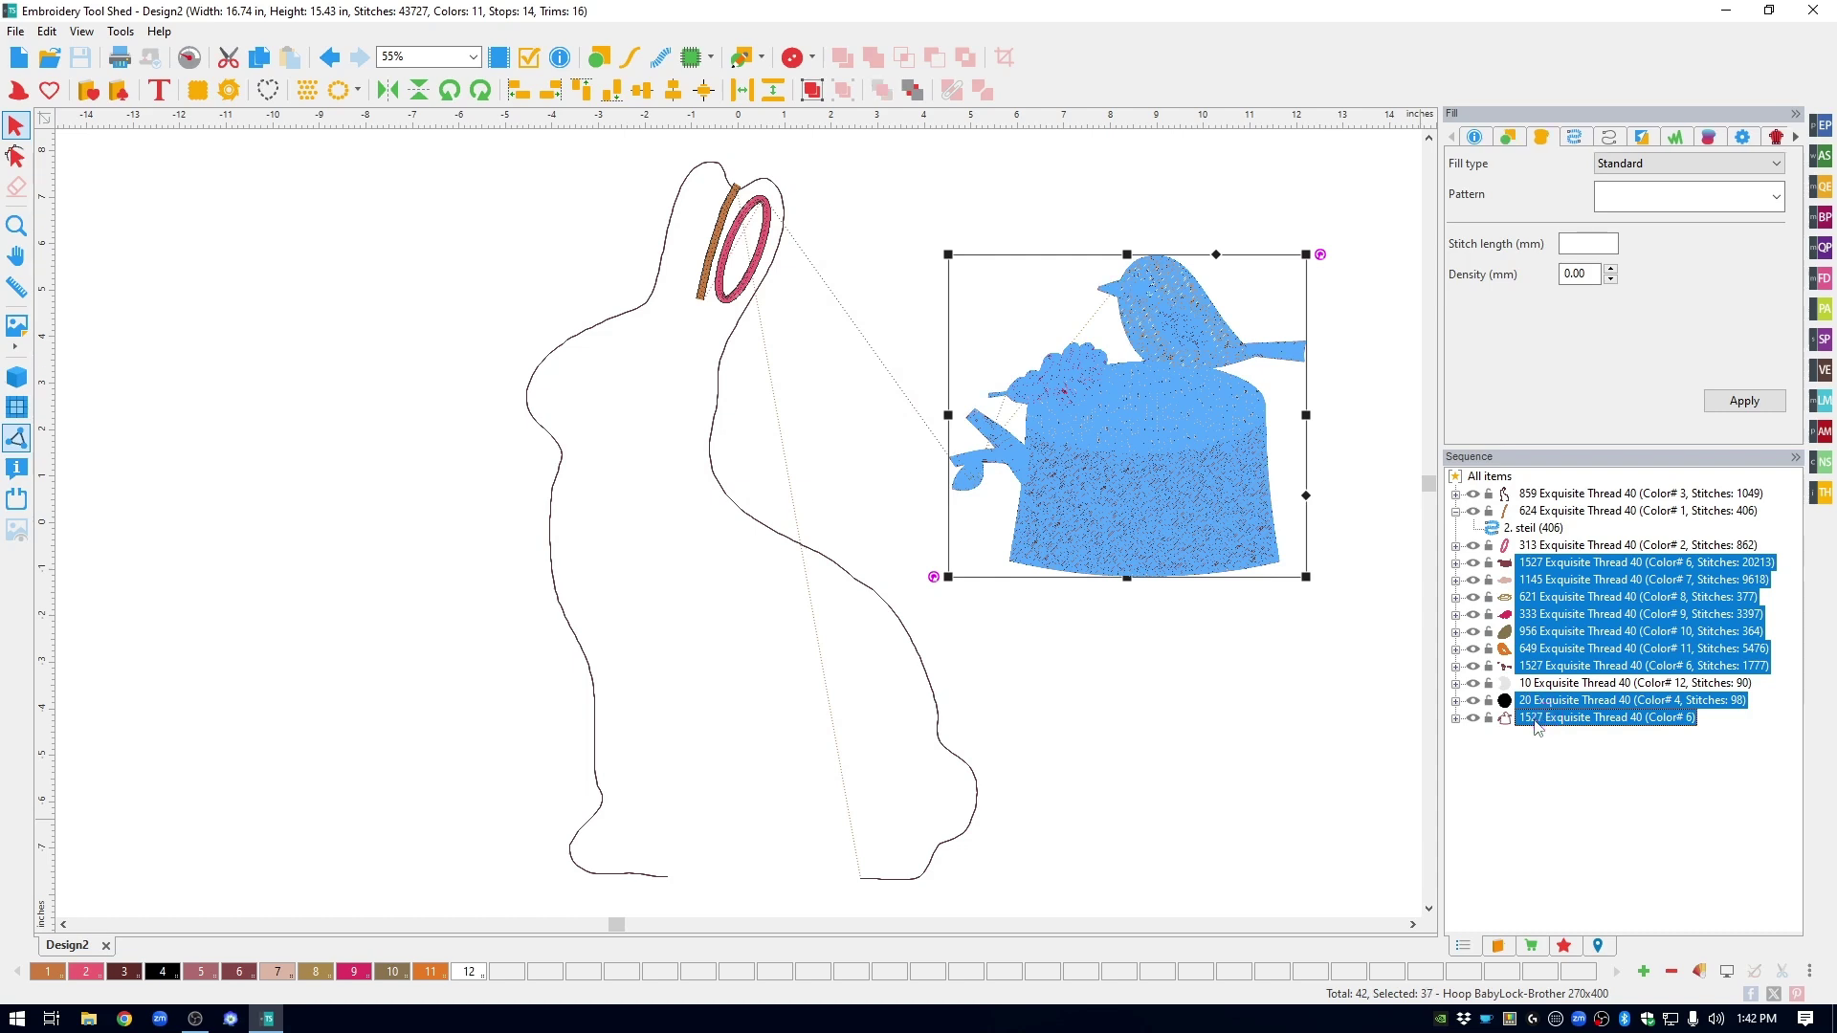
pyautogui.press('Delete')
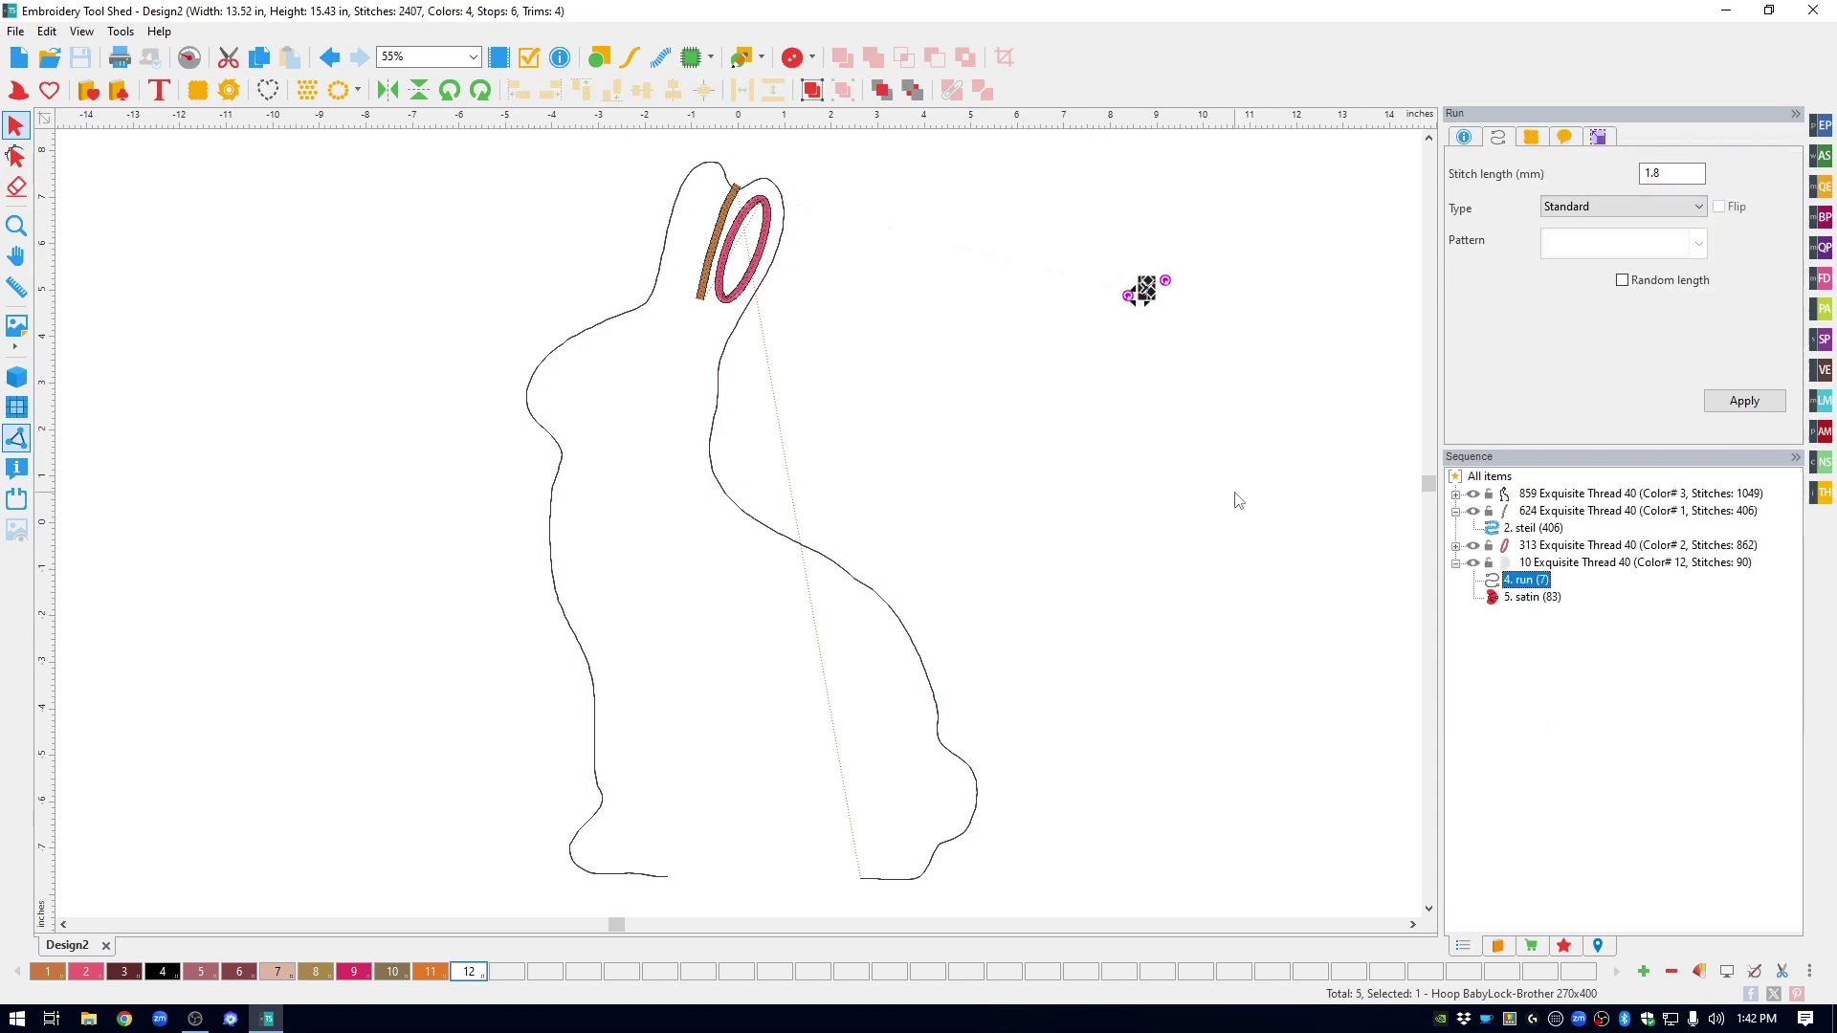
# Step: Enlarge the eye, place it on the bunny's head, and recolor it black with color 4, 20 Exquisite Thread 40
pyautogui.click(1239, 501)
pyautogui.click(1104, 278)
pyautogui.click(1200, 342)
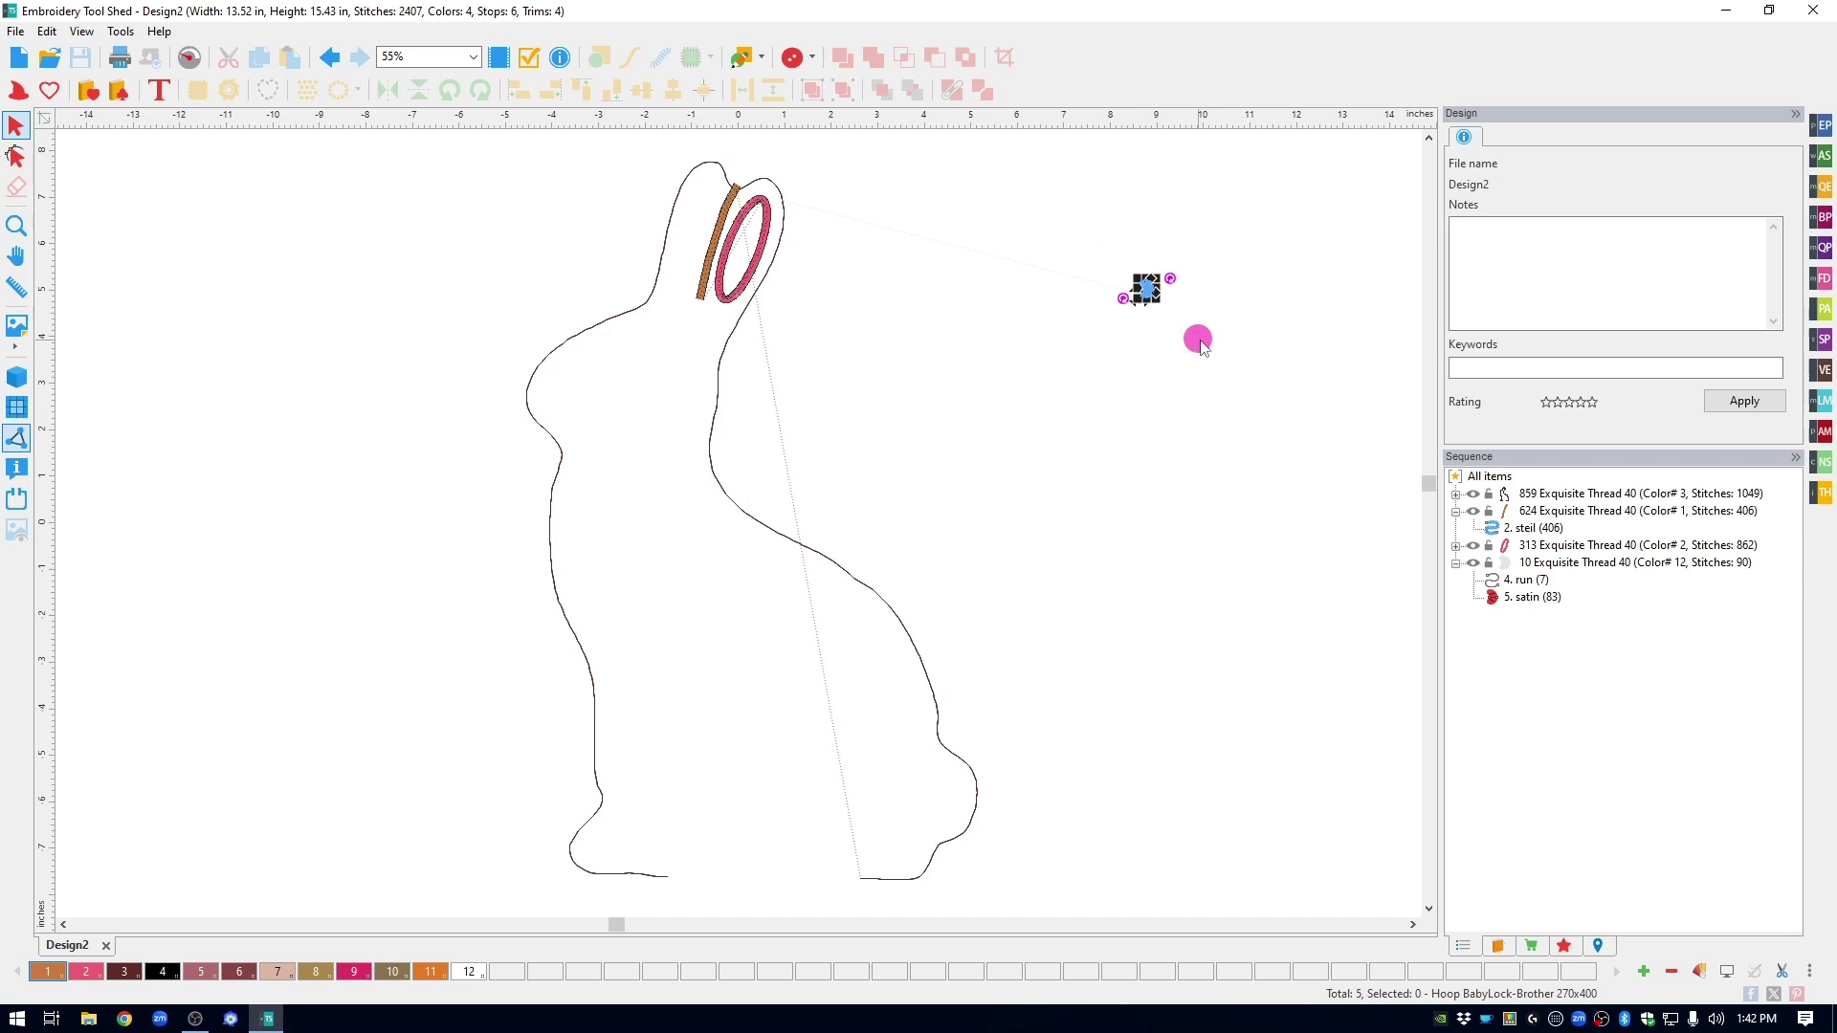
pyautogui.moveTo(1160, 304); pyautogui.dragTo(639, 366)
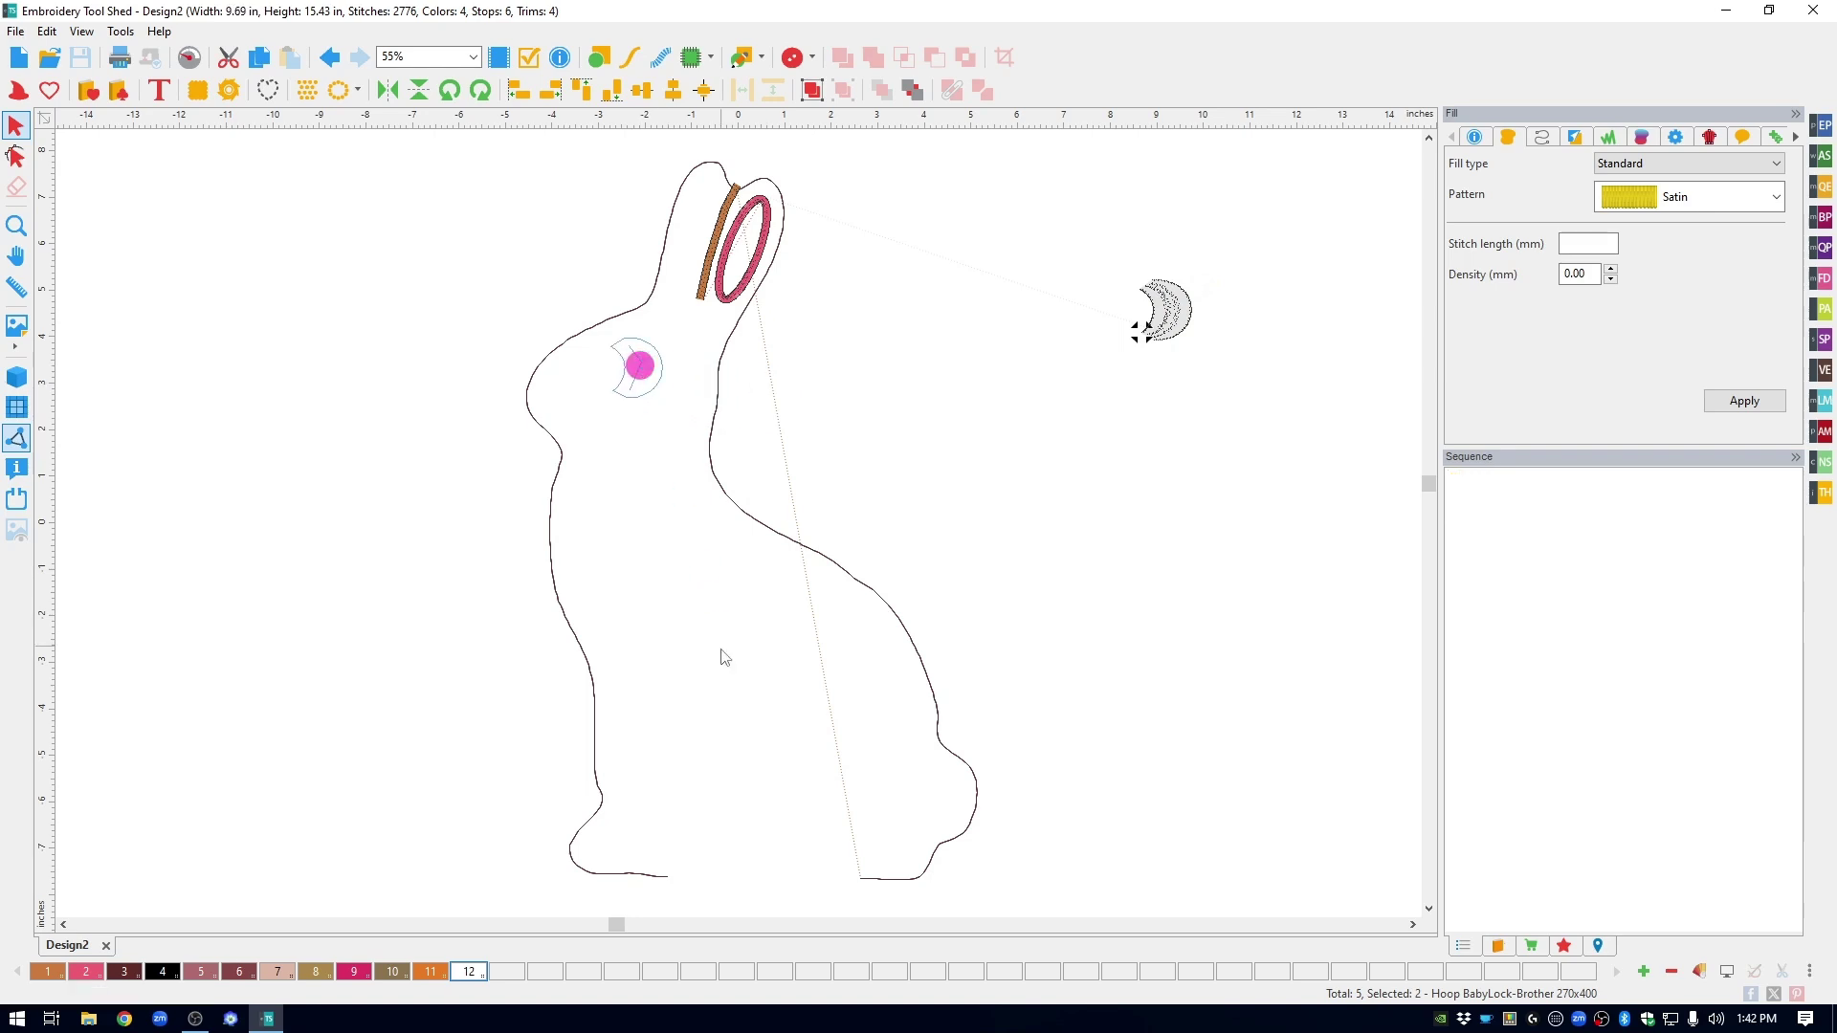
pyautogui.click(165, 972)
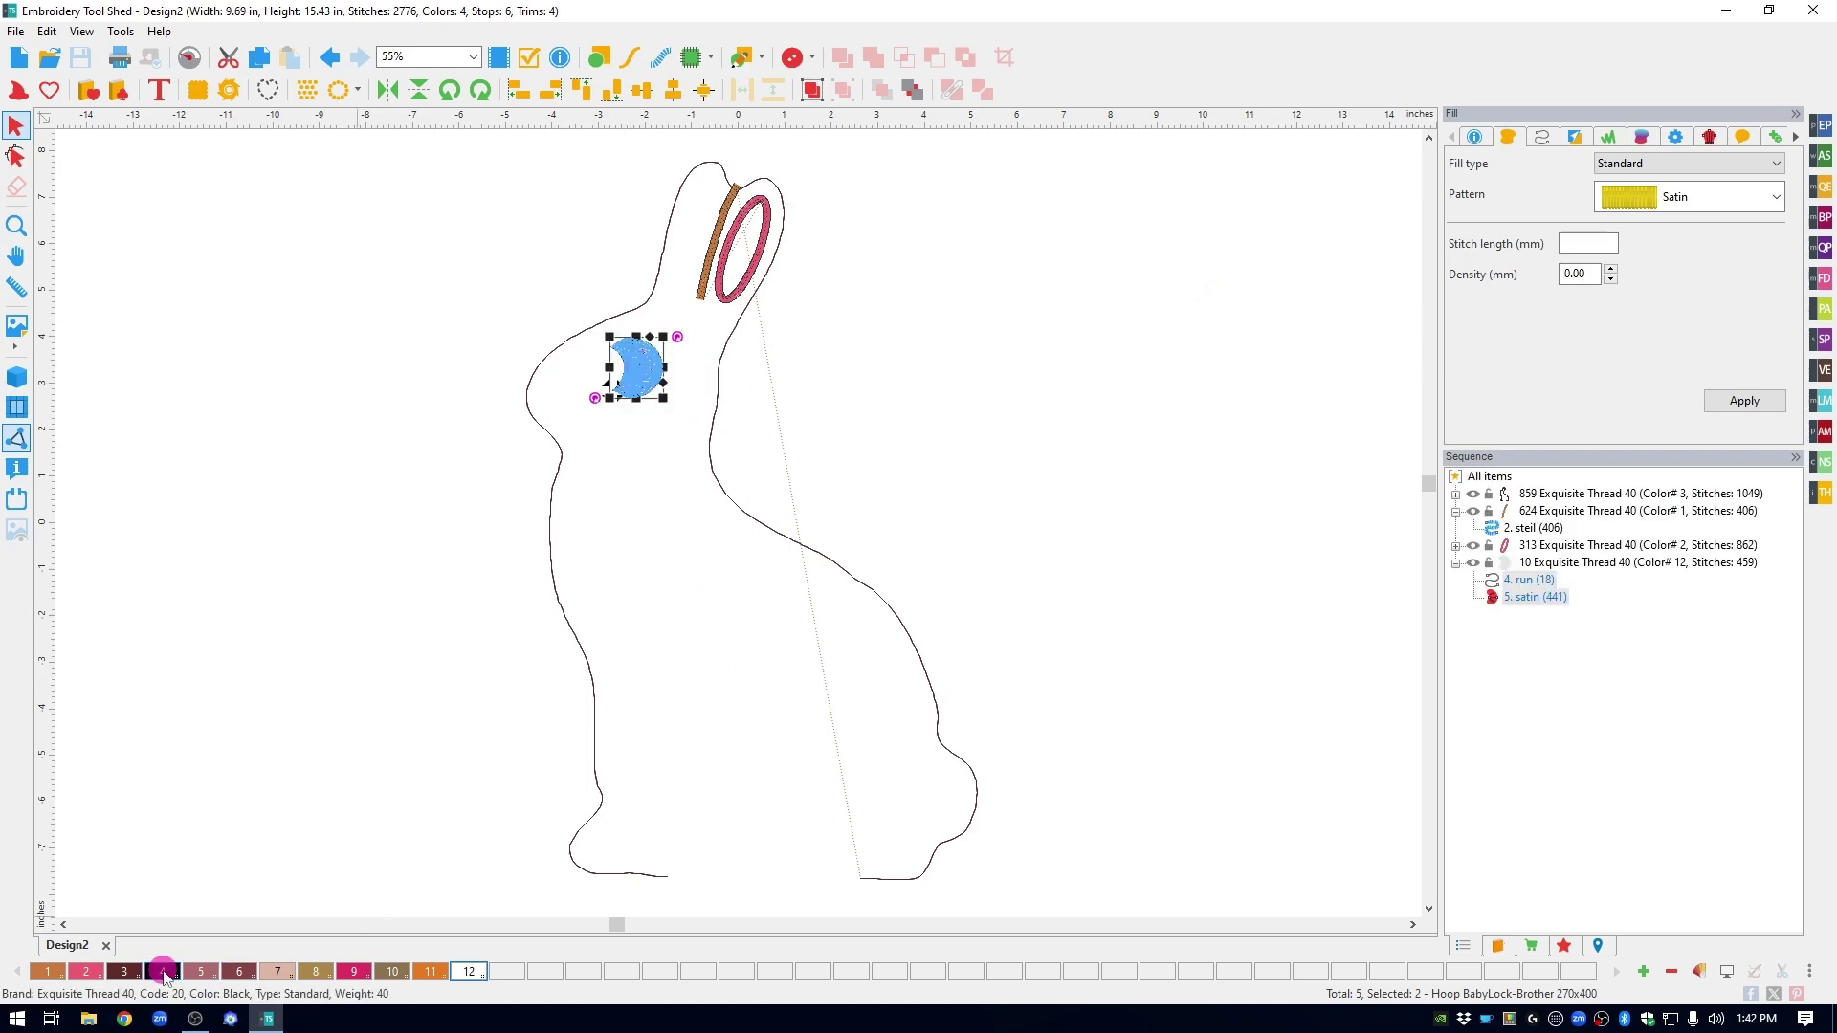
# Step: Scale the eye down to suit the bunny's head and rotate it by about -10 degrees
pyautogui.moveTo(602, 409)
pyautogui.mouseDown()
pyautogui.moveTo(618, 410)
pyautogui.moveTo(602, 366)
pyautogui.moveTo(613, 378)
pyautogui.mouseUp()
pyautogui.click(617, 392)
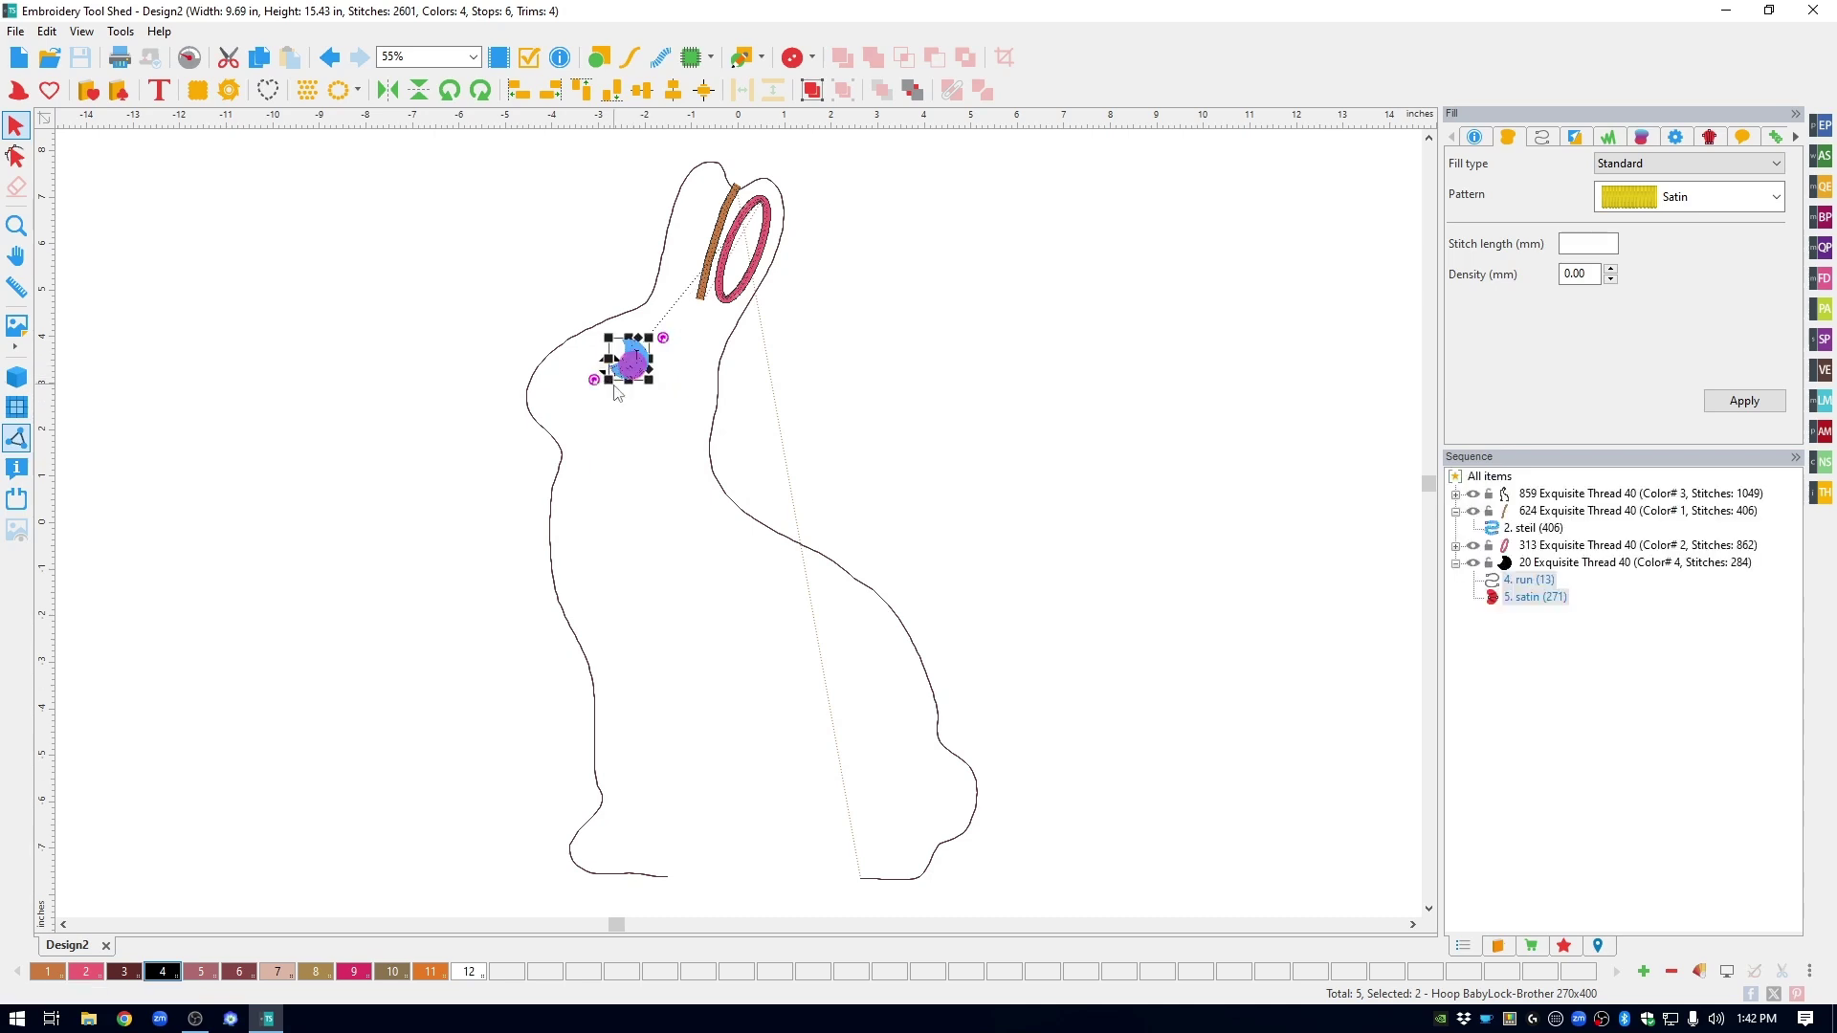
pyautogui.moveTo(649, 380); pyautogui.dragTo(654, 337)
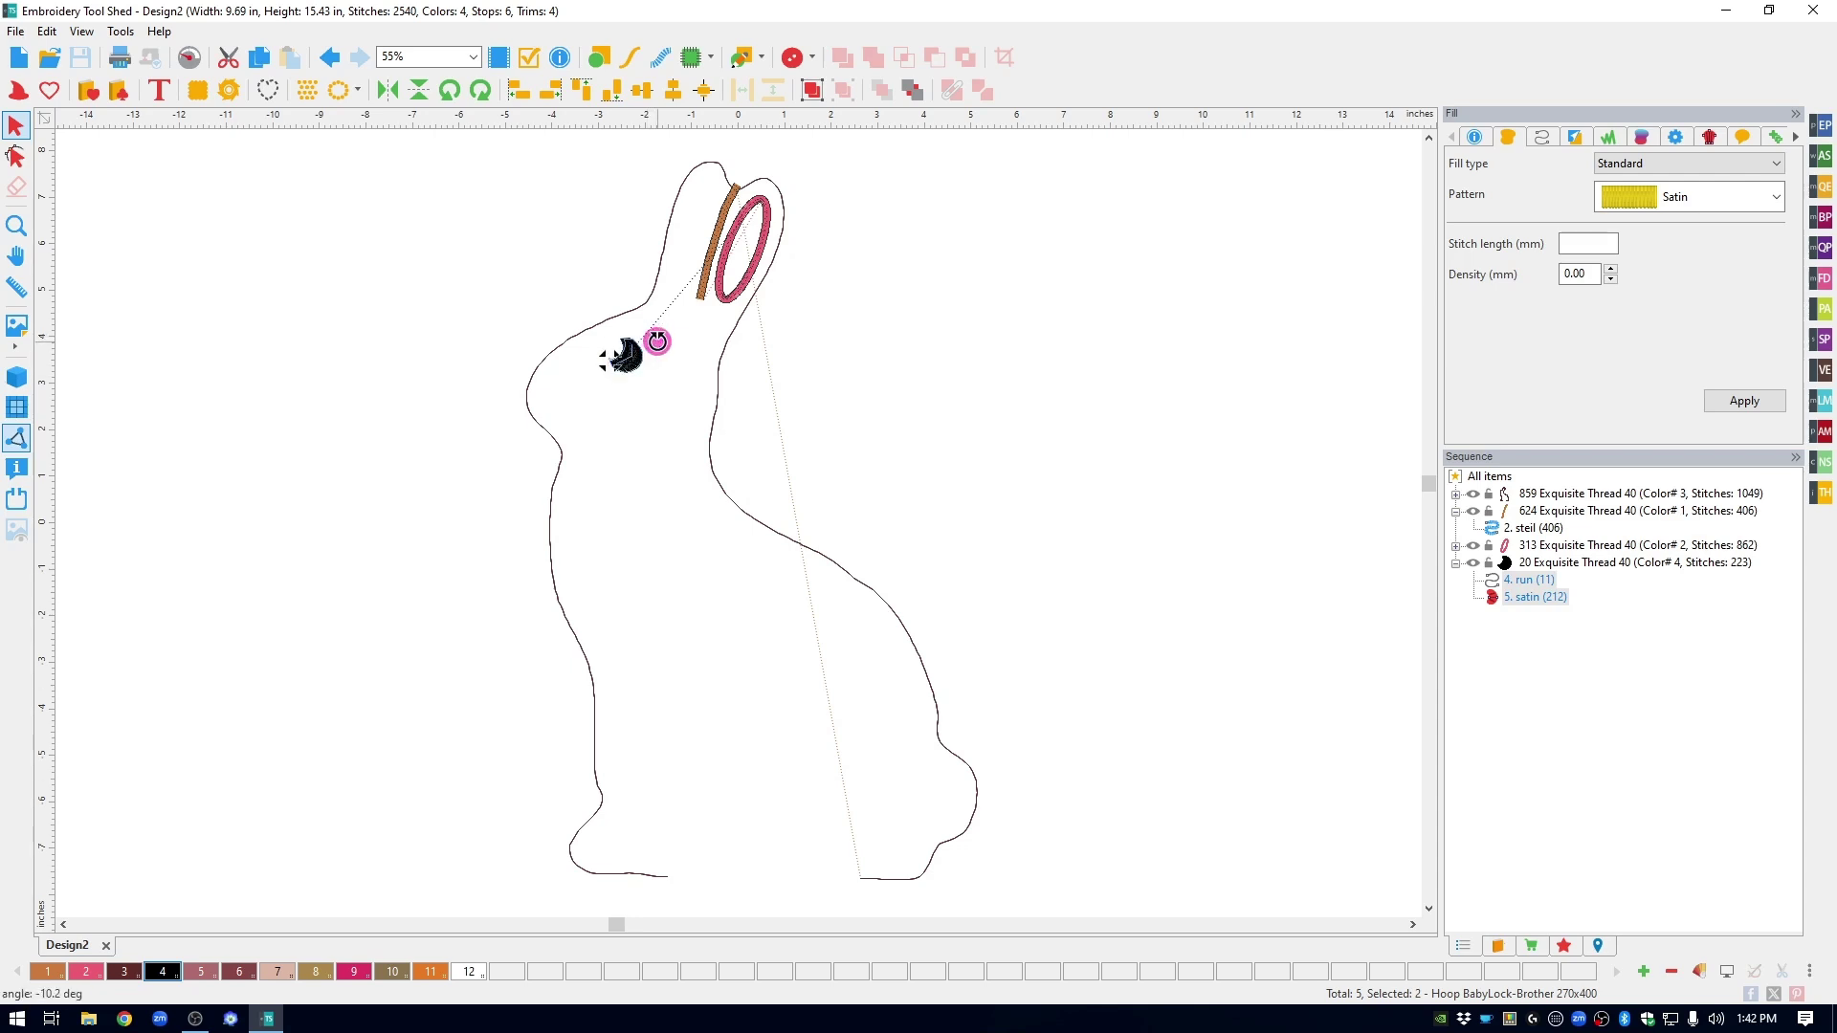
pyautogui.click(860, 347)
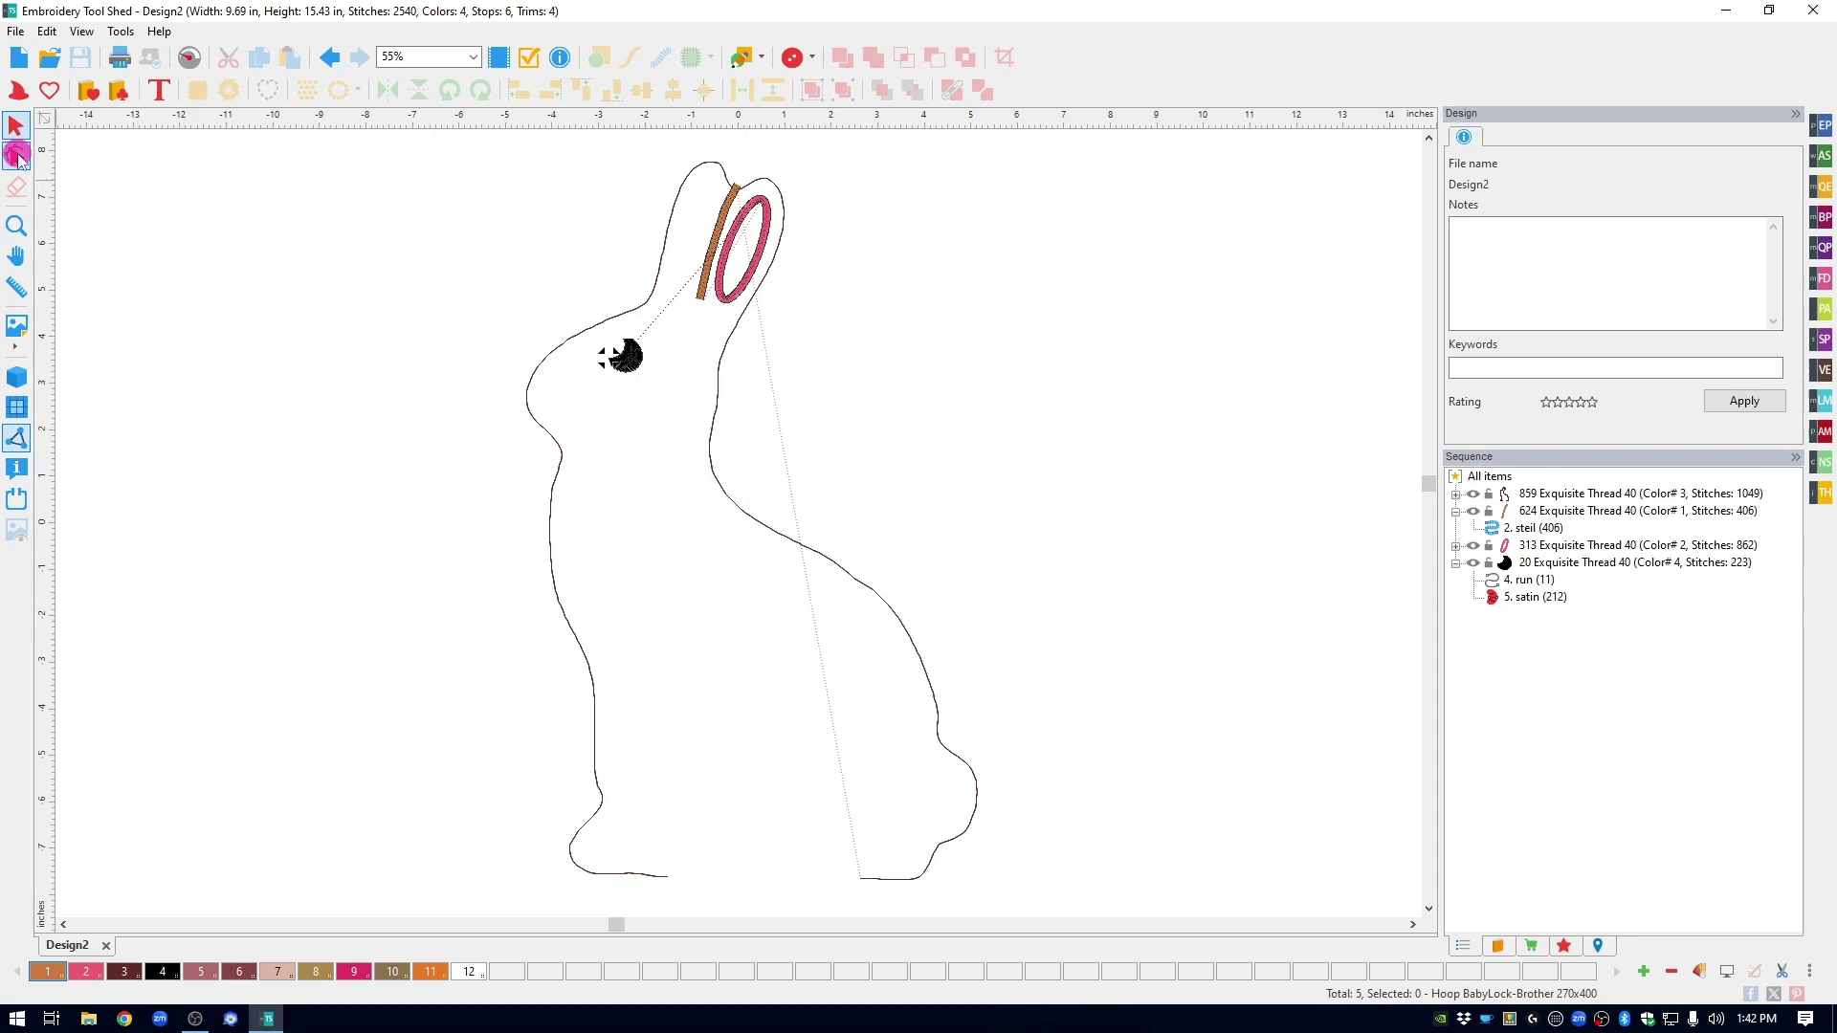
pyautogui.click(16, 154)
pyautogui.click(720, 240)
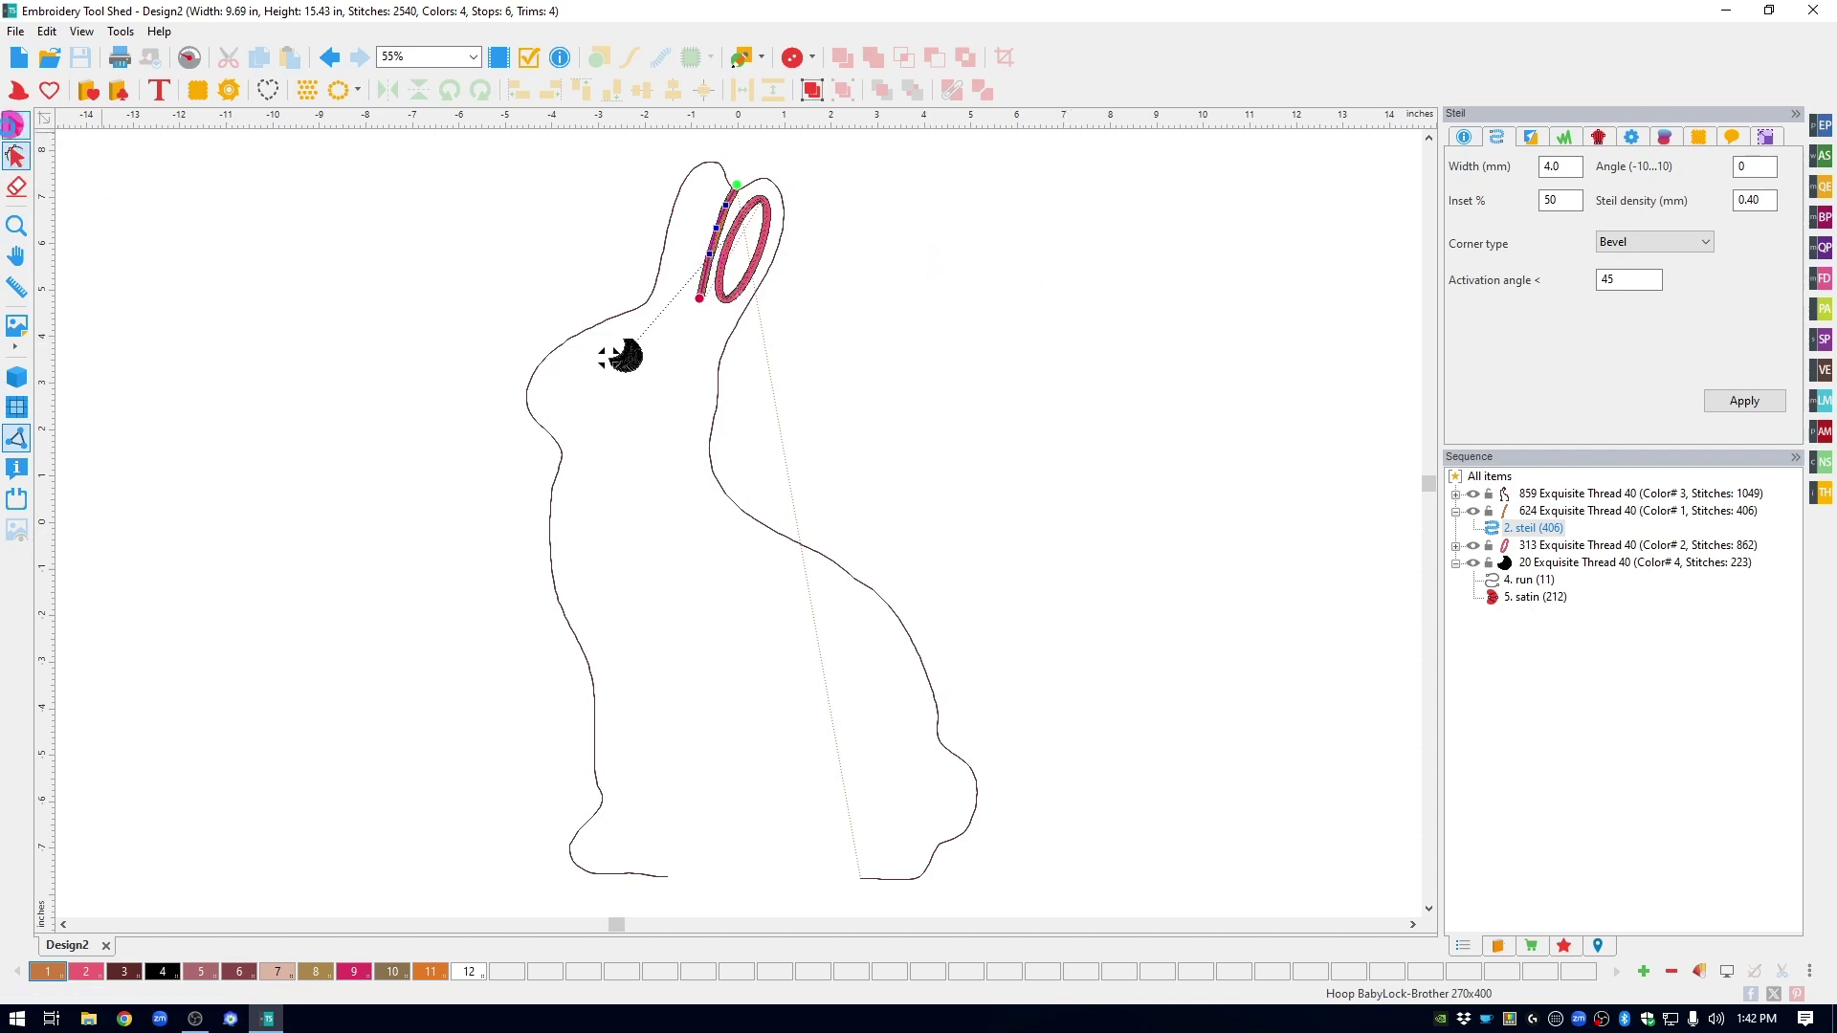
pyautogui.click(1540, 637)
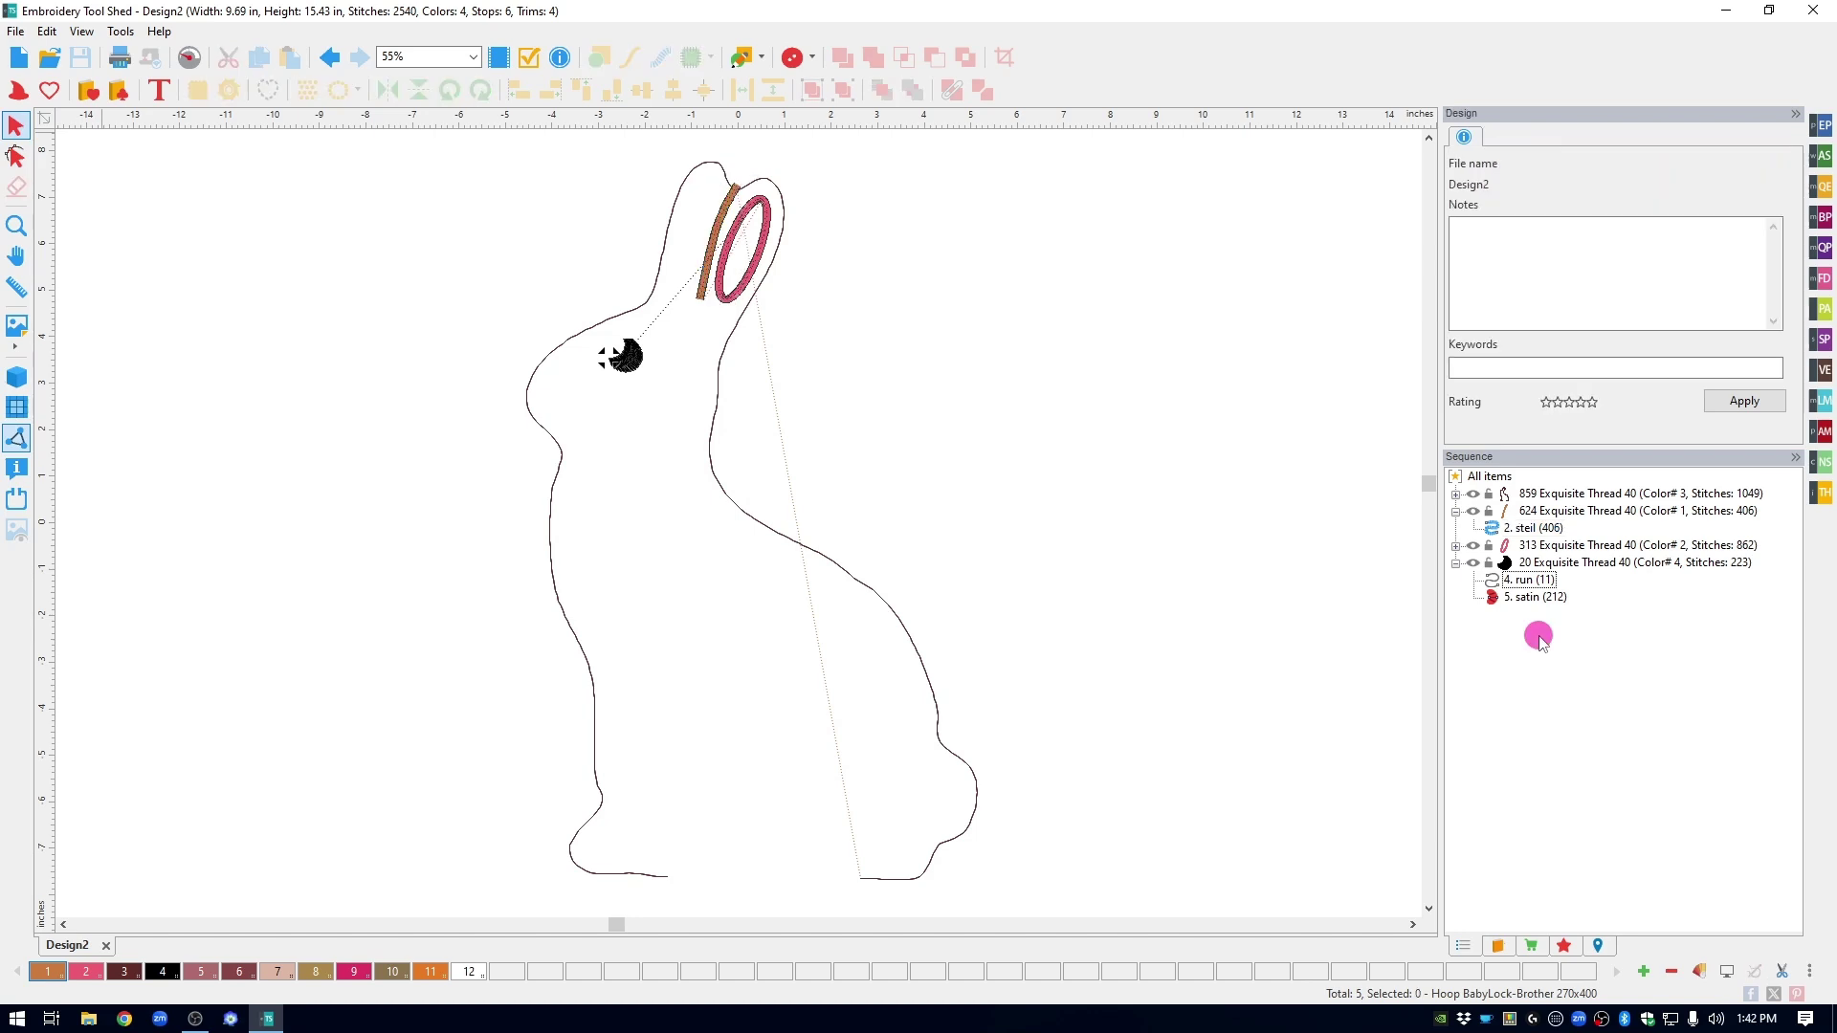
# Step: Reorder the bunny's bean-stitch outline to the front so that it stitches last in the sequence
pyautogui.rightClick(1523, 495)
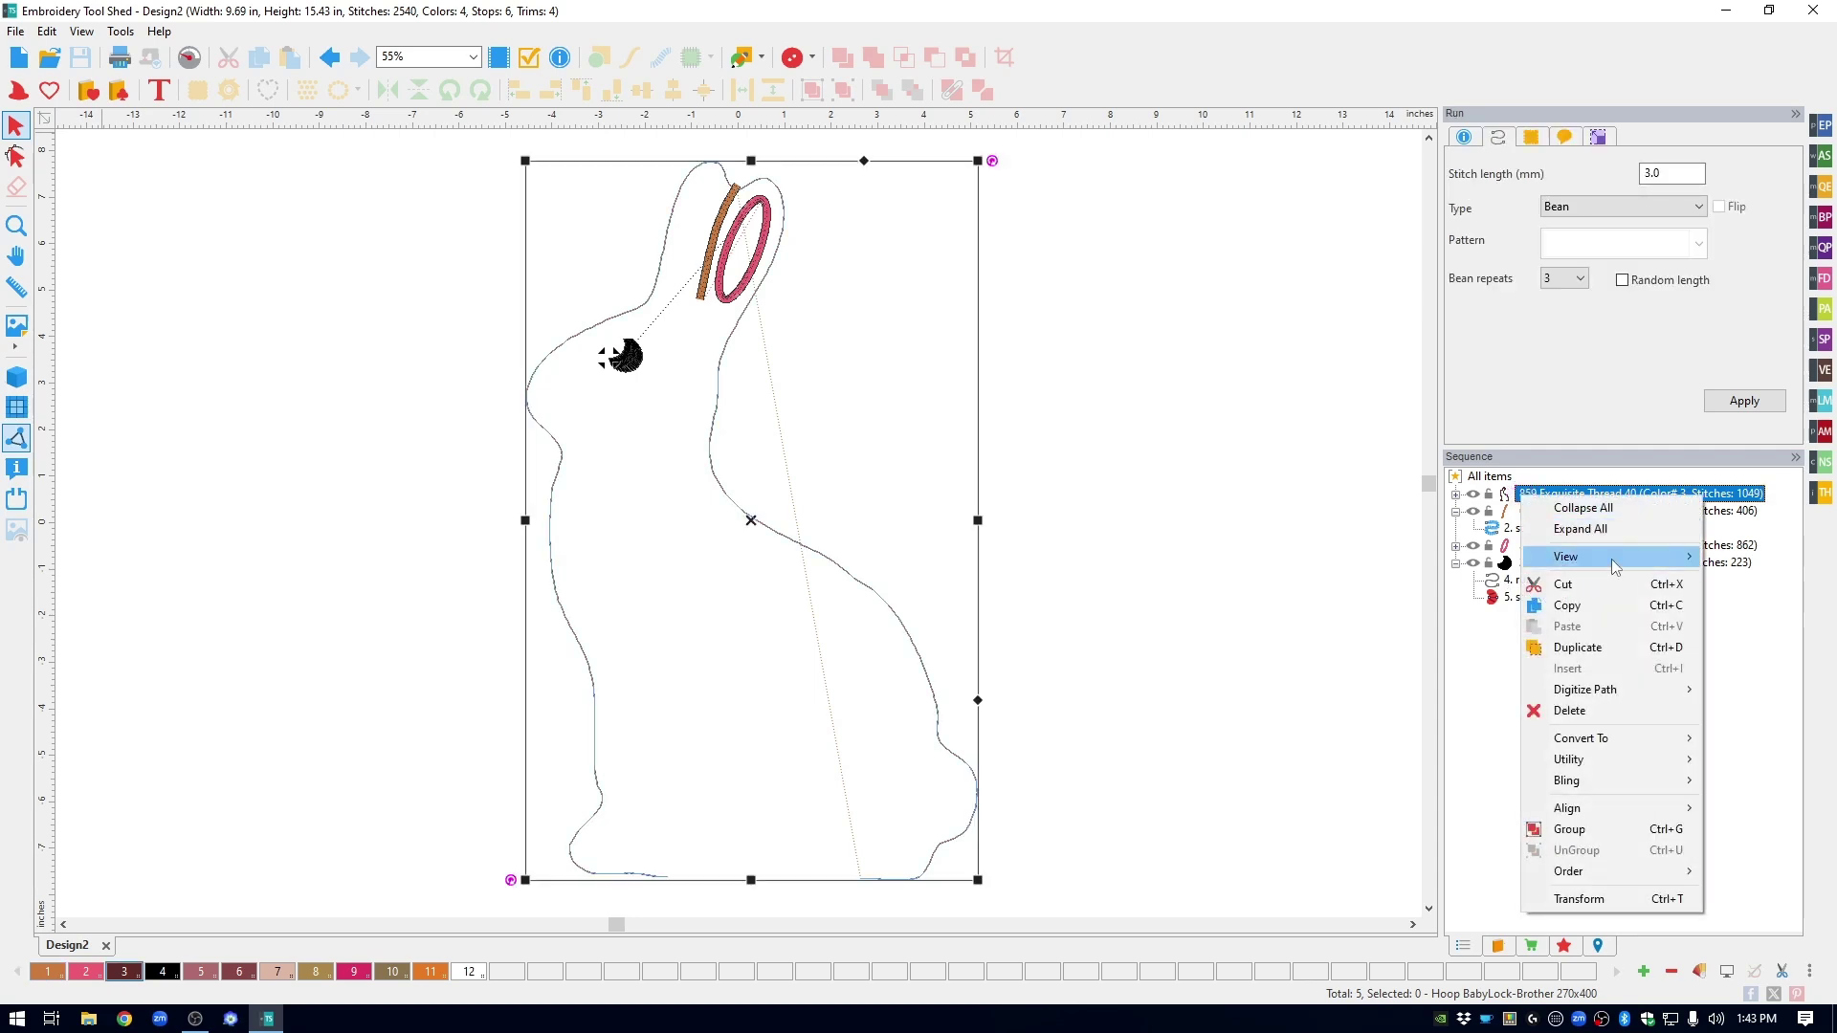
pyautogui.moveTo(1599, 877)
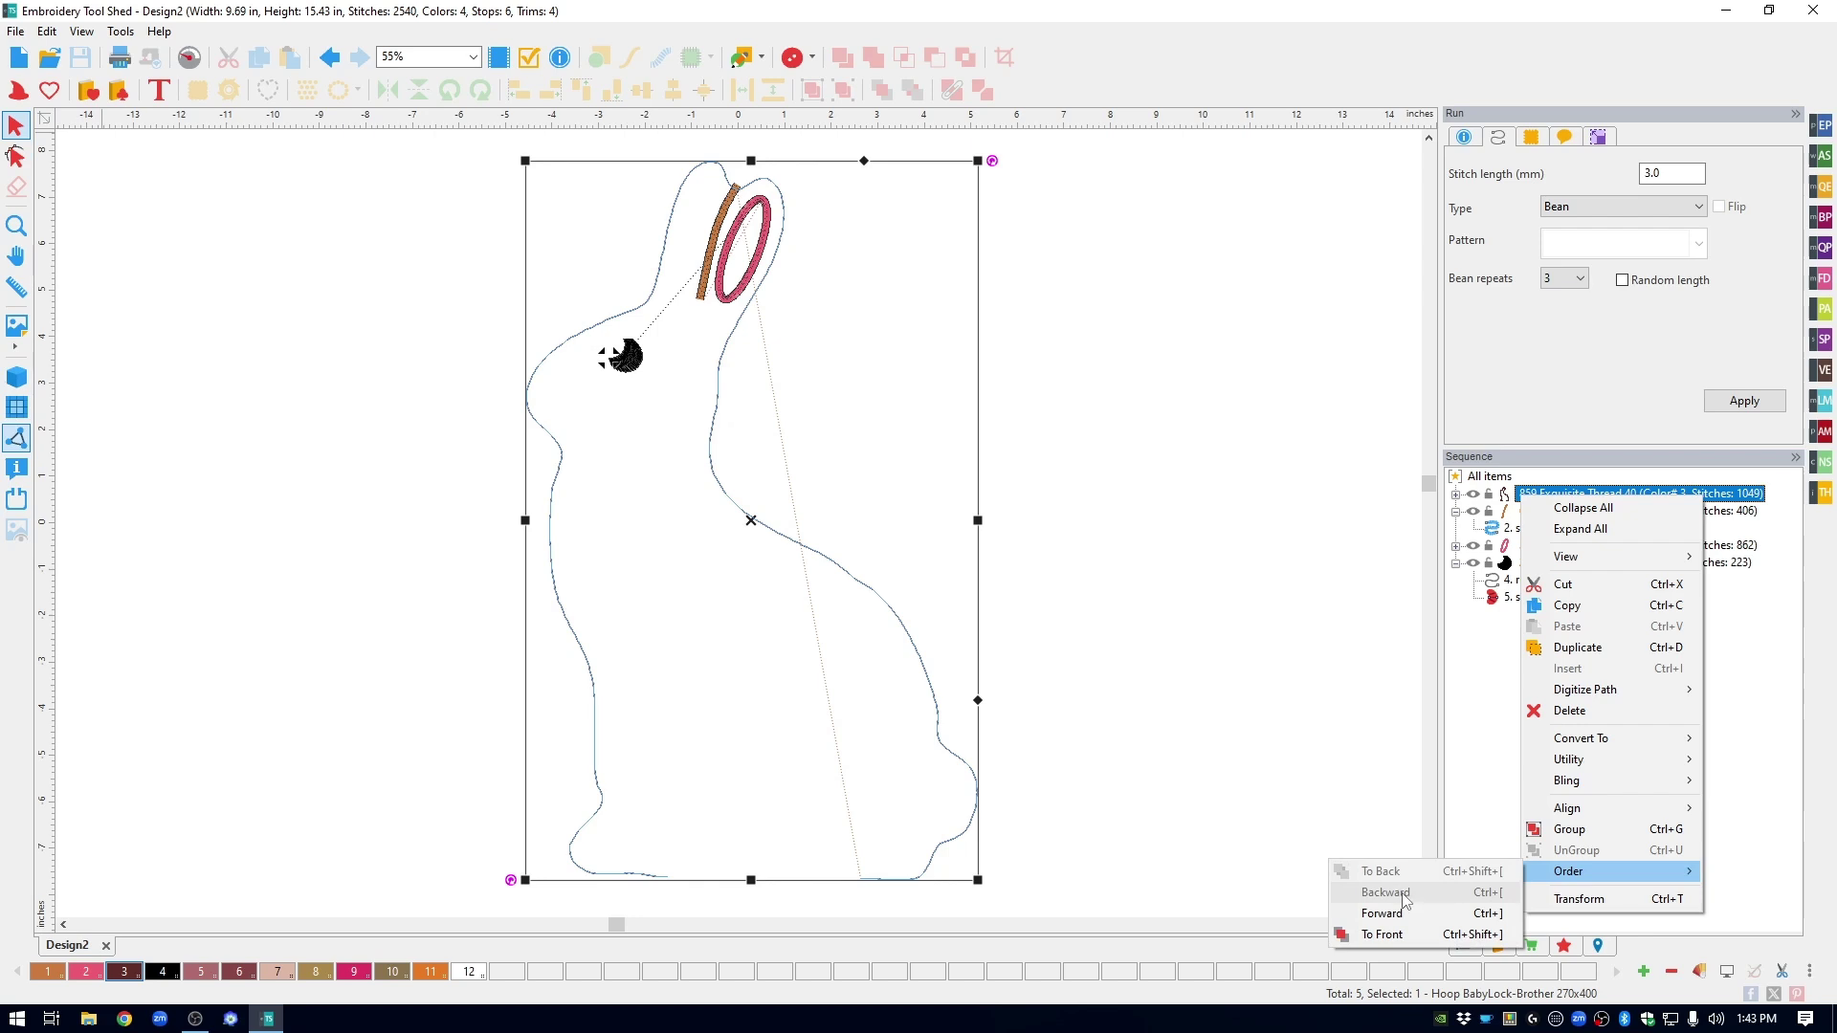
pyautogui.click(1421, 936)
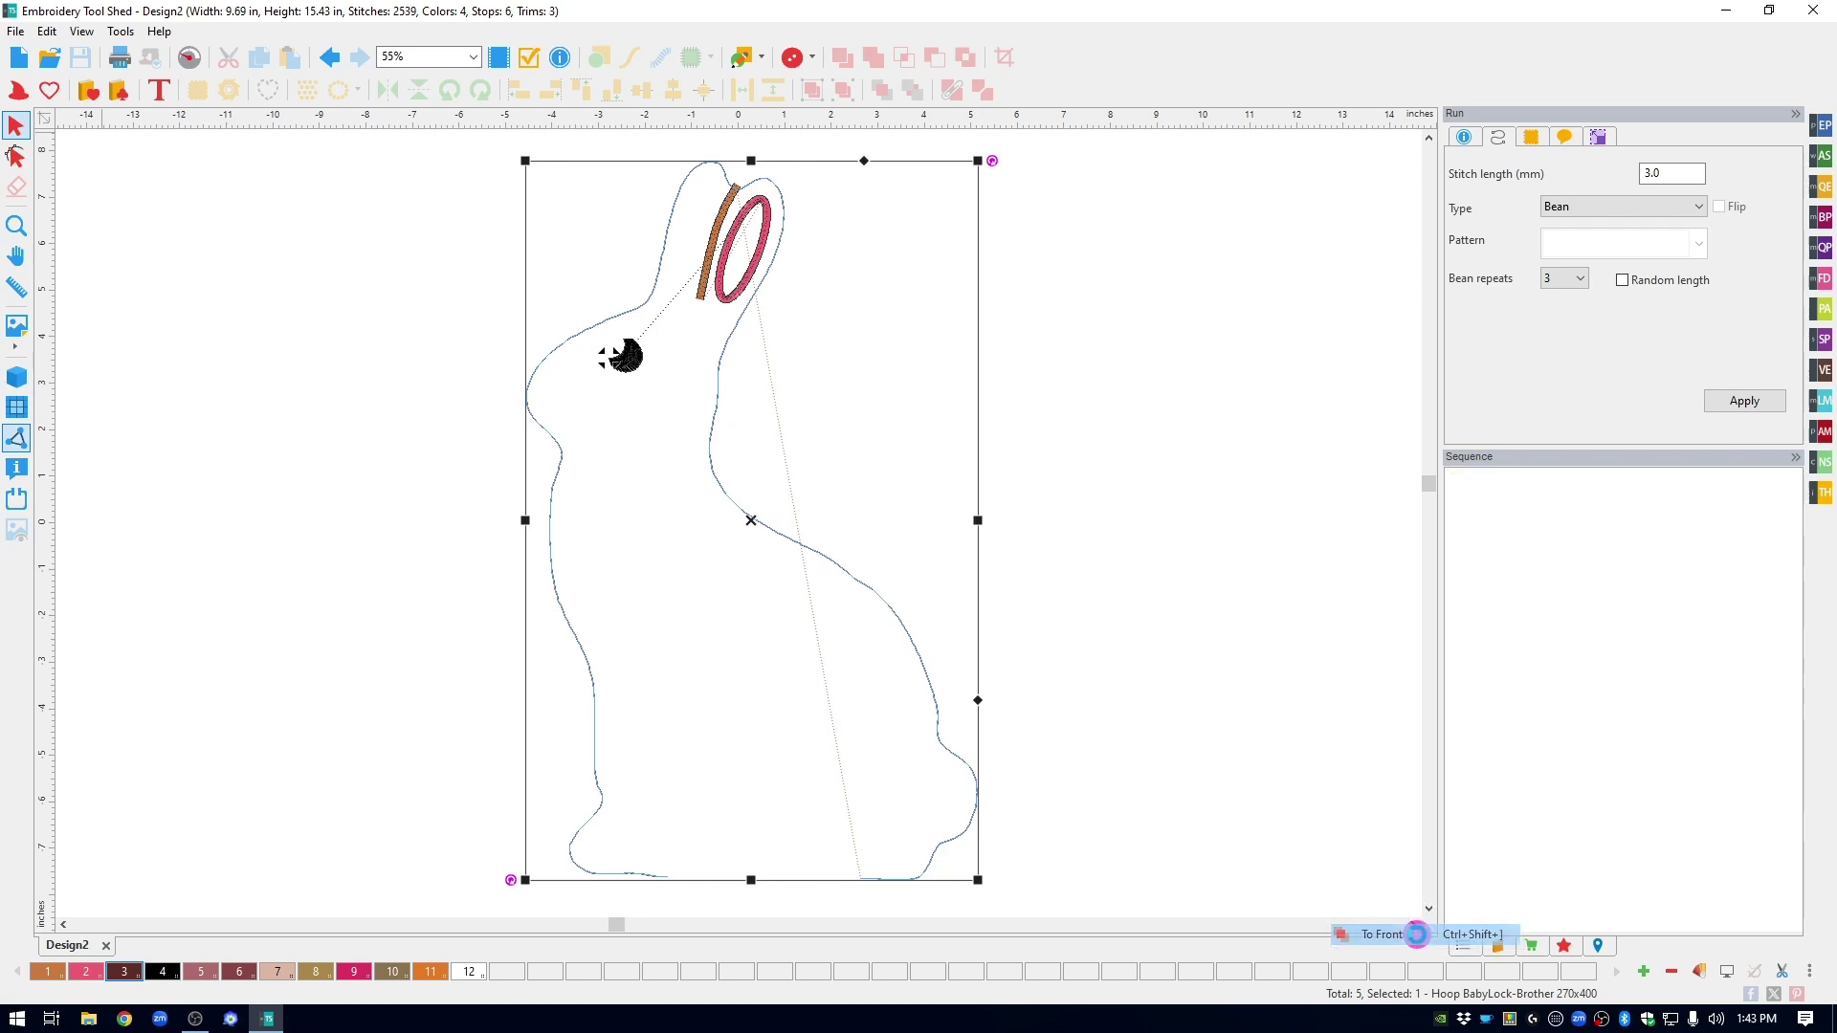
pyautogui.click(1540, 618)
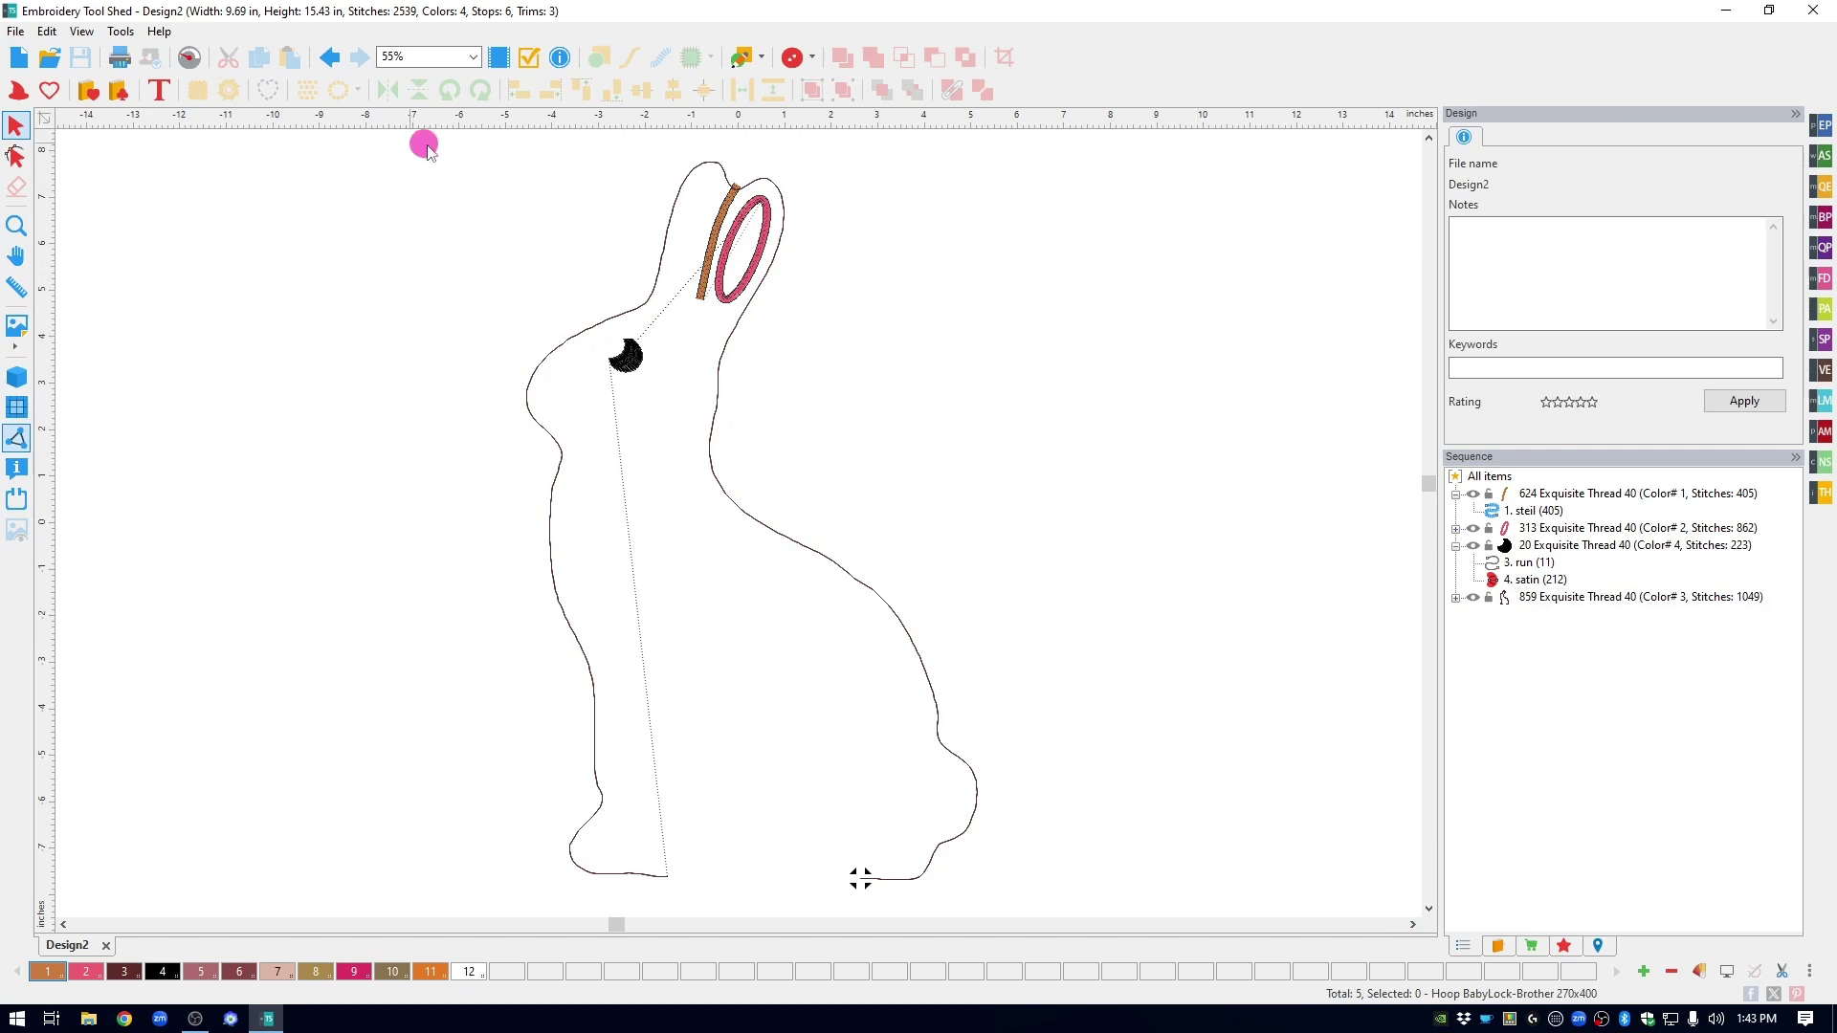
# Step: Run the stitch simulation of the whole bunny design from the first stitch to check the sewing order
pyautogui.moveTo(425, 145); pyautogui.dragTo(1129, 919)
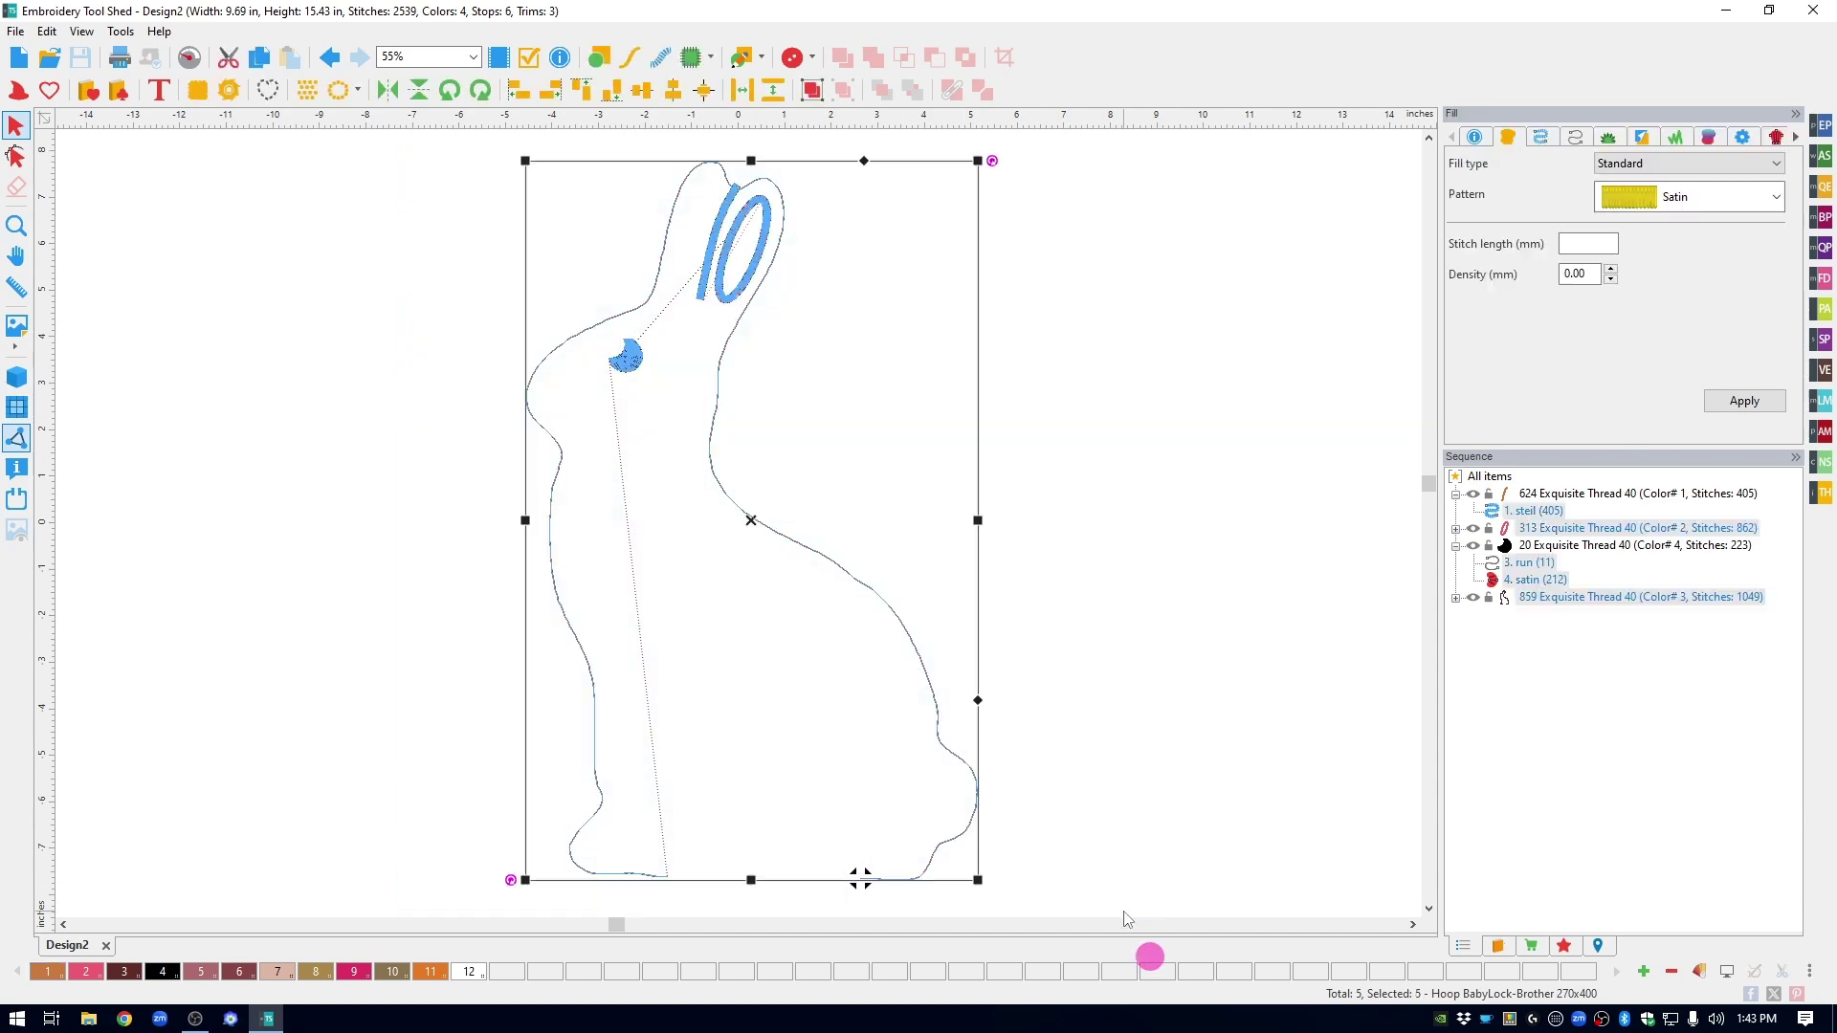
pyautogui.click(189, 60)
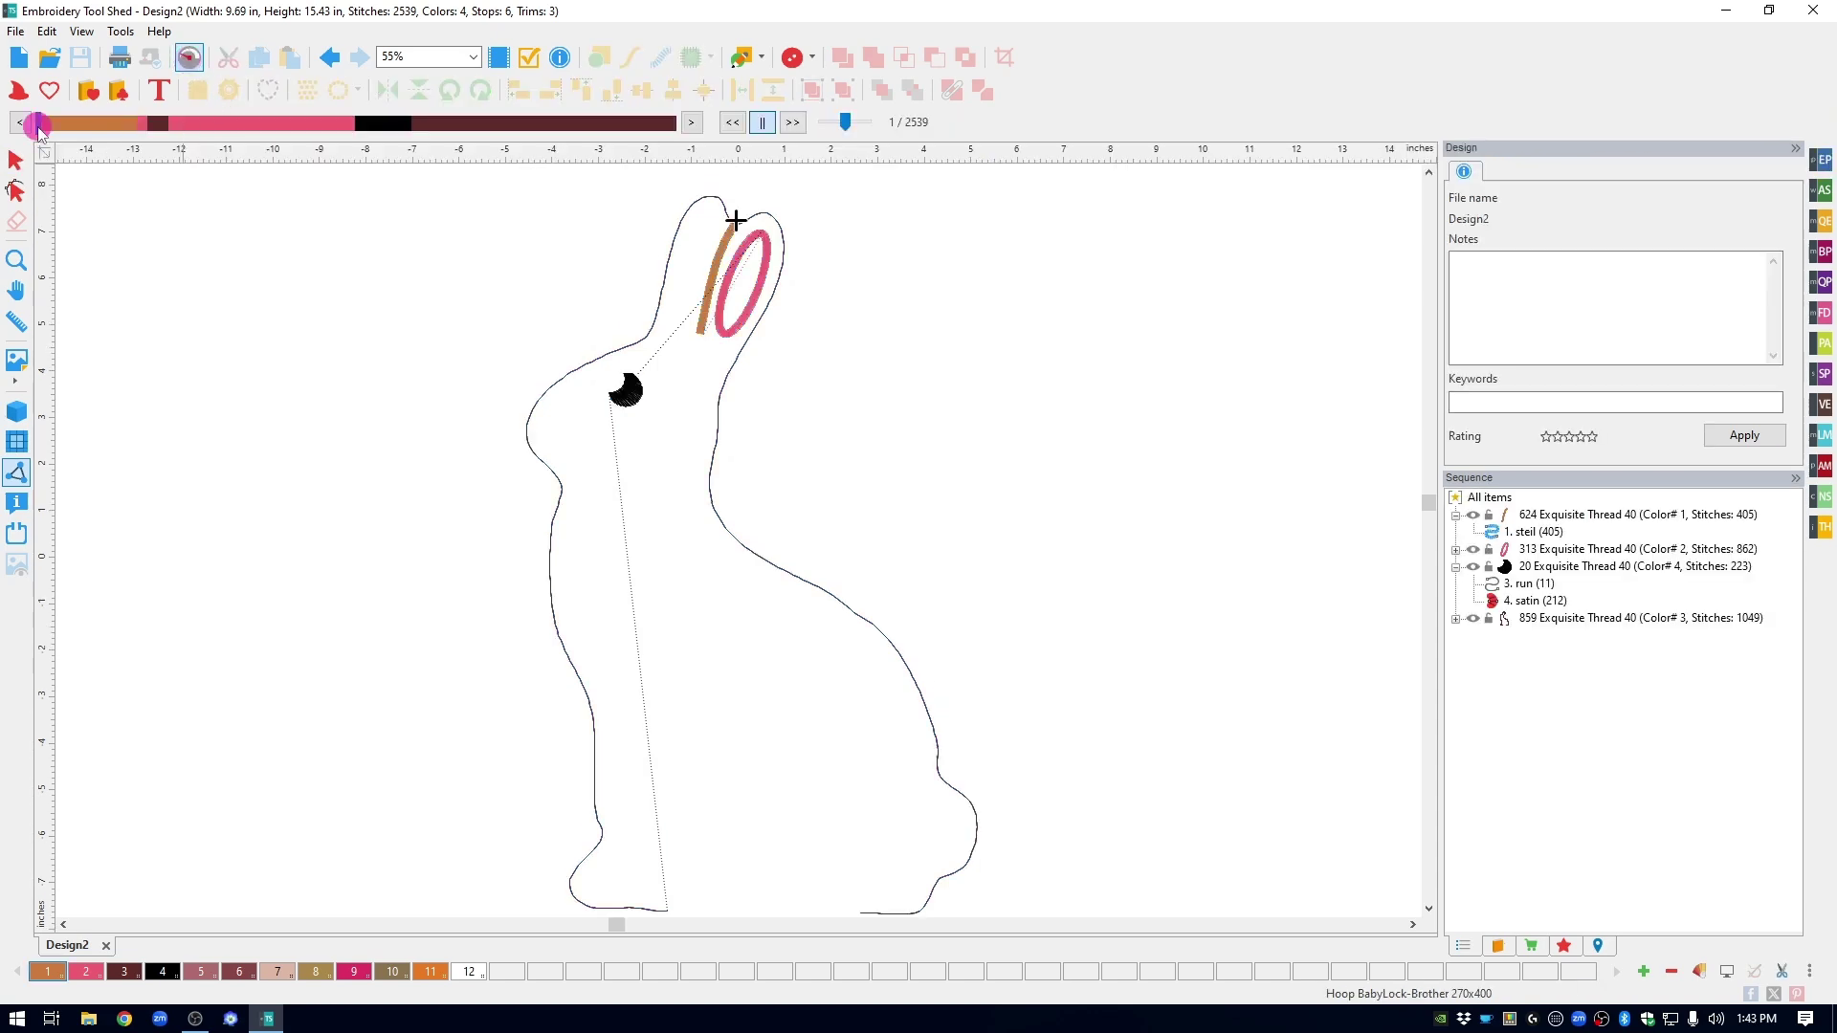
pyautogui.click(40, 125)
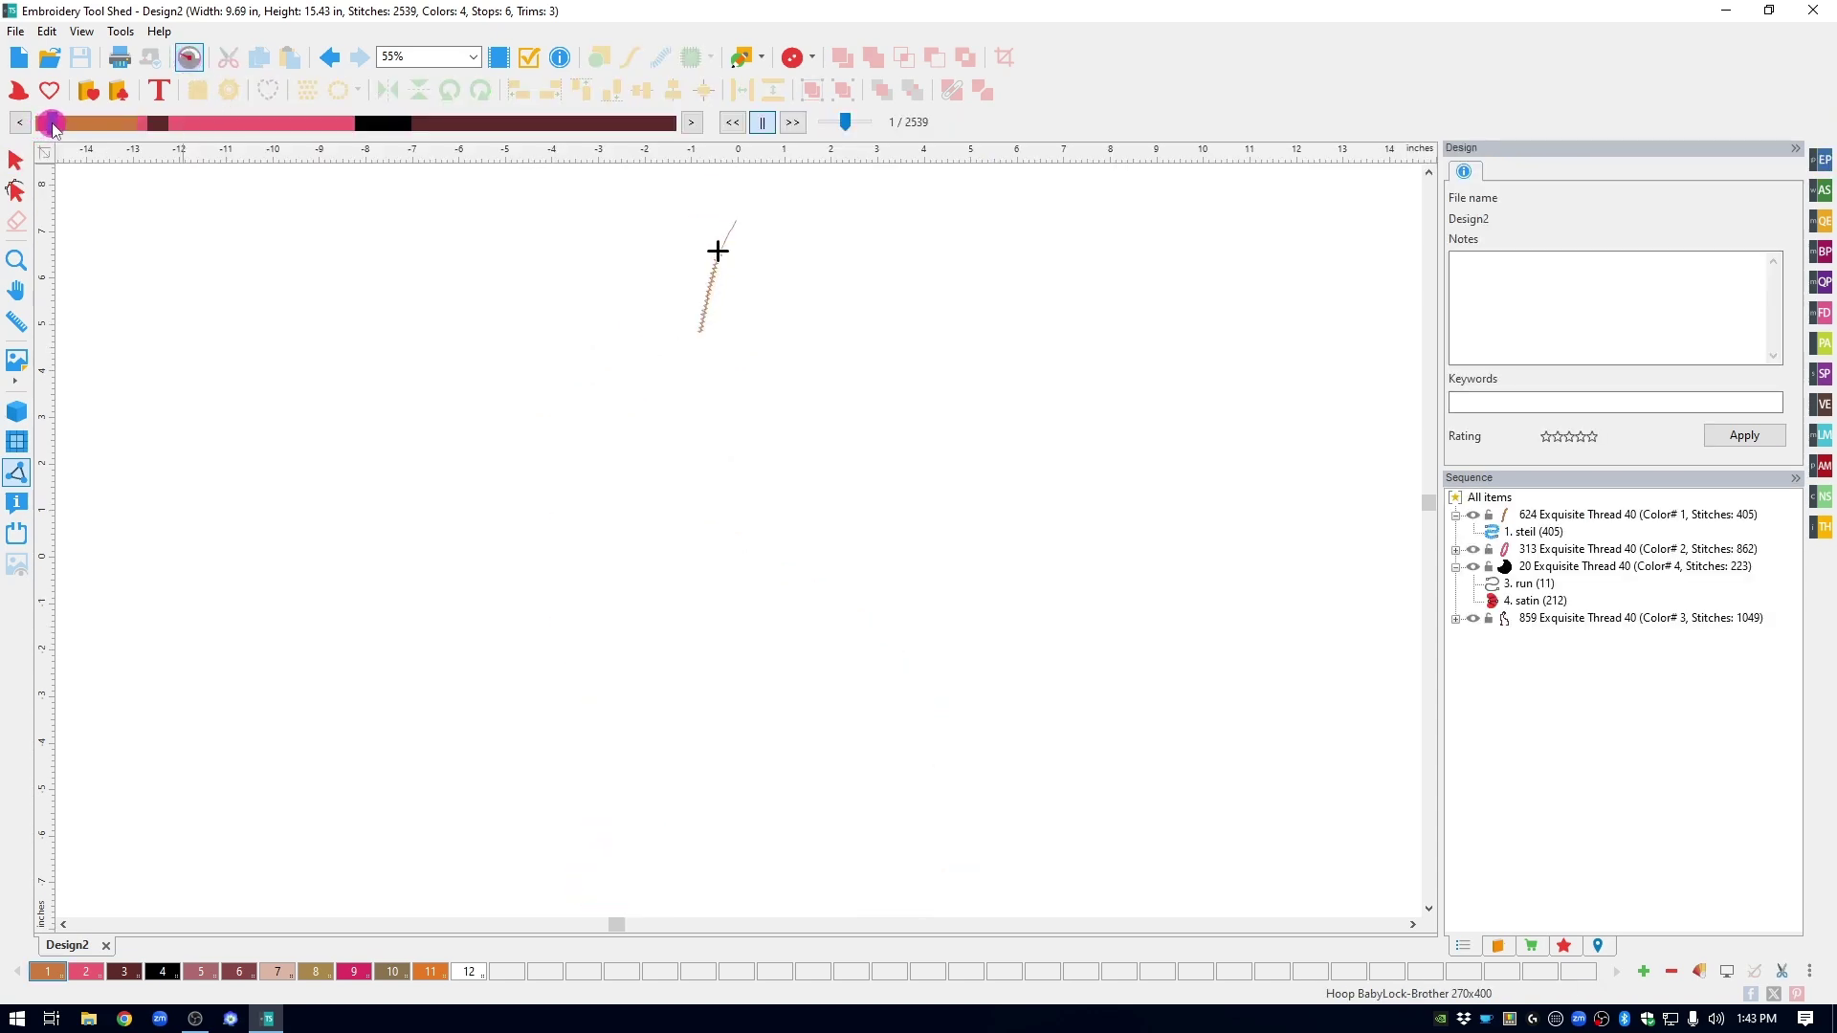